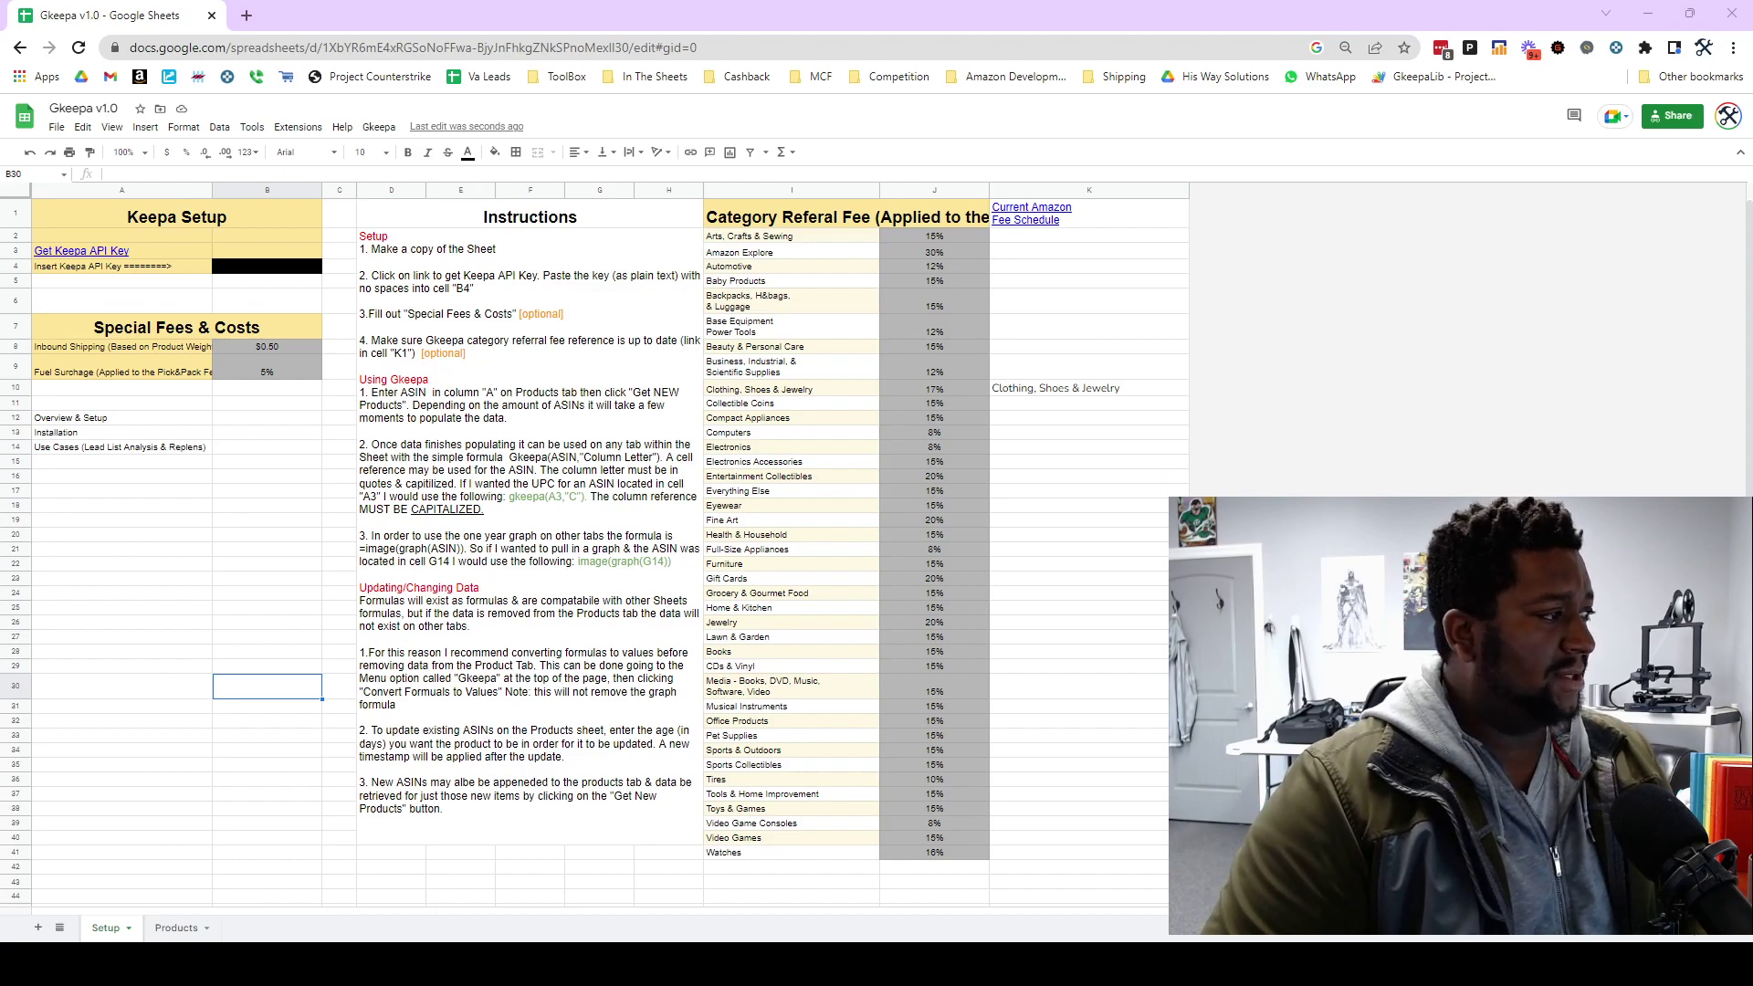
Delete the stray 'Clothing, Shoes & Jewelry' entry from cell K10 on the Setup sheet.
left_click(1038, 393)
key("Delete")
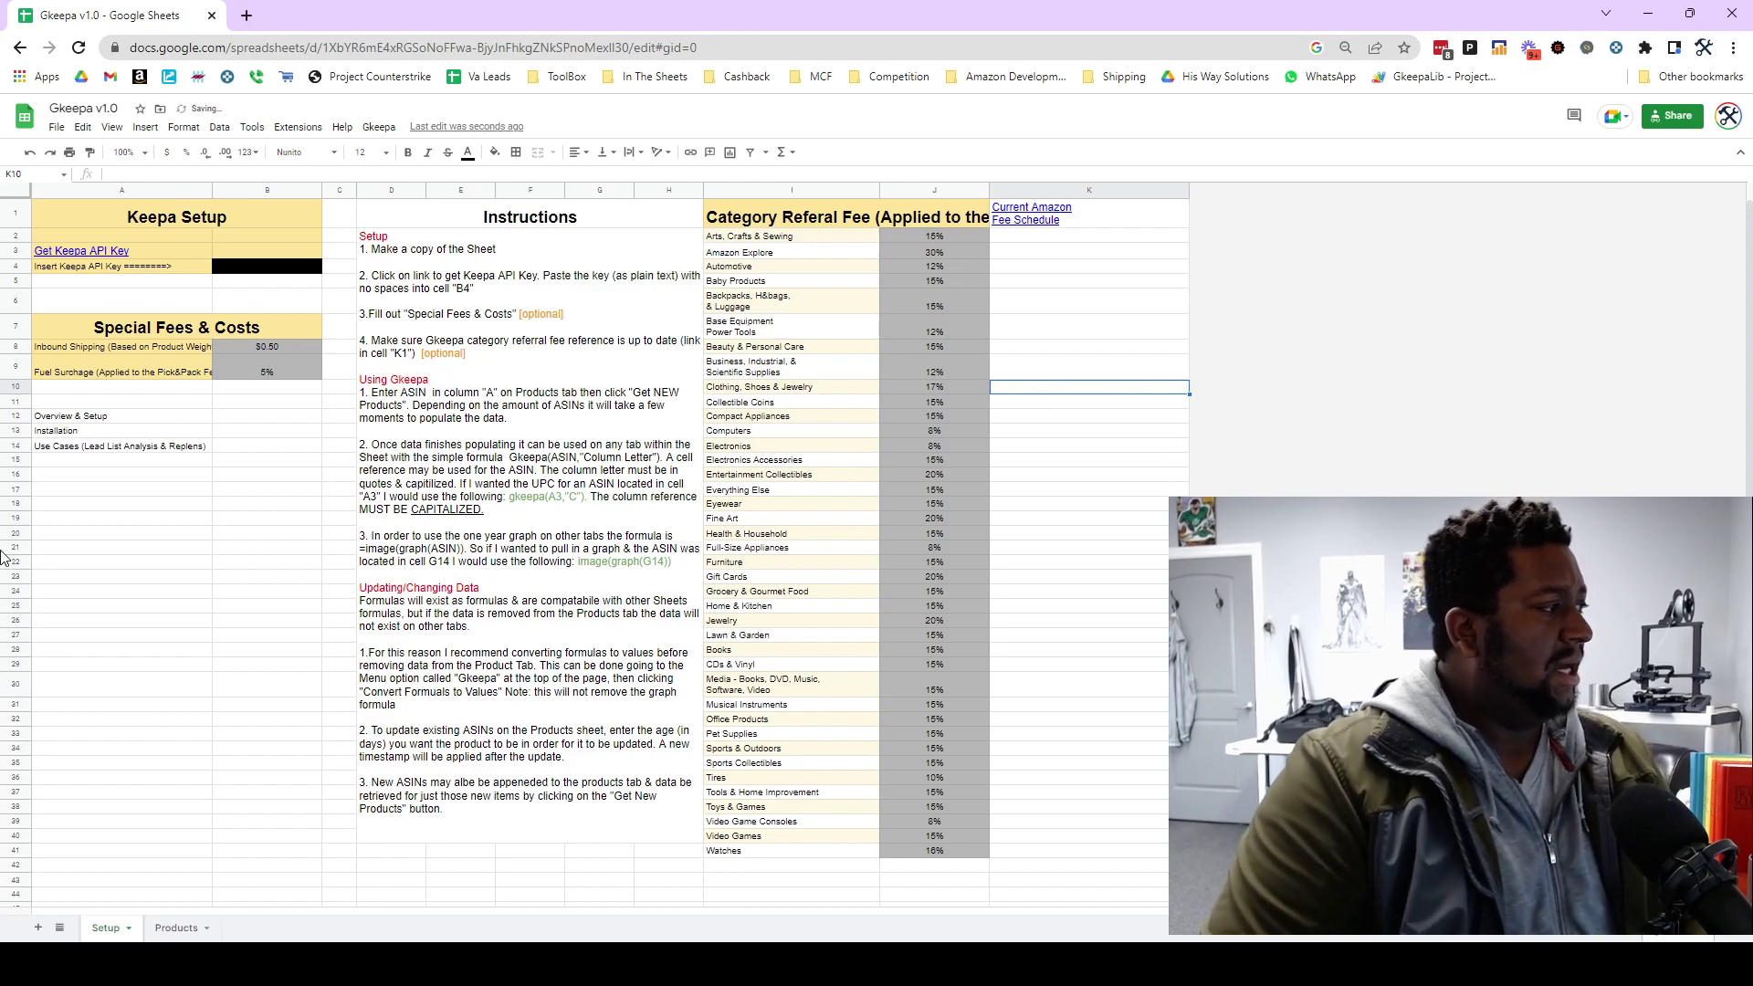
left_click(529, 439)
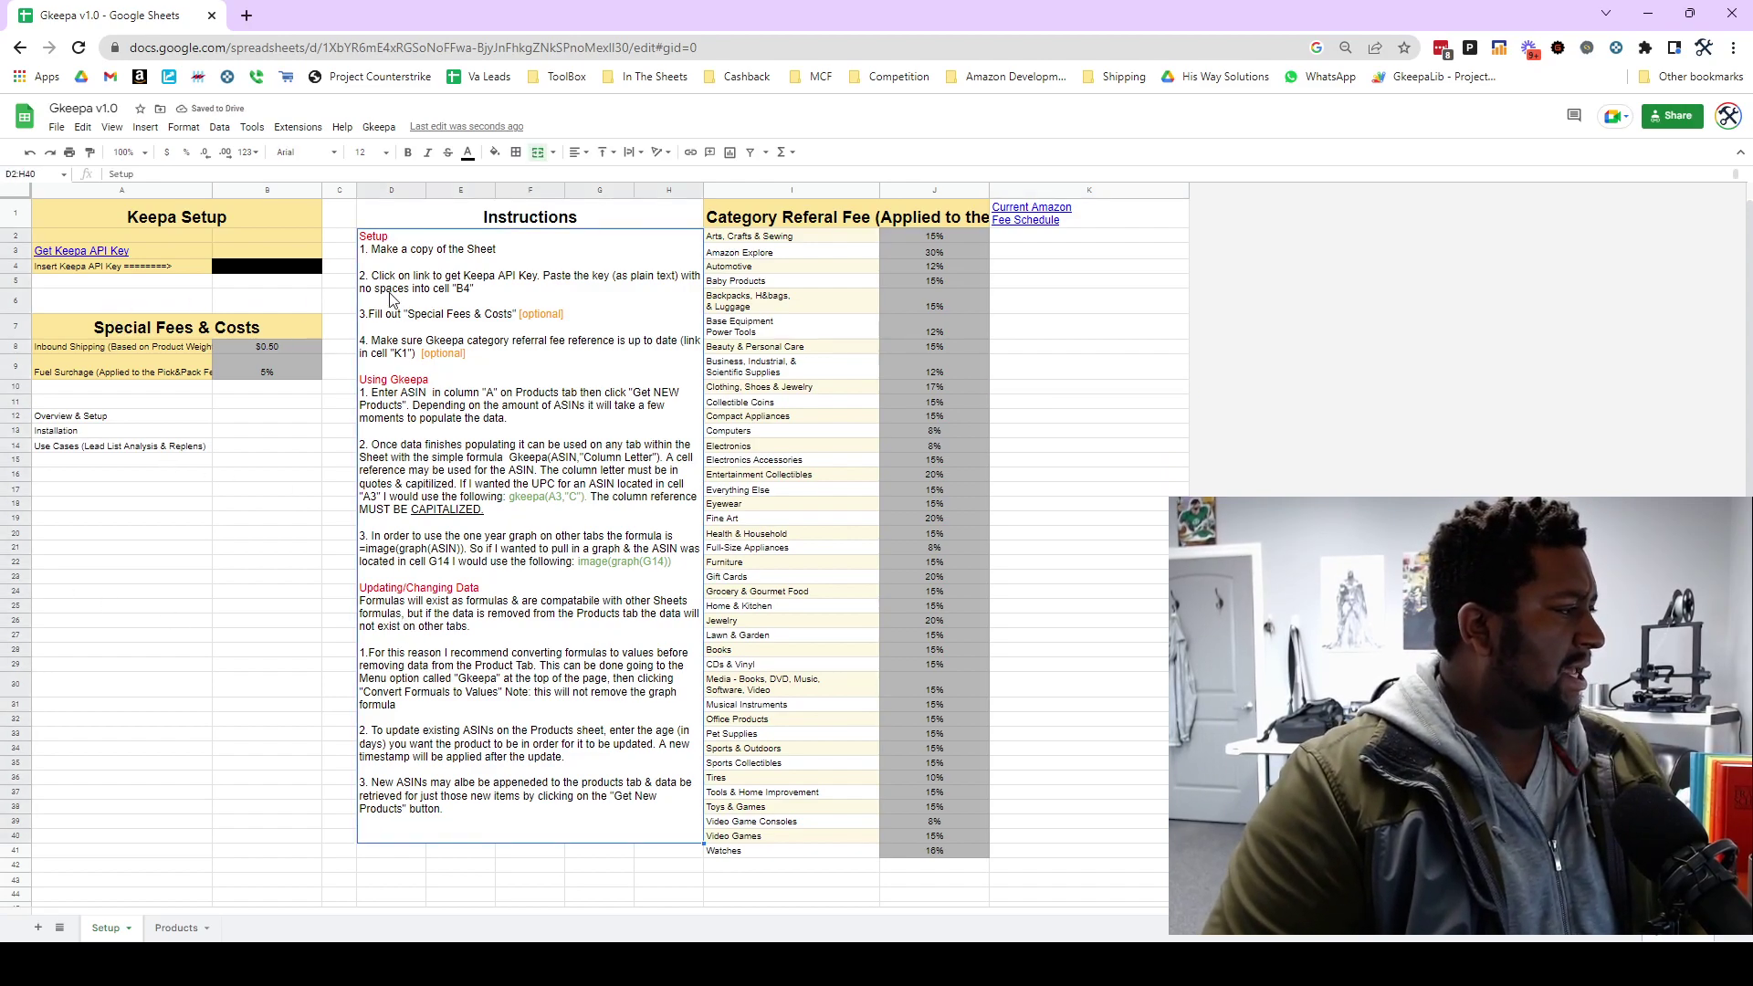
Paste the ASIN list, starting with B016CA65F0, into the Products sheet's ASIN column.
left_click(176, 927)
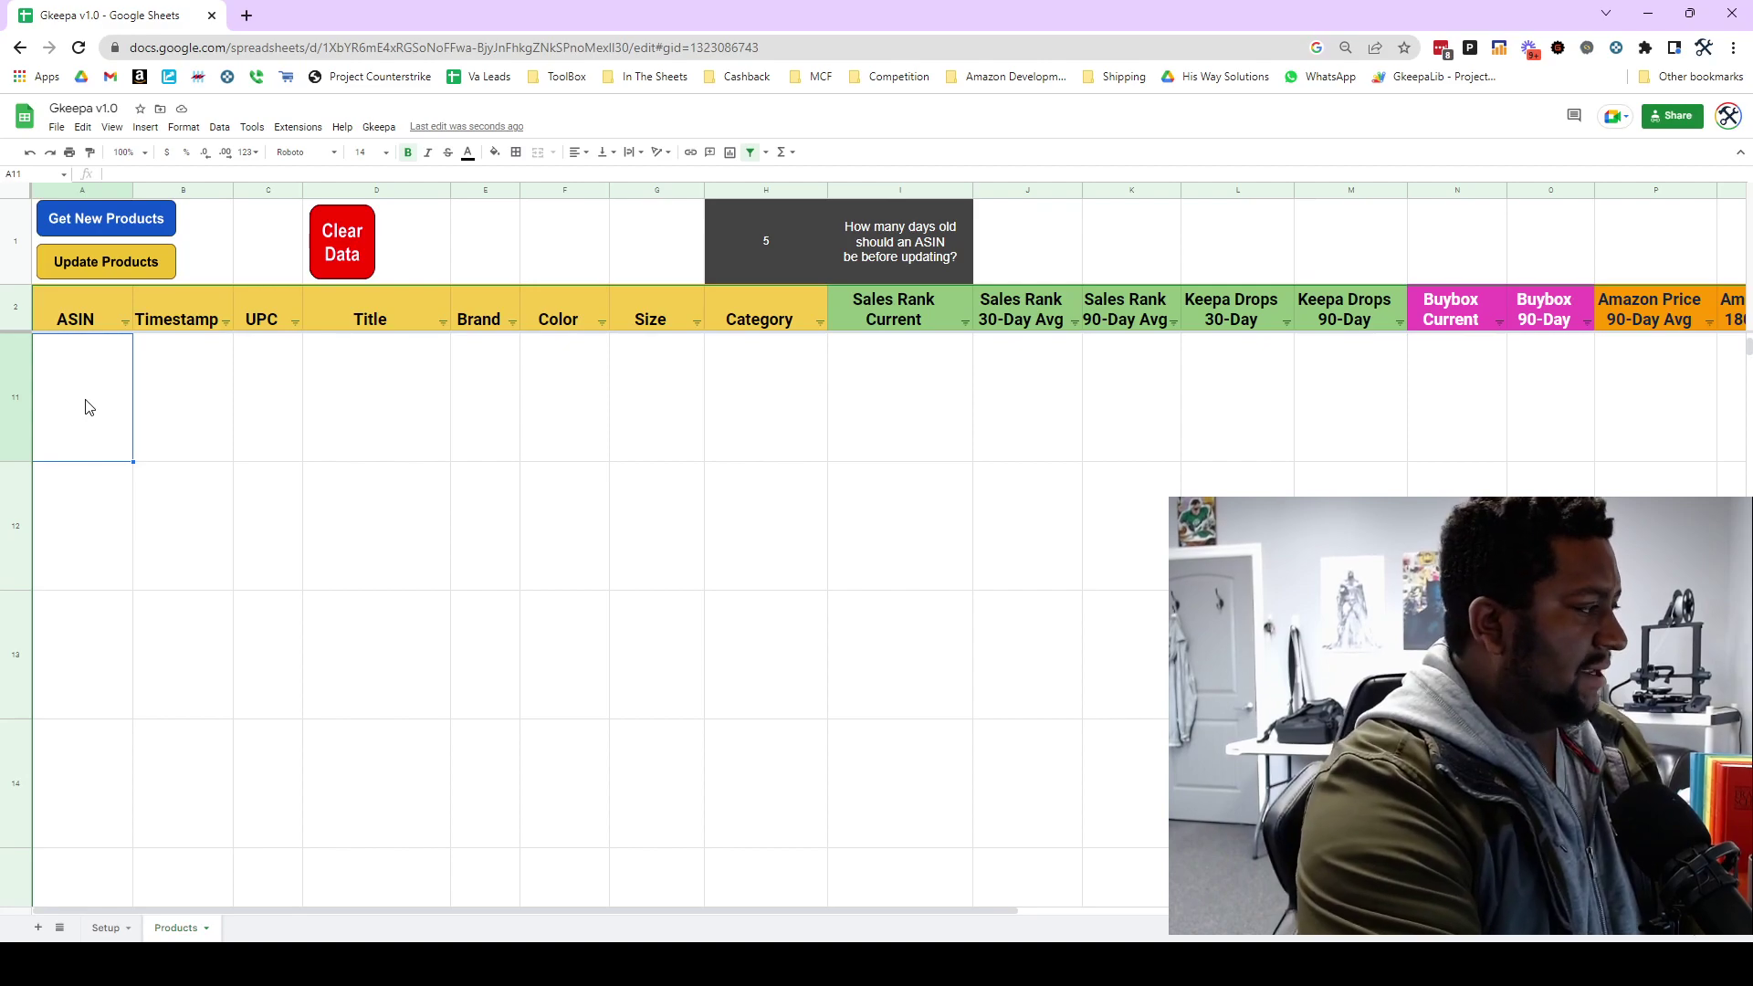
key("ctrl+v")
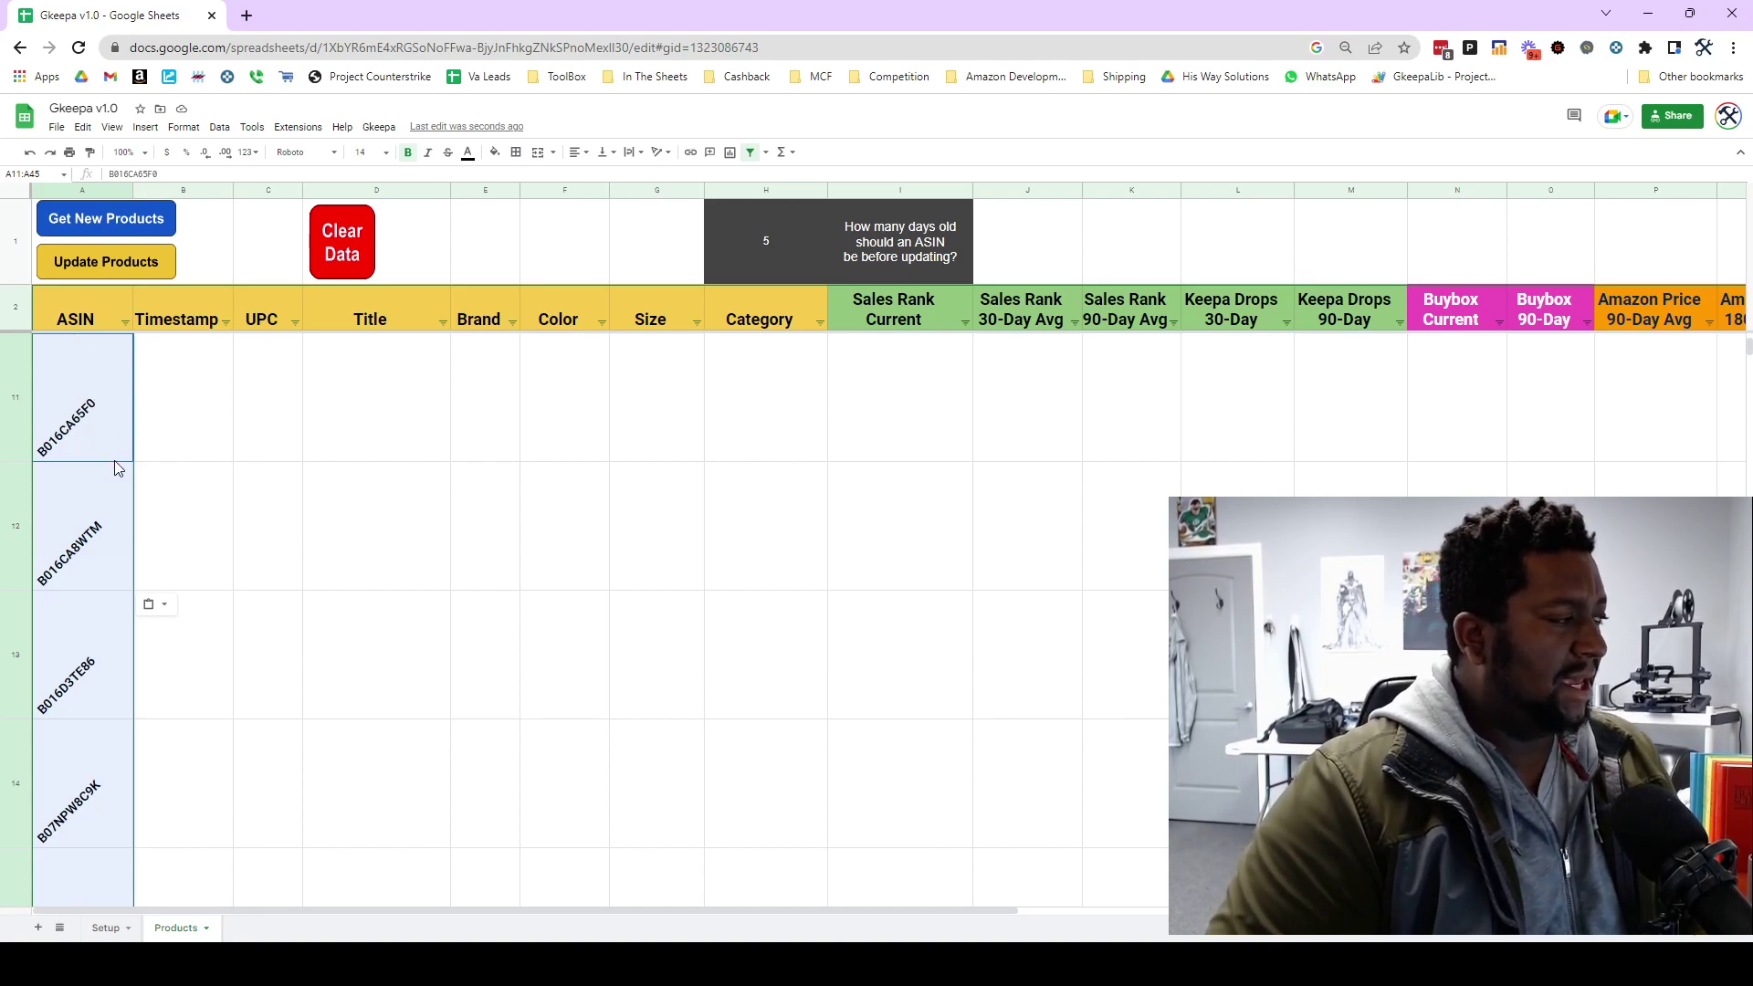
Run Get New Products, then review the filled ranks, prices, fees and Graph Image column.
left_click(151, 228)
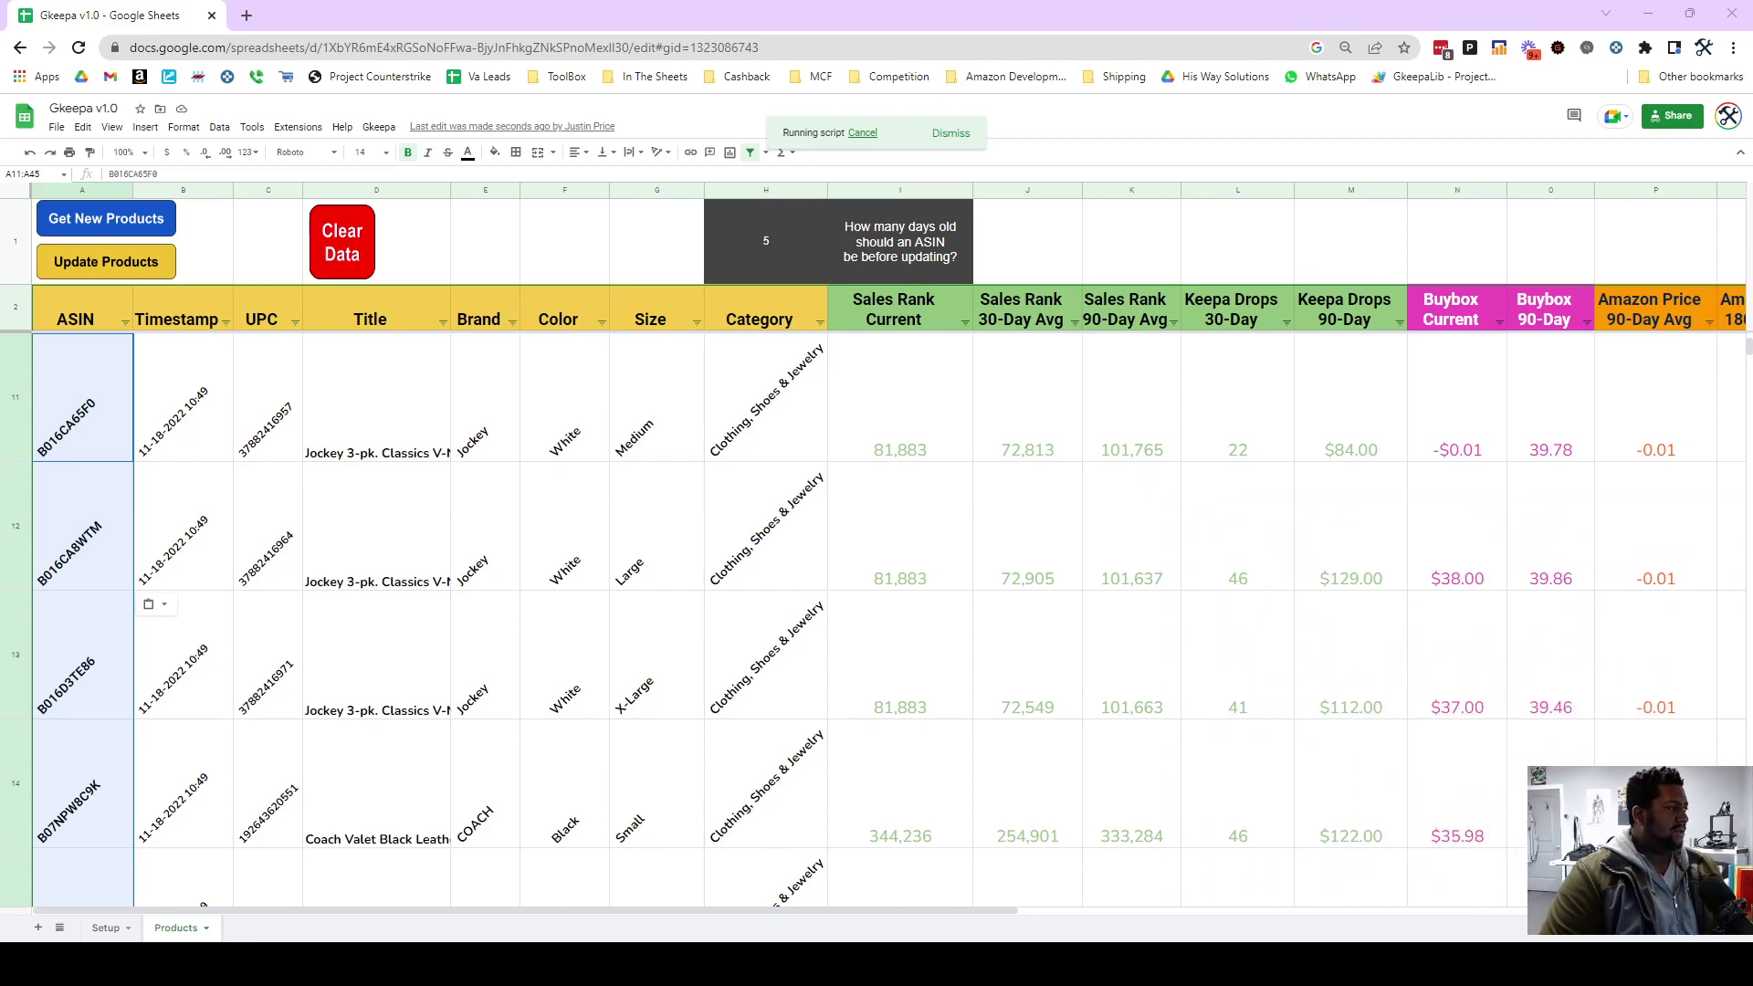
scroll(877, 593, "right", 5)
scroll(877, 593, "left", 5)
scroll(876, 593, "down", 6)
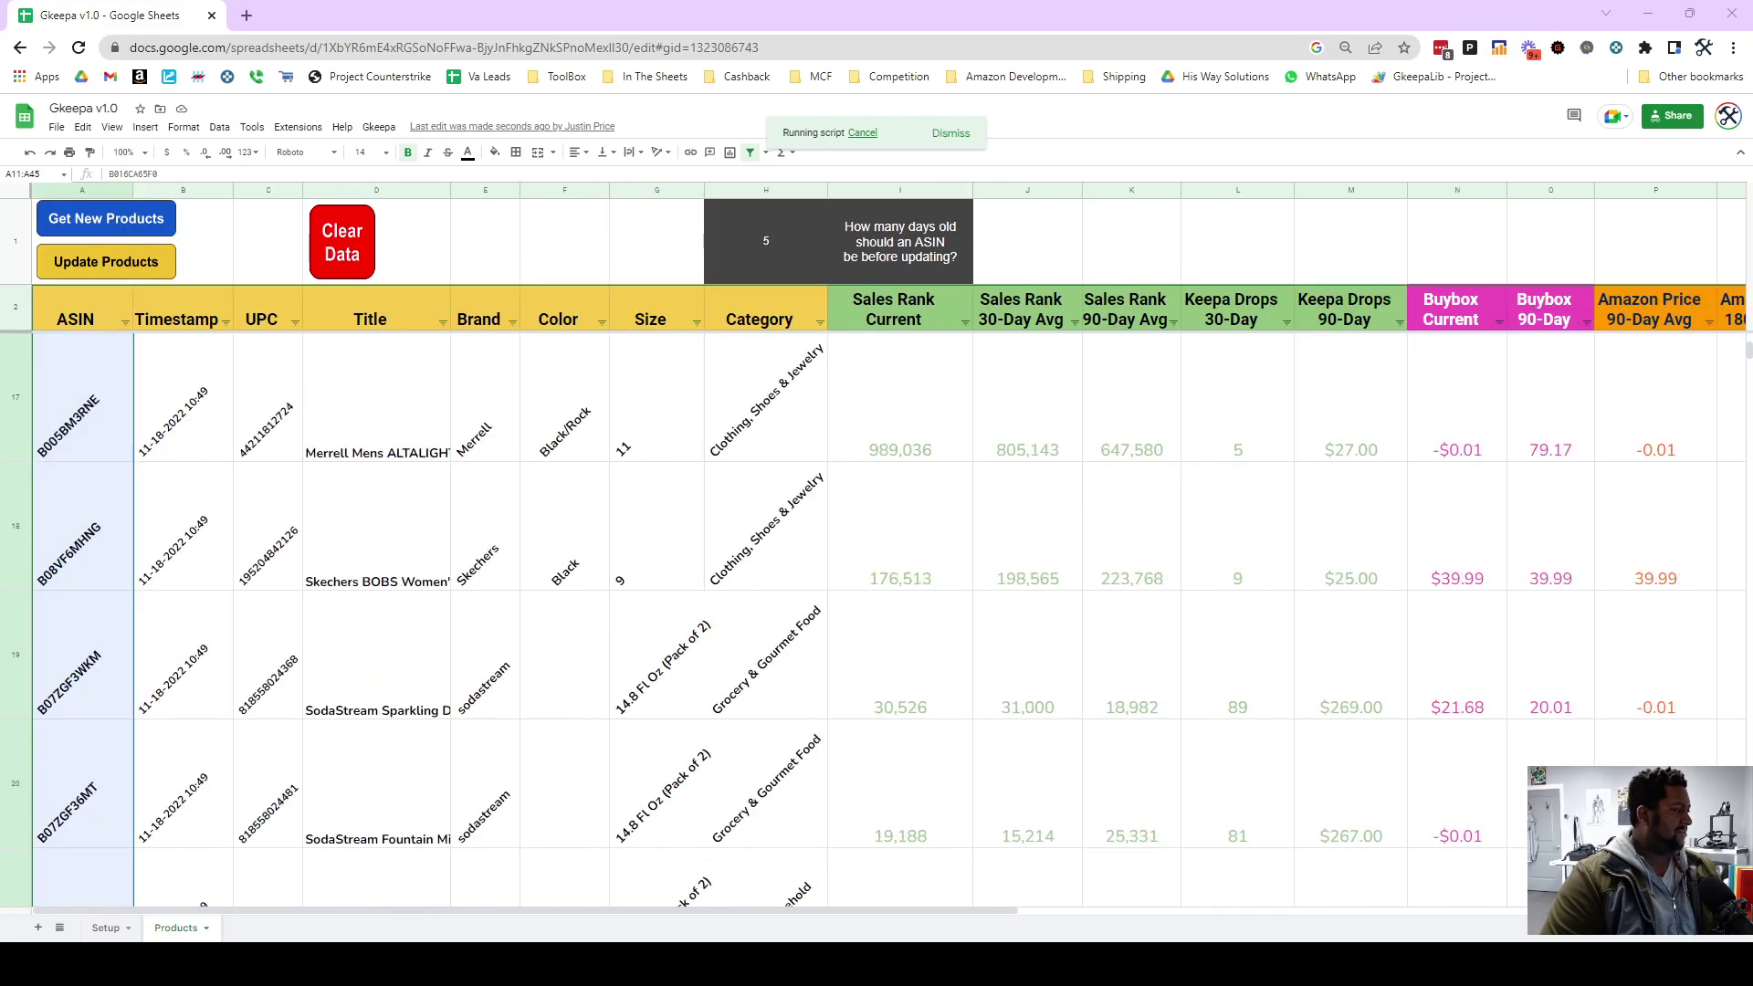
scroll(877, 593, "down", 13)
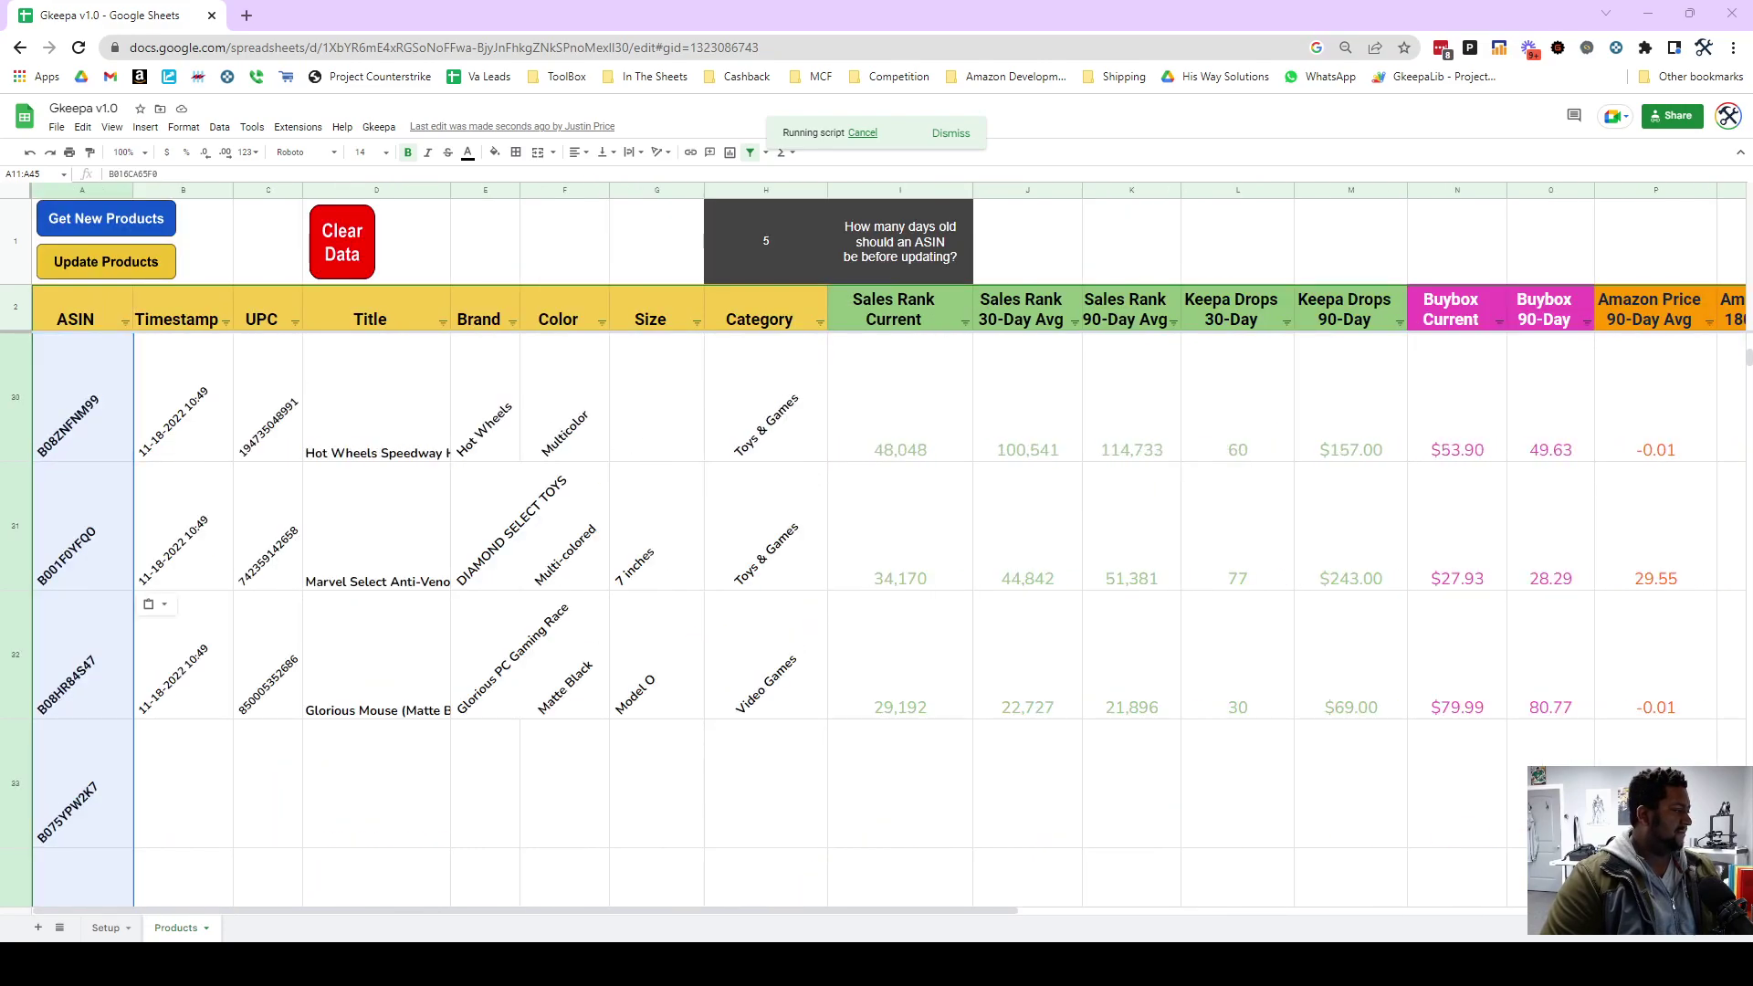
scroll(877, 593, "down", 18)
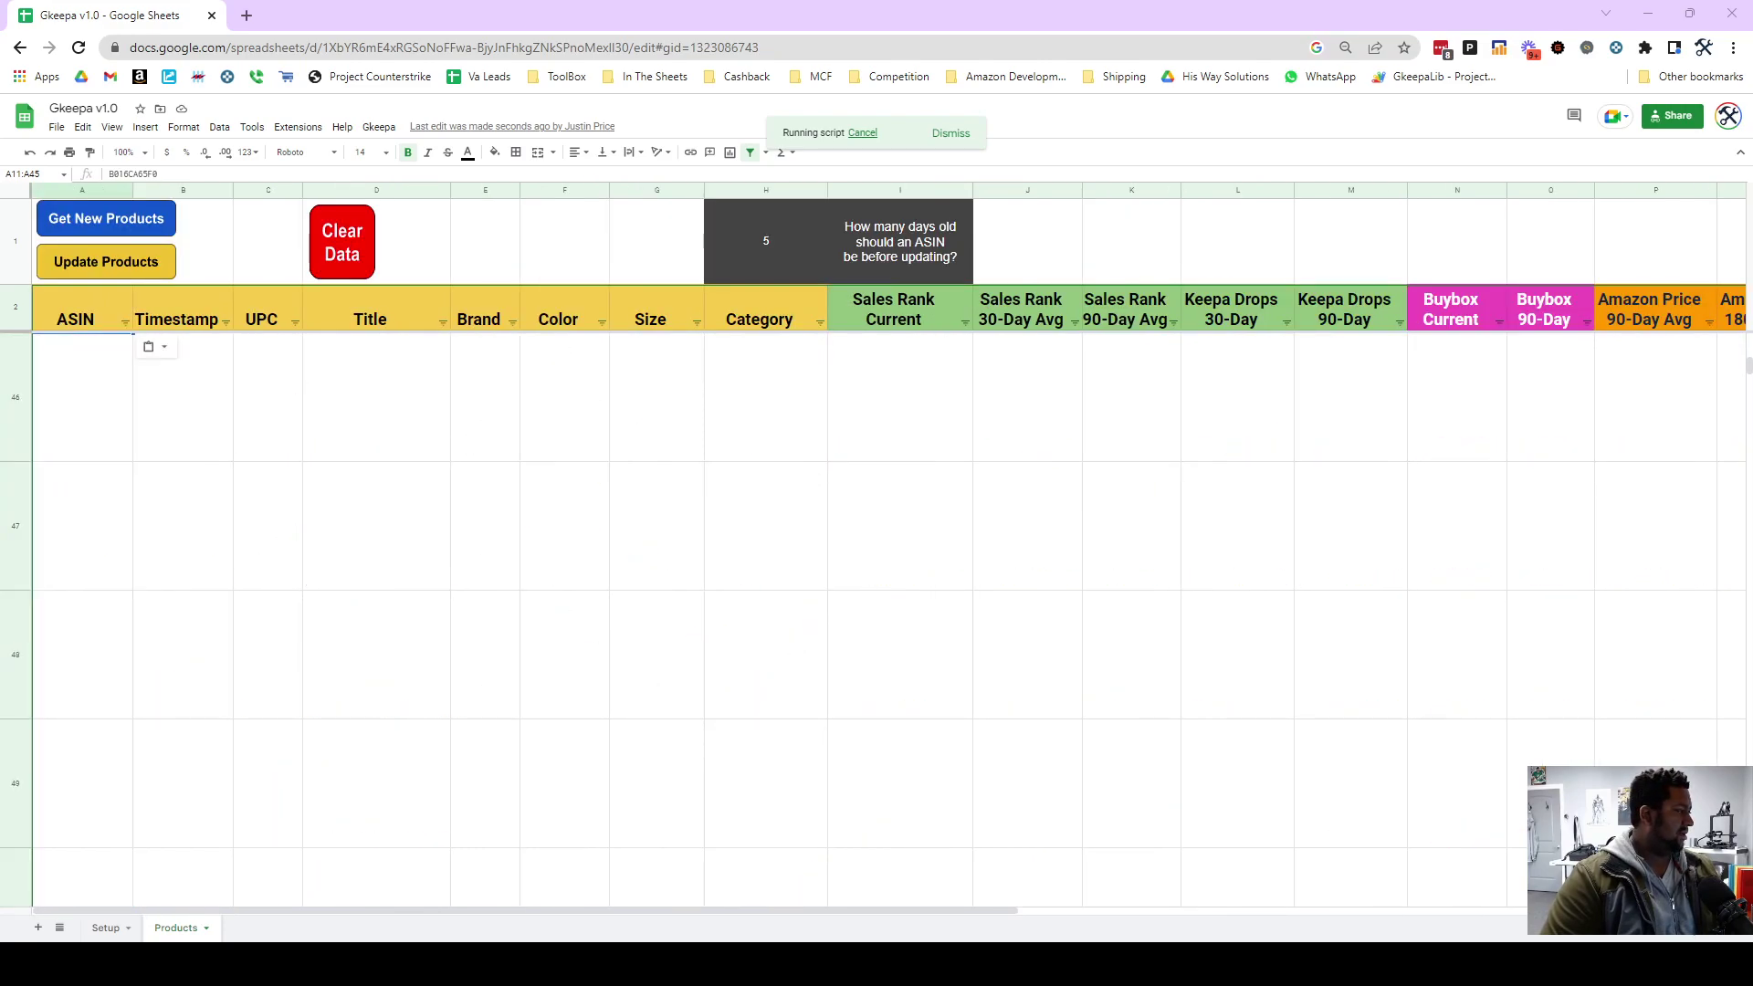
scroll(876, 594, "up", 3)
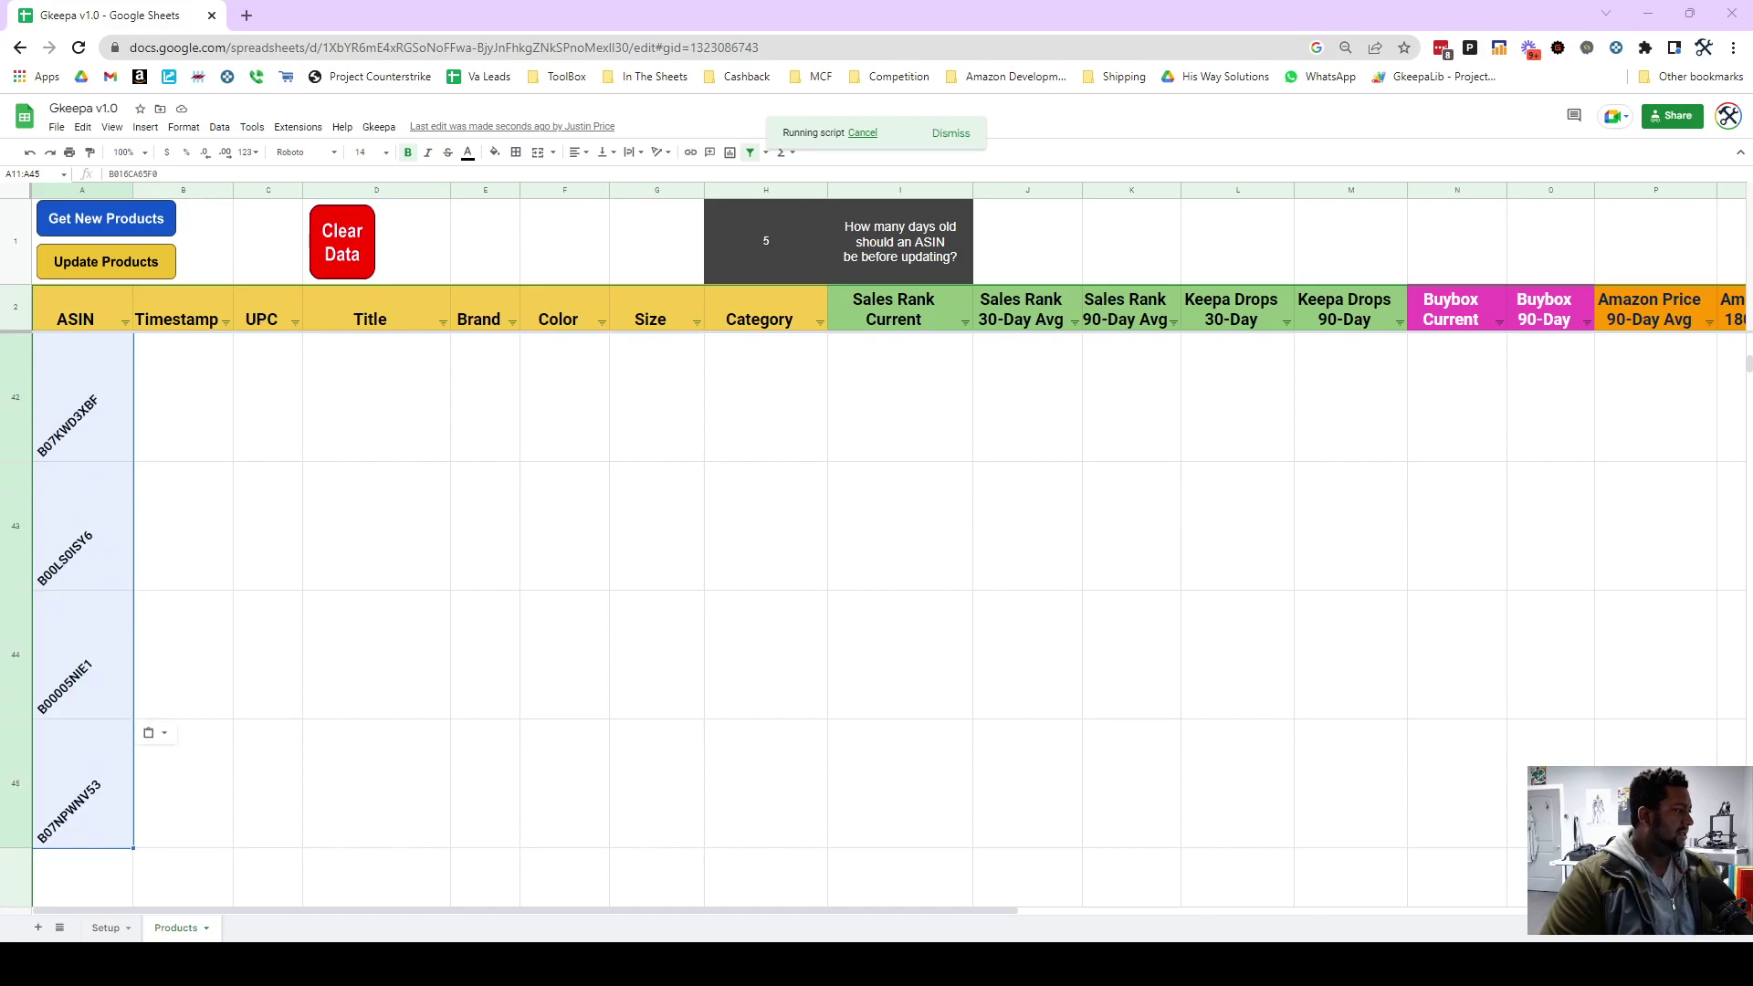
scroll(877, 594, "up", 20)
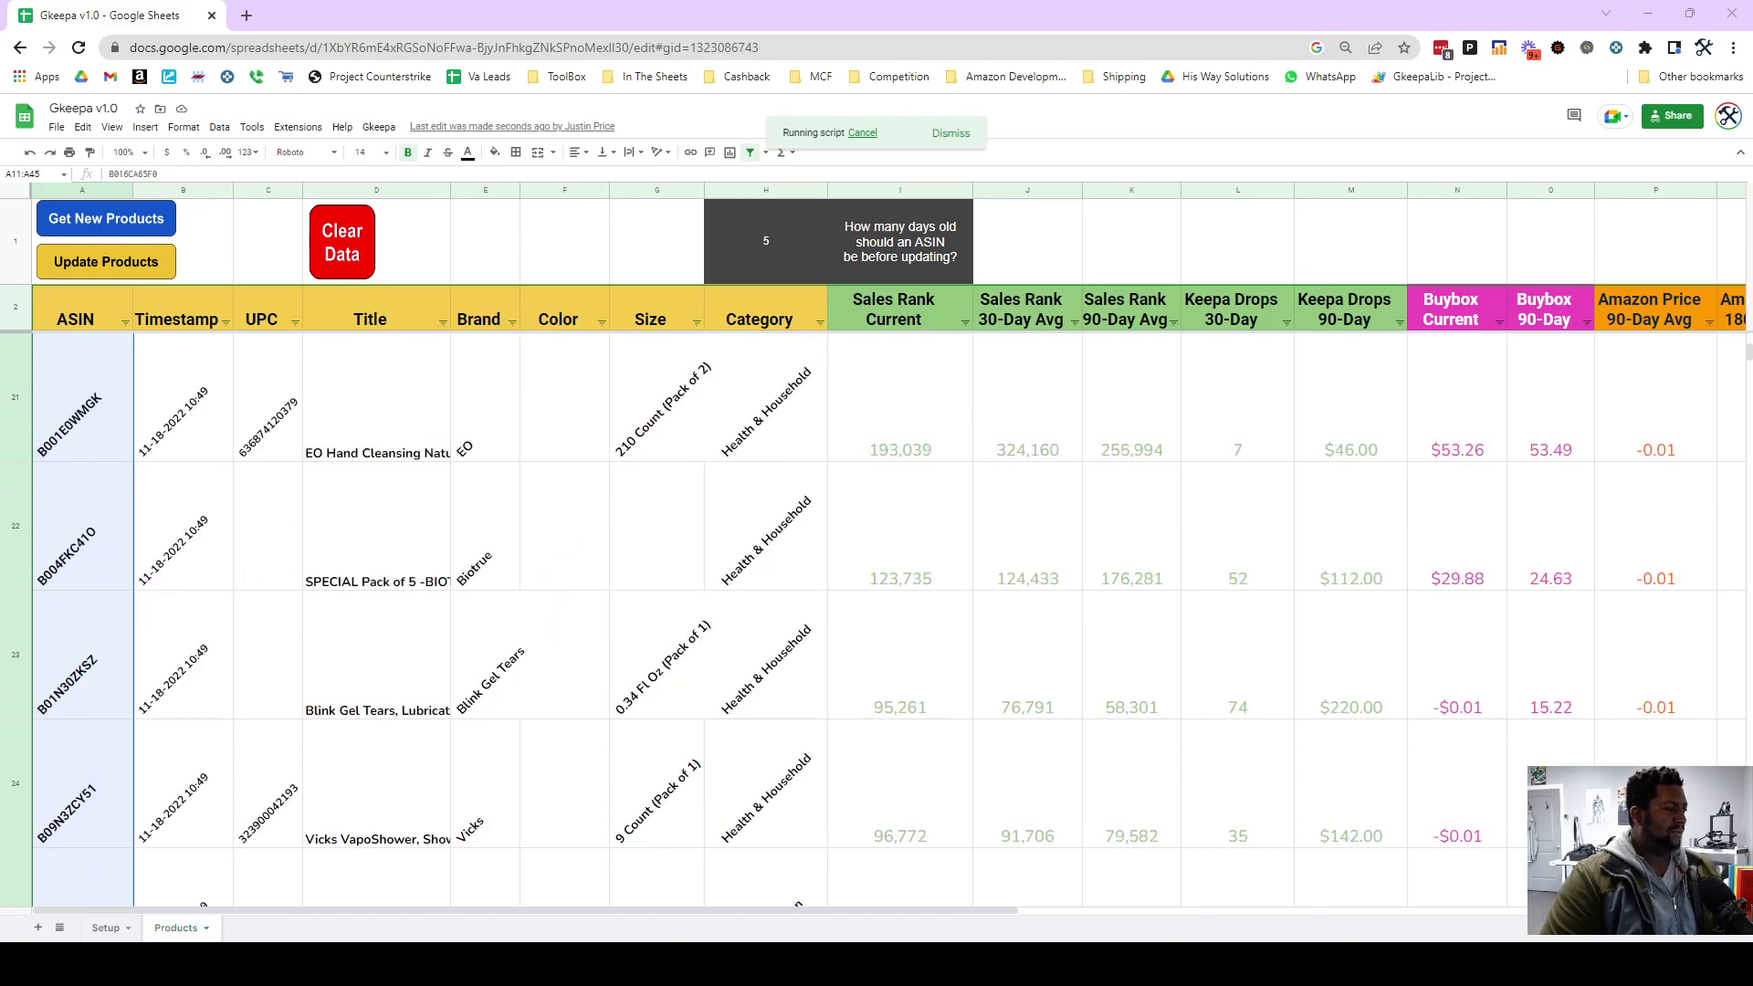
scroll(34, 652, "right", 5)
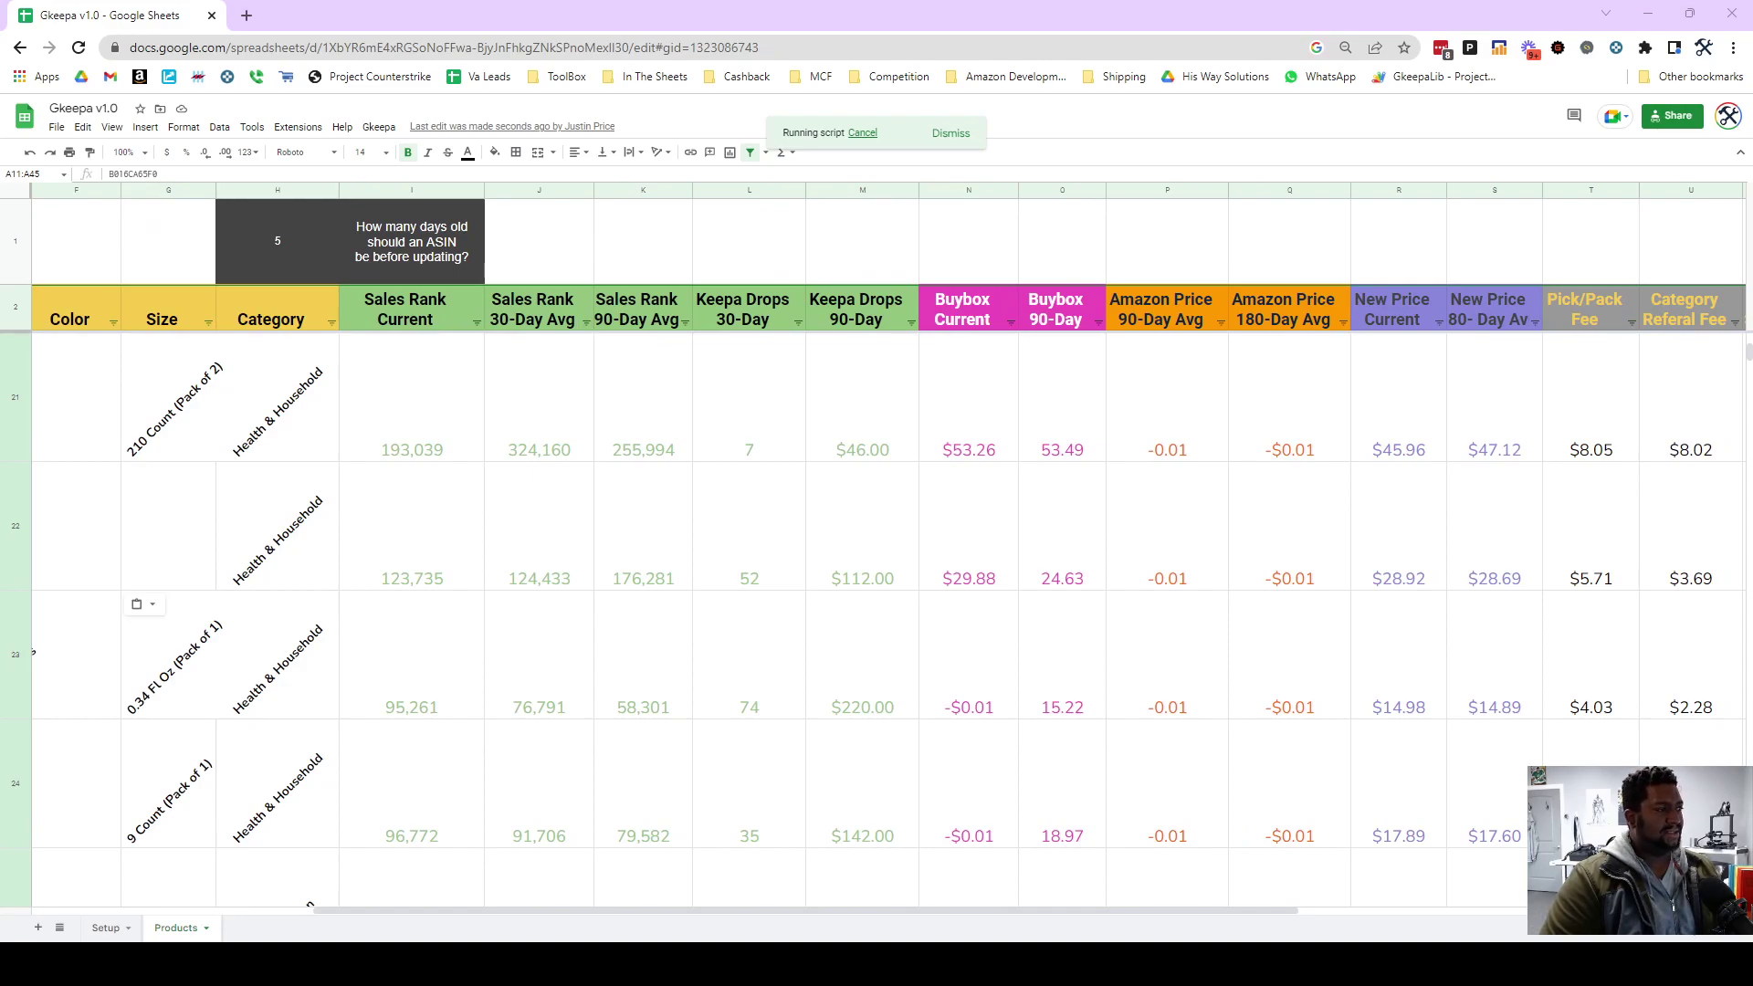
scroll(34, 652, "right", 5)
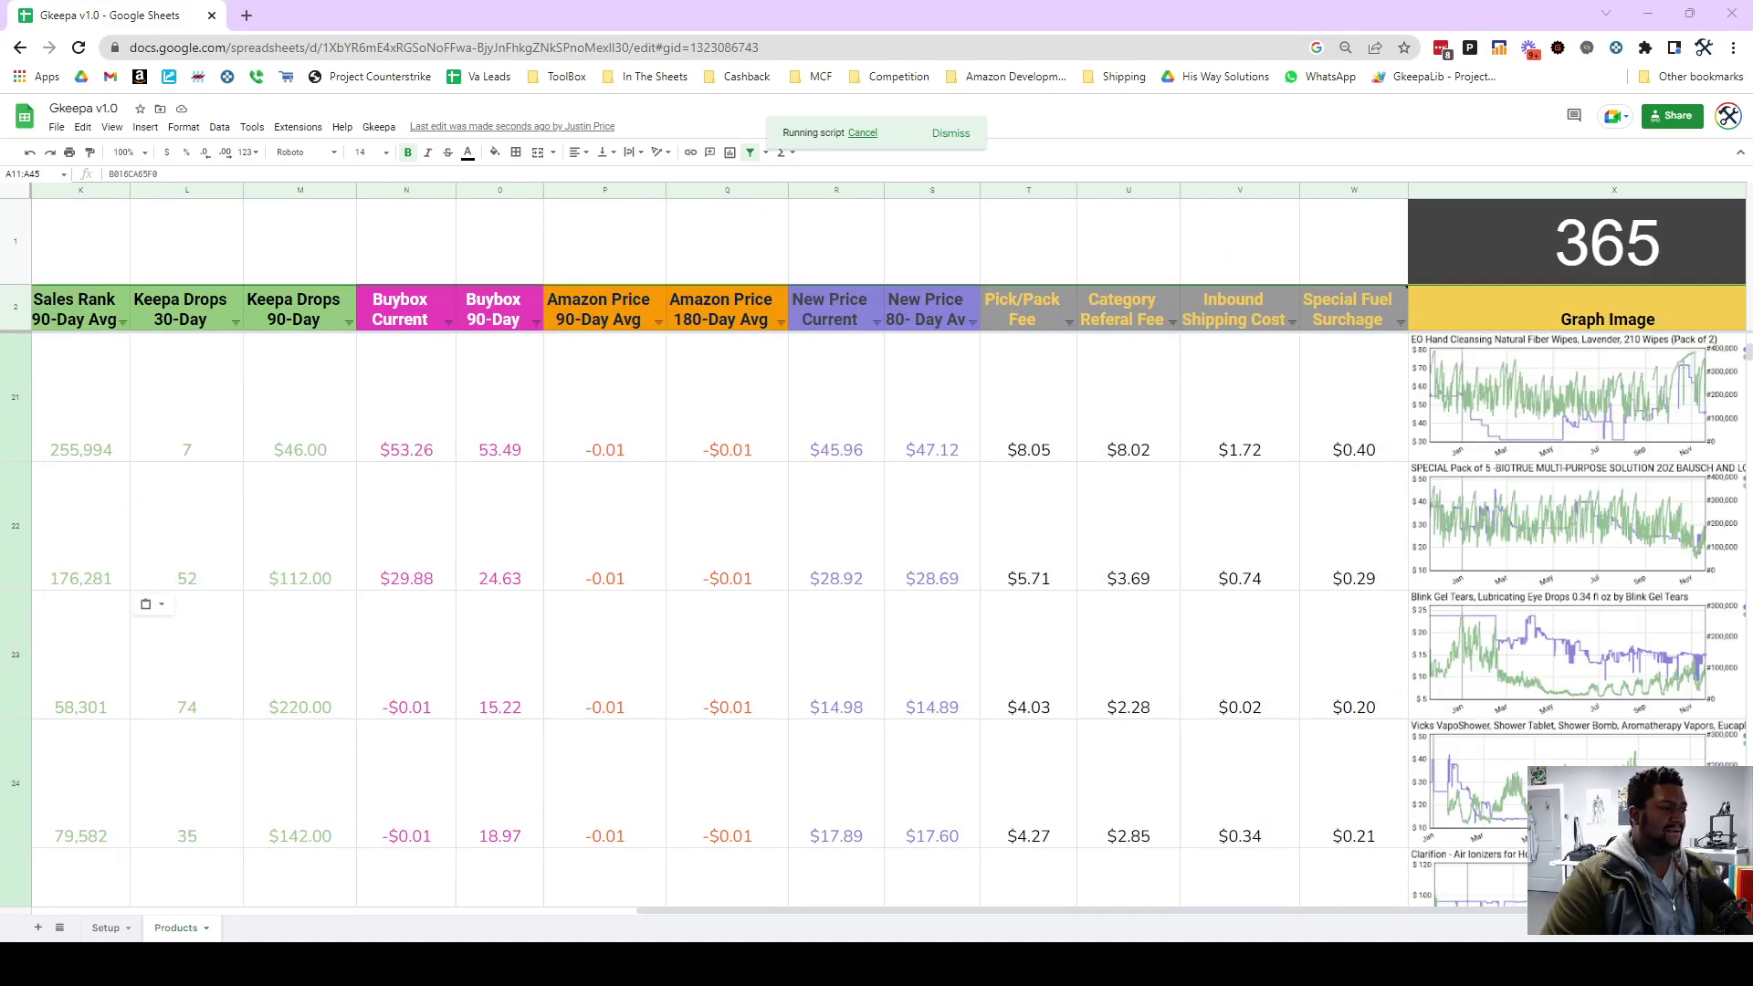
scroll(34, 652, "right", 2)
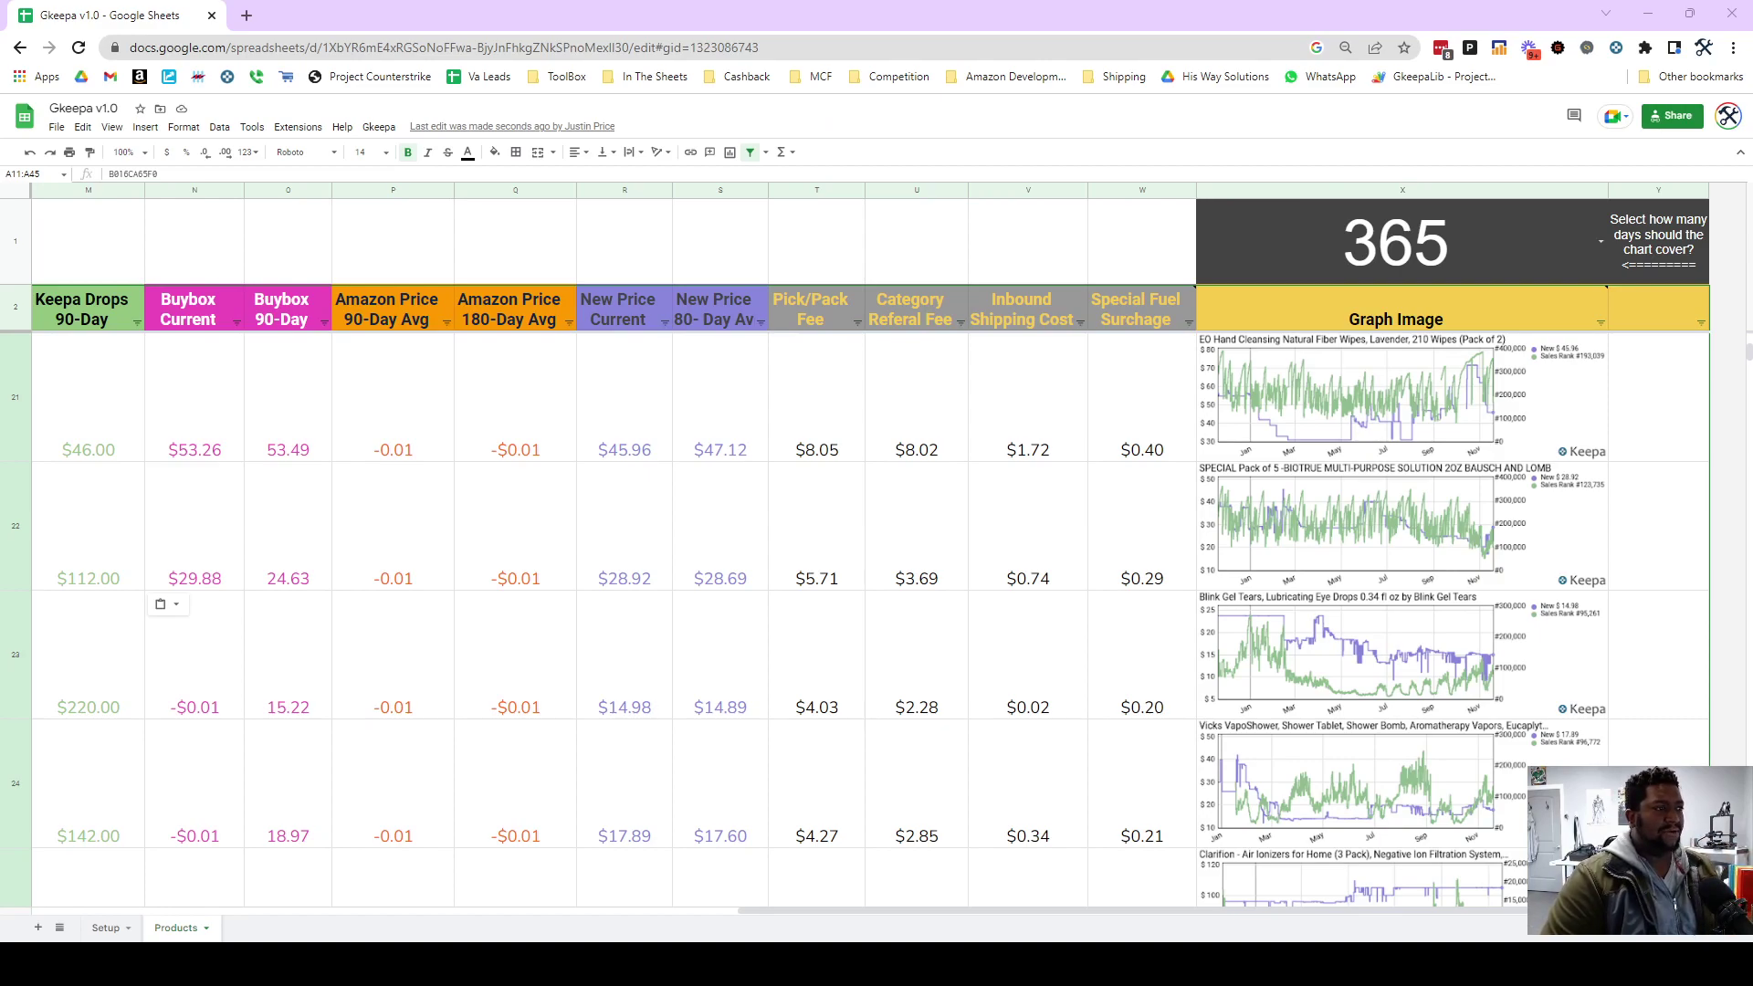
double_click(1342, 256)
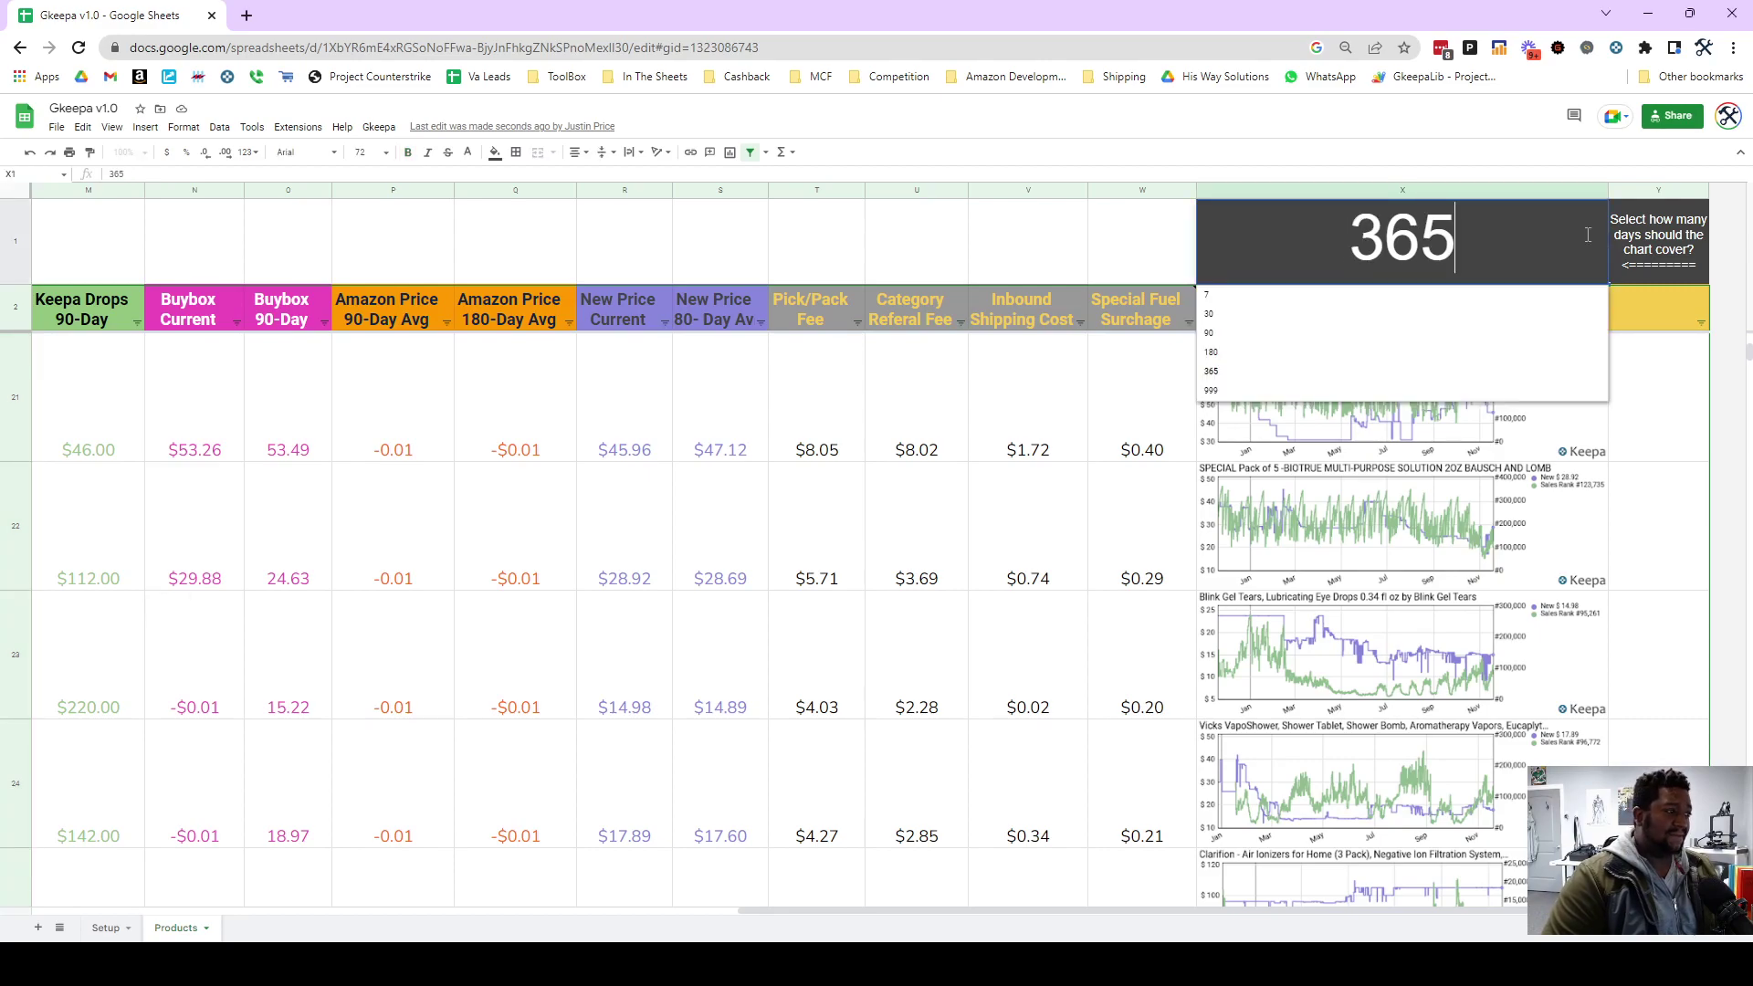
left_click(1238, 352)
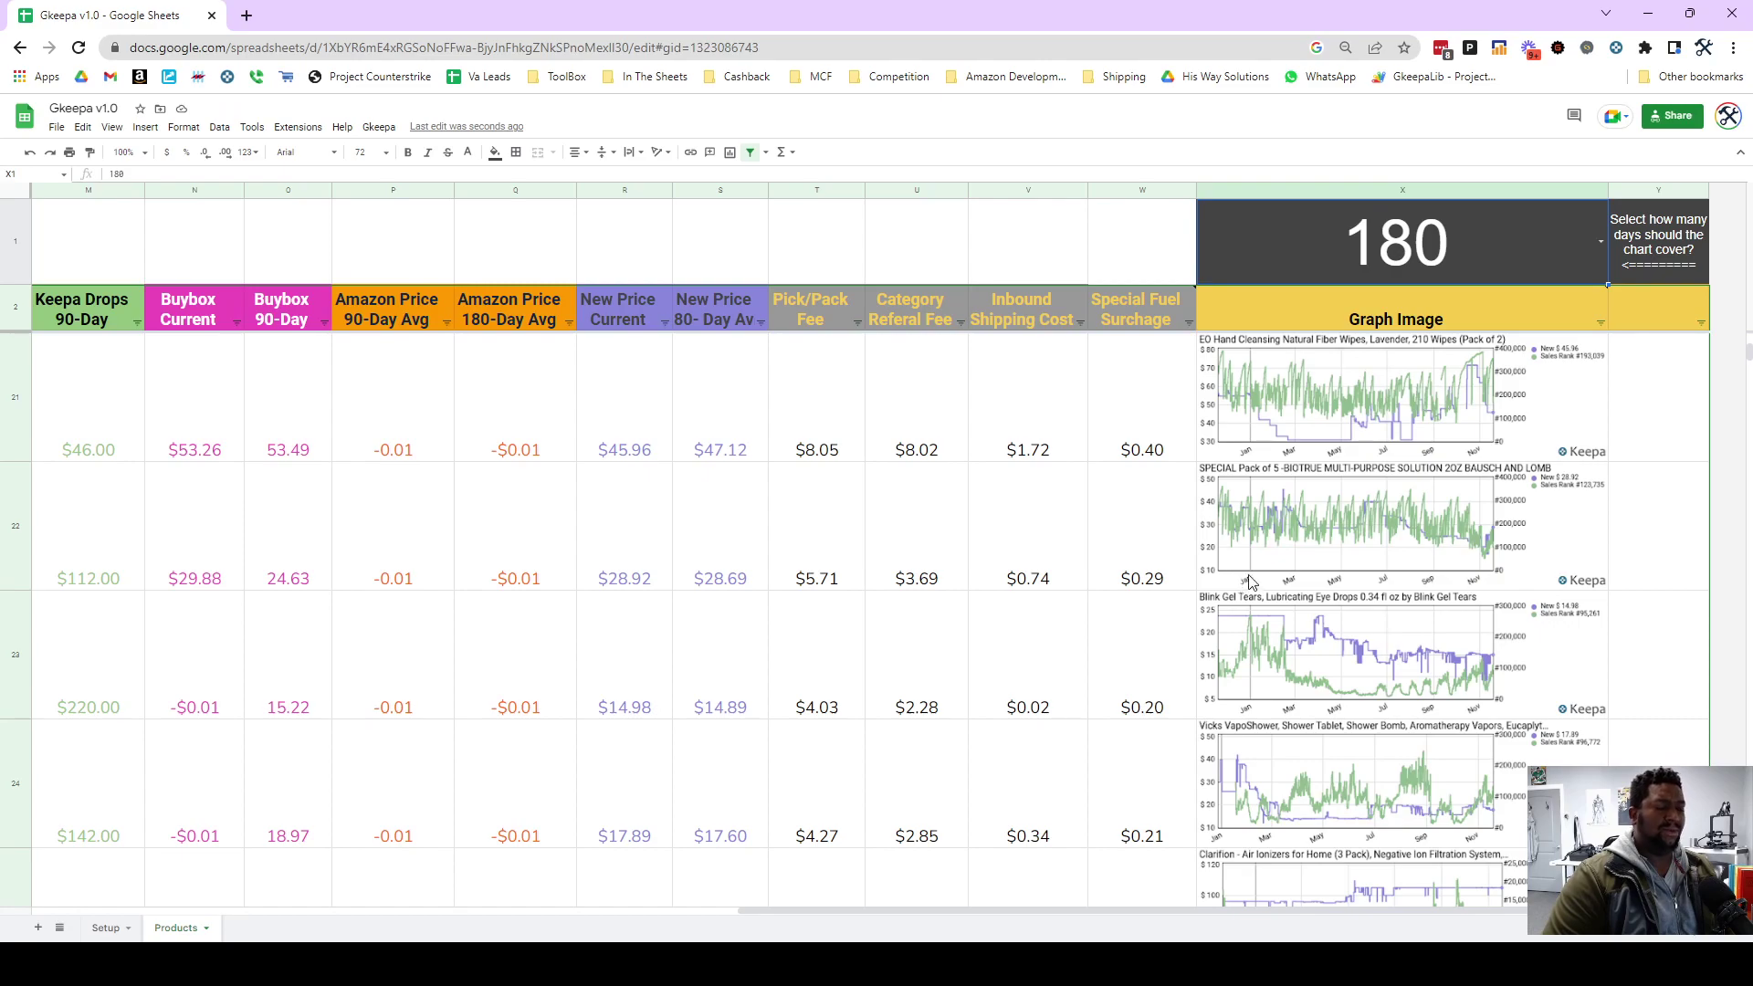
left_click(1602, 243)
left_click(1212, 371)
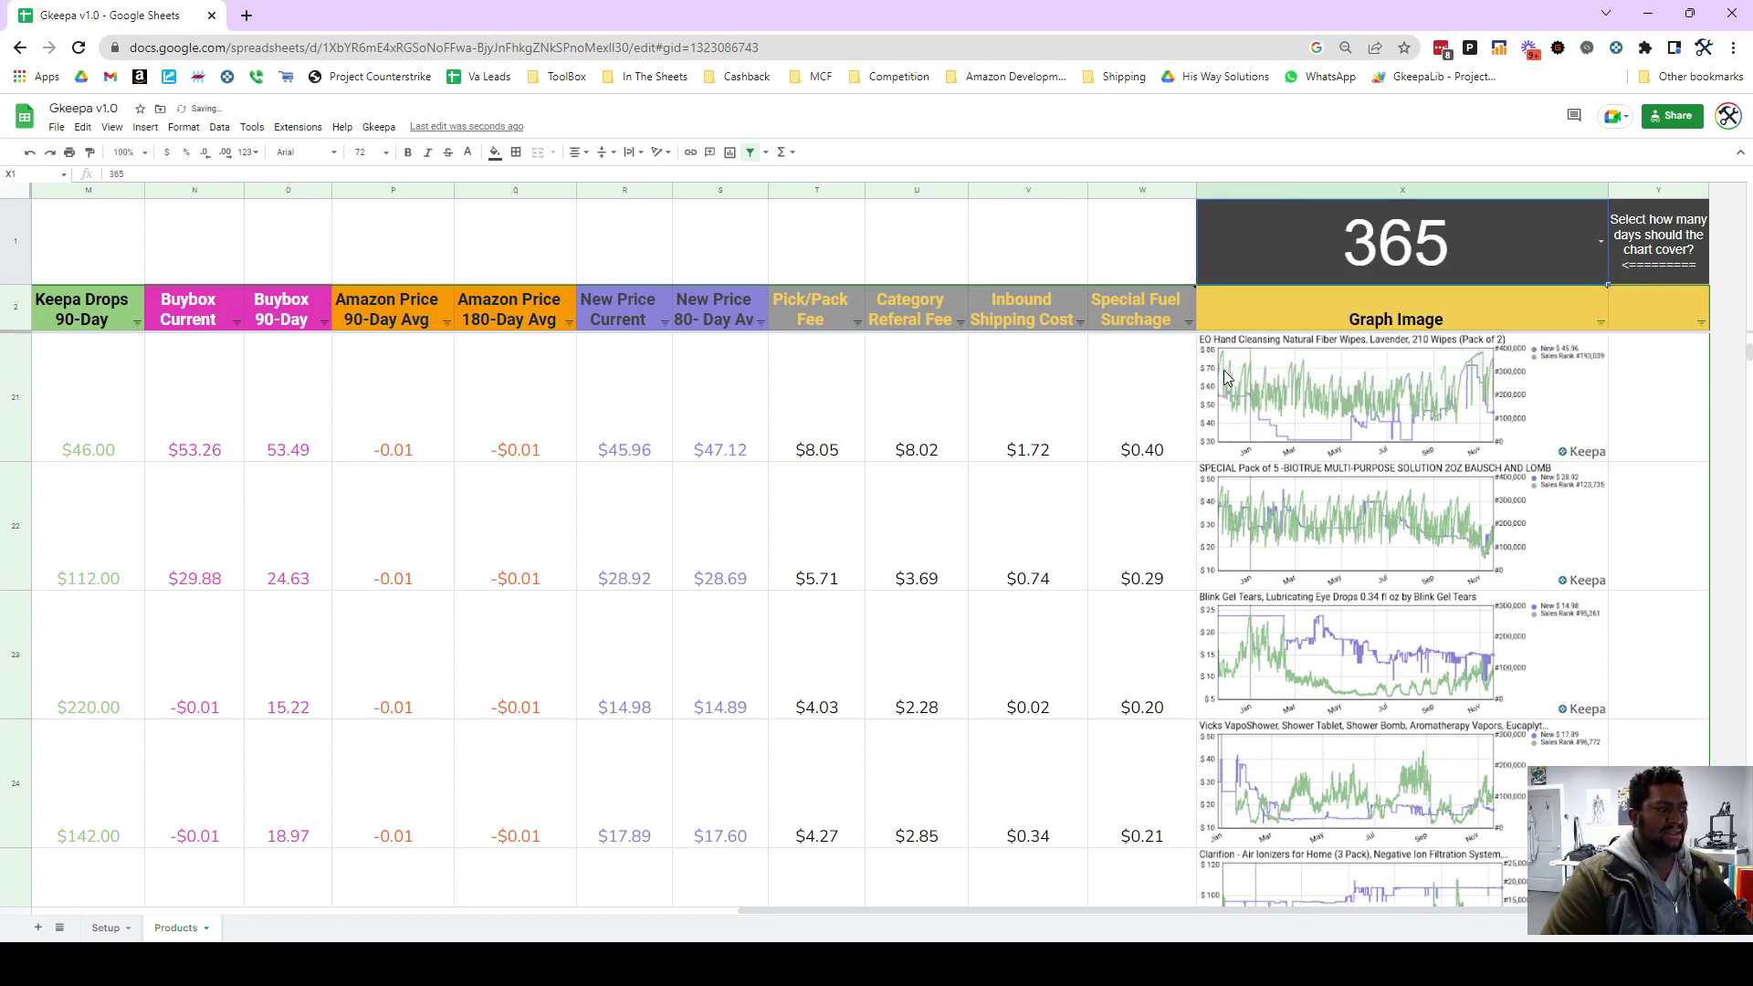
Copy ASIN B09JQPYYGQ from cell A40, the row showing the pickAndPackFee null error.
scroll(1315, 404, "left", 10)
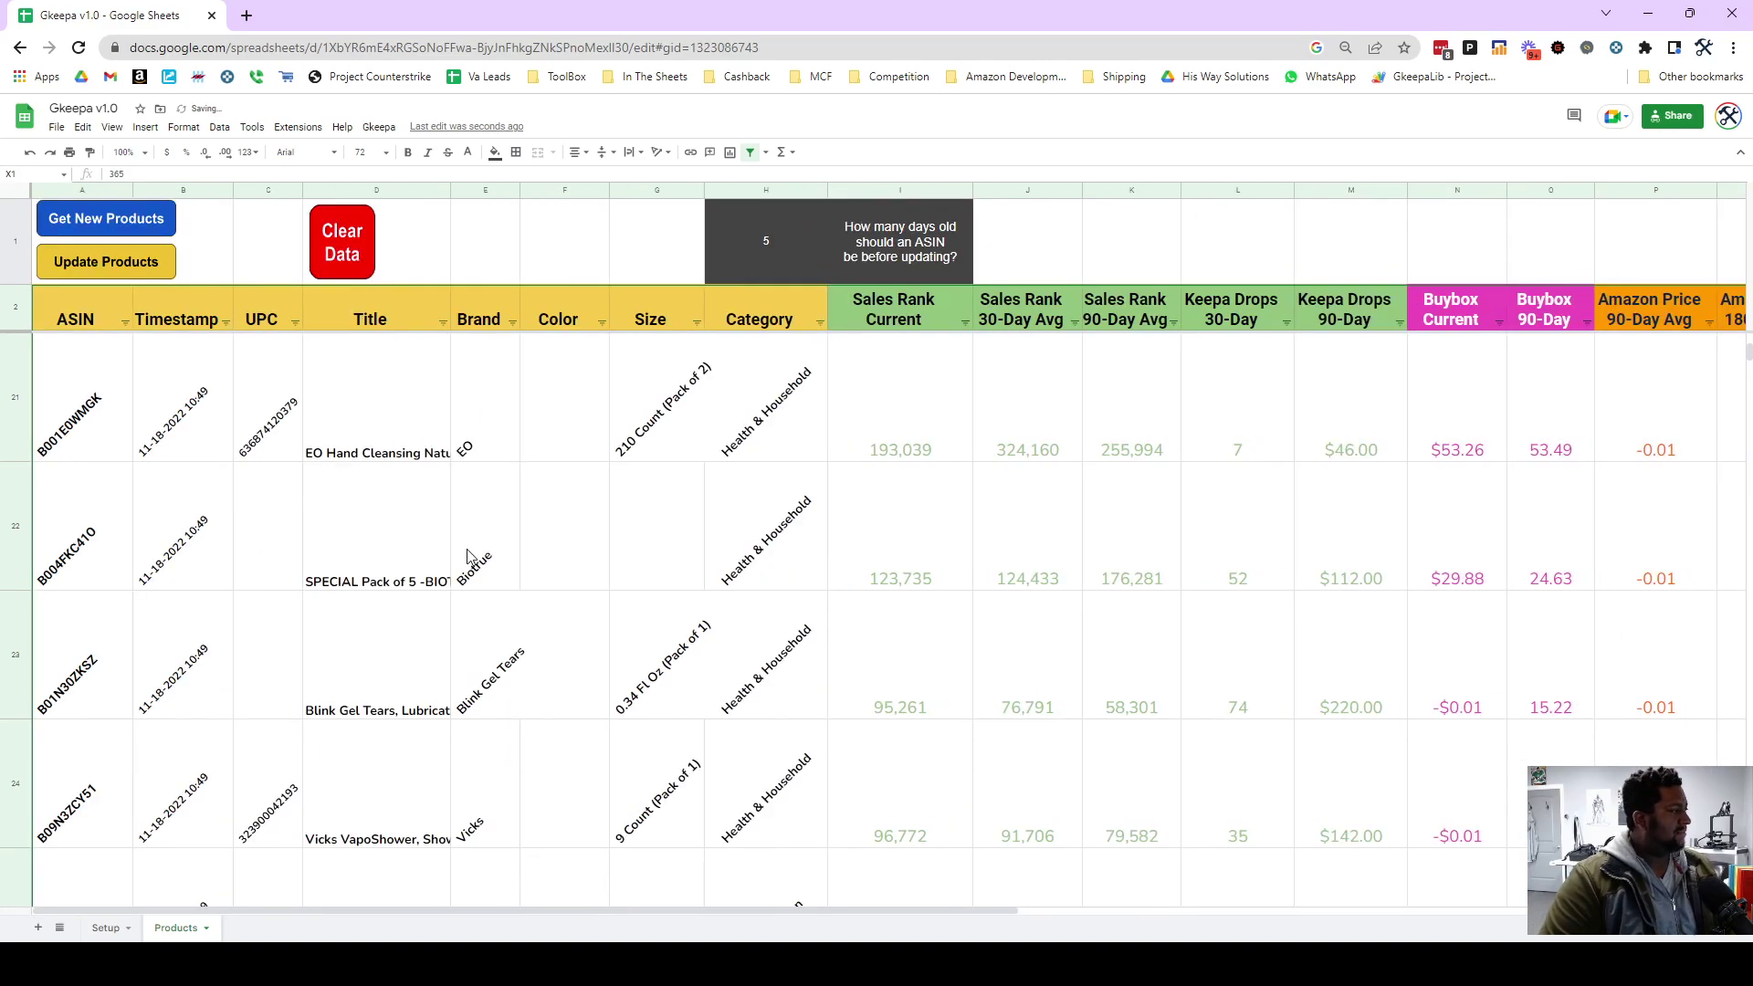
scroll(379, 602, "down", 5)
scroll(391, 642, "down", 17)
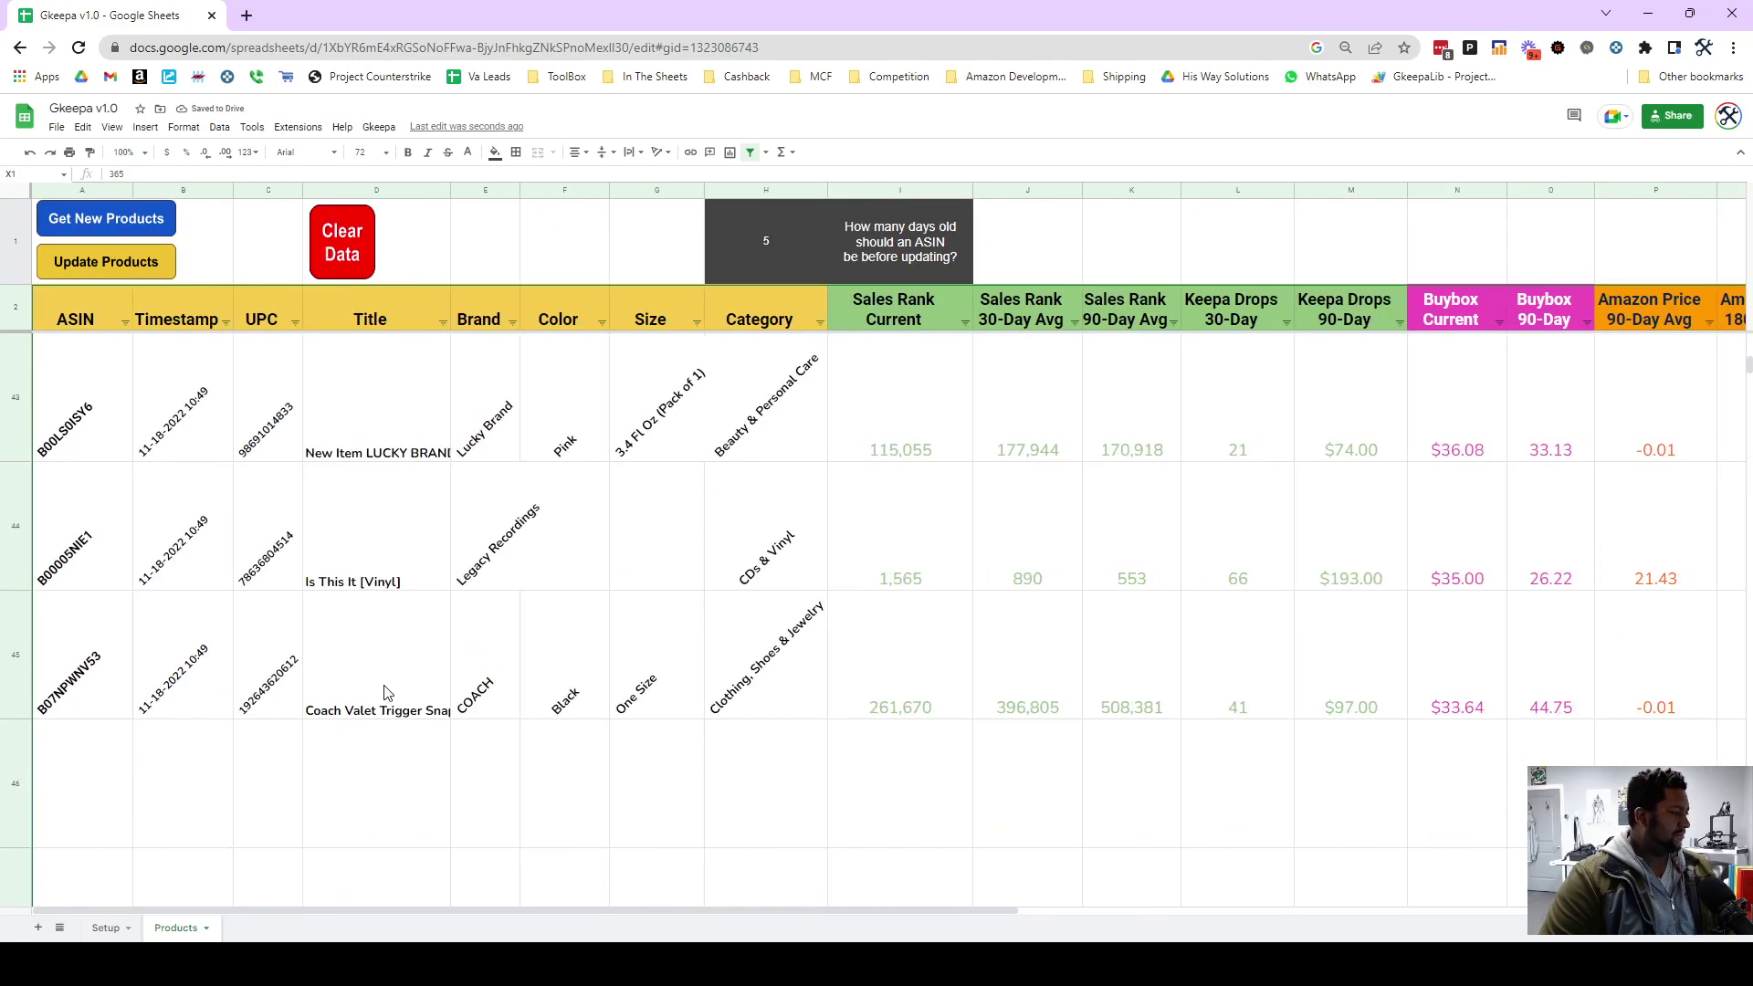
scroll(457, 764, "up", 1)
scroll(423, 757, "up", 5)
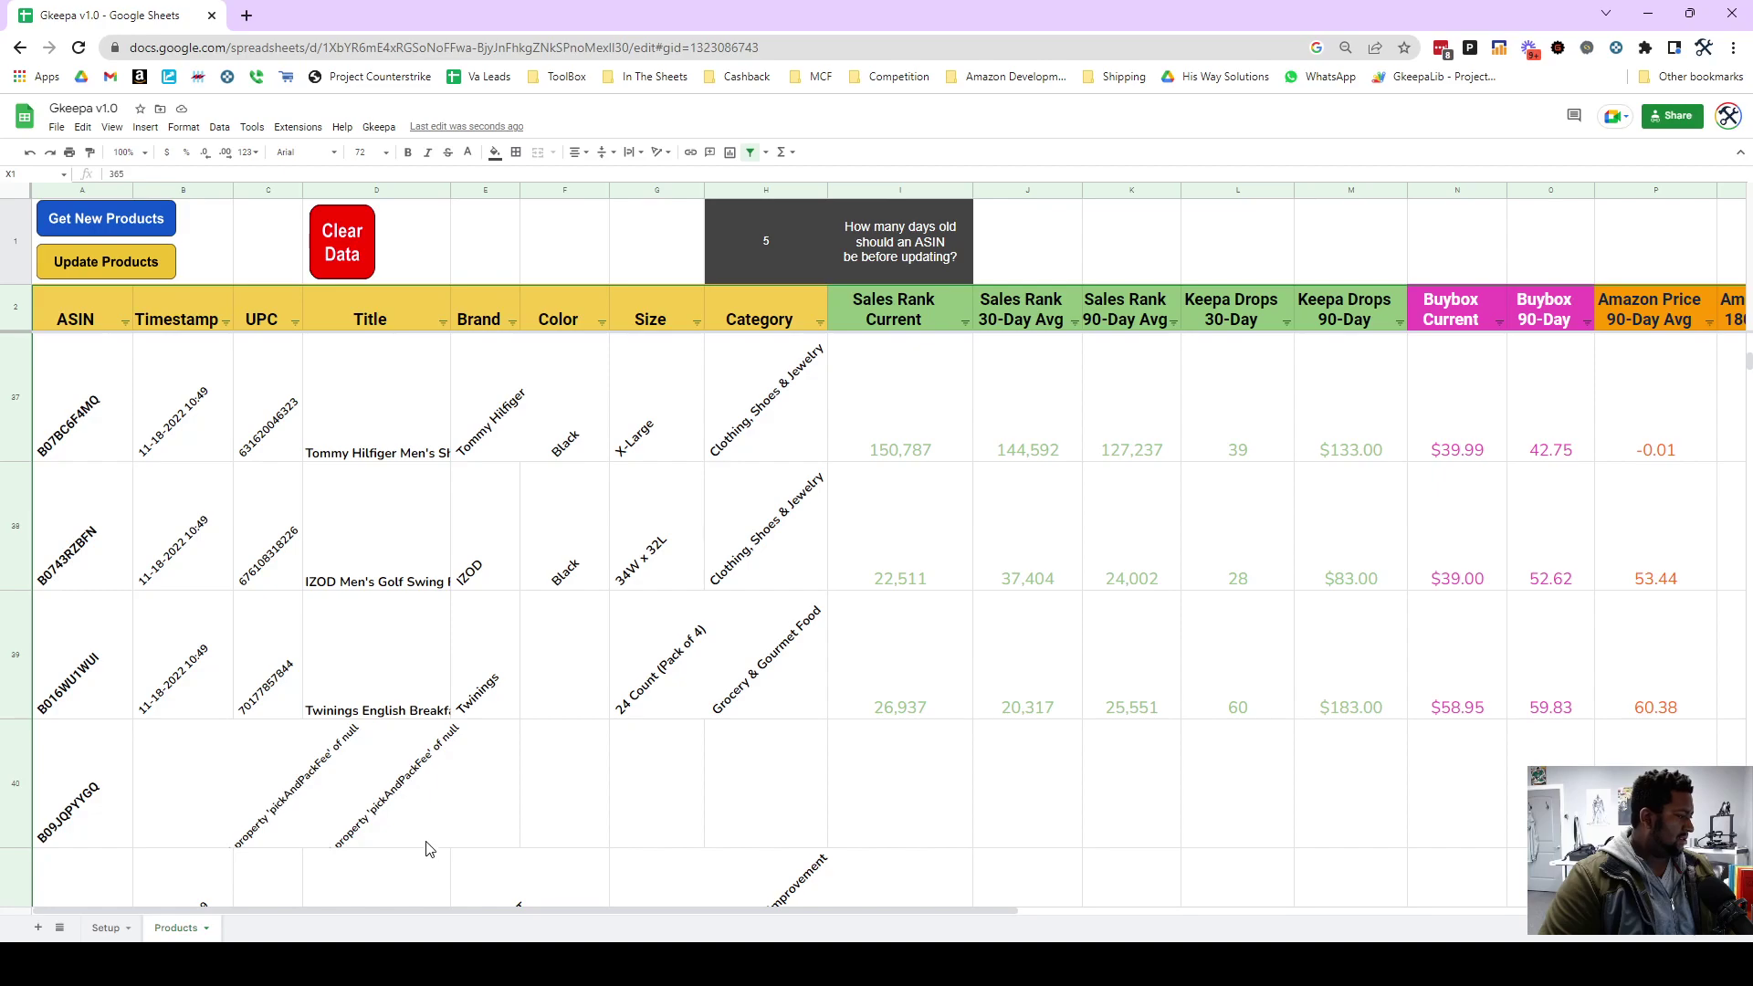
scroll(422, 840, "down", 2)
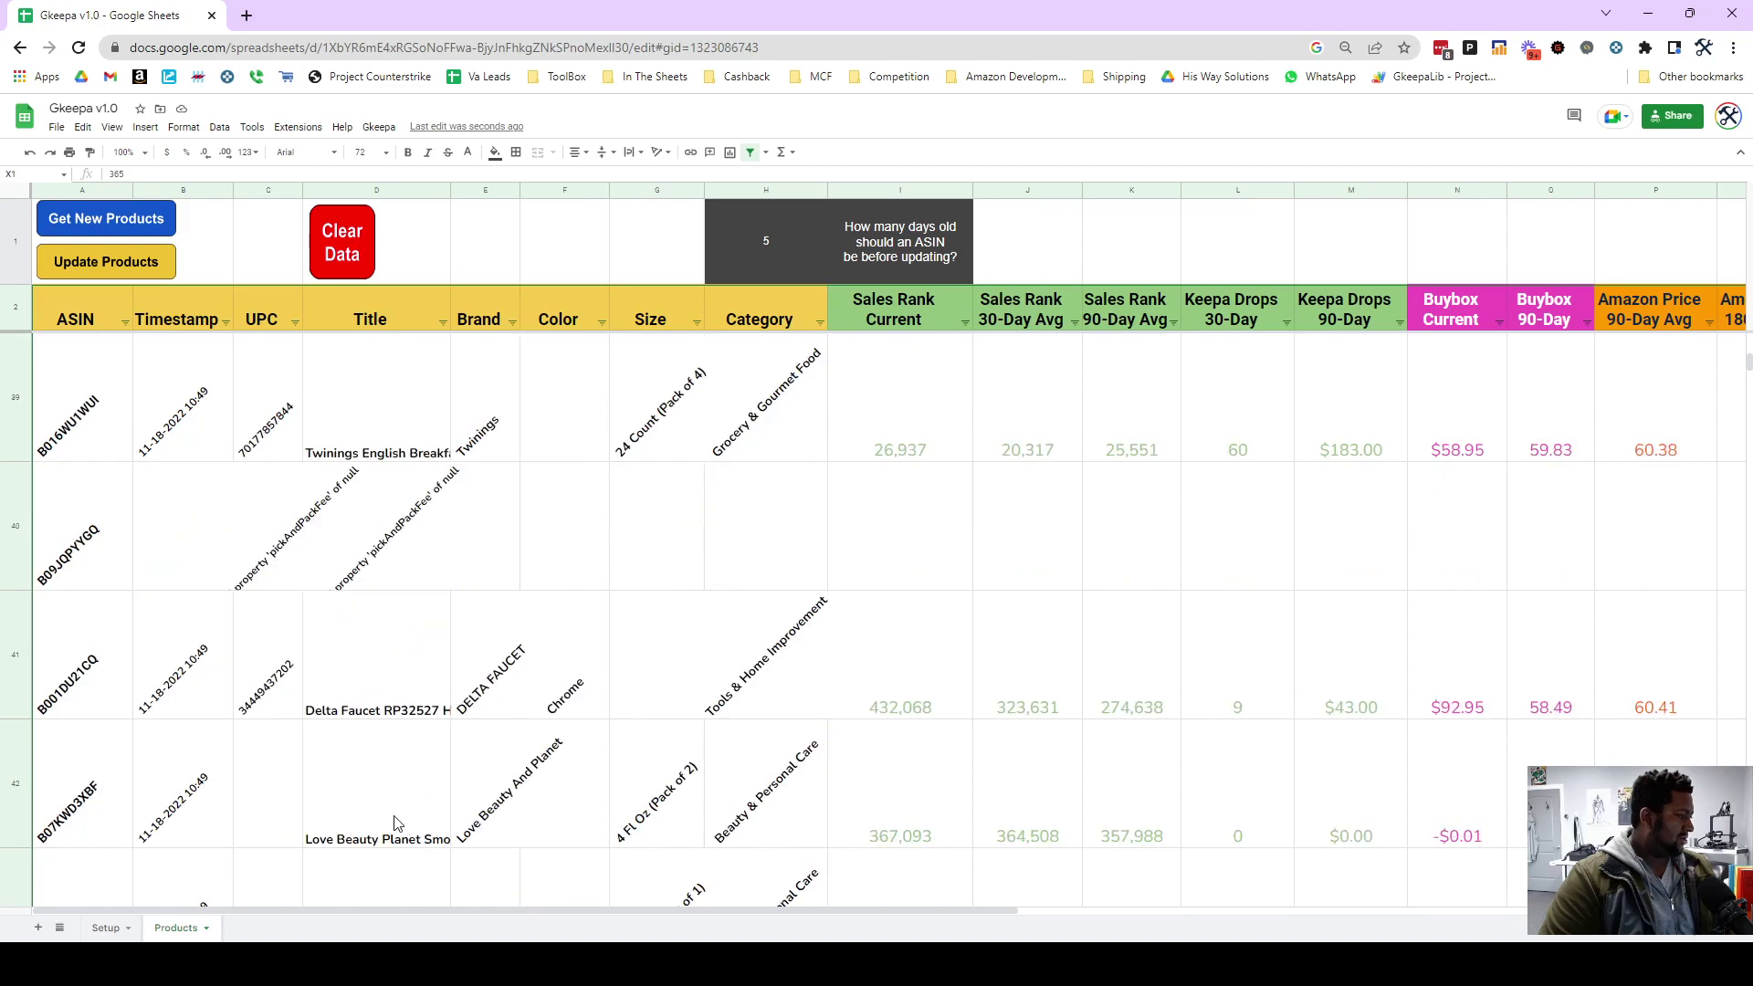
left_click(76, 546)
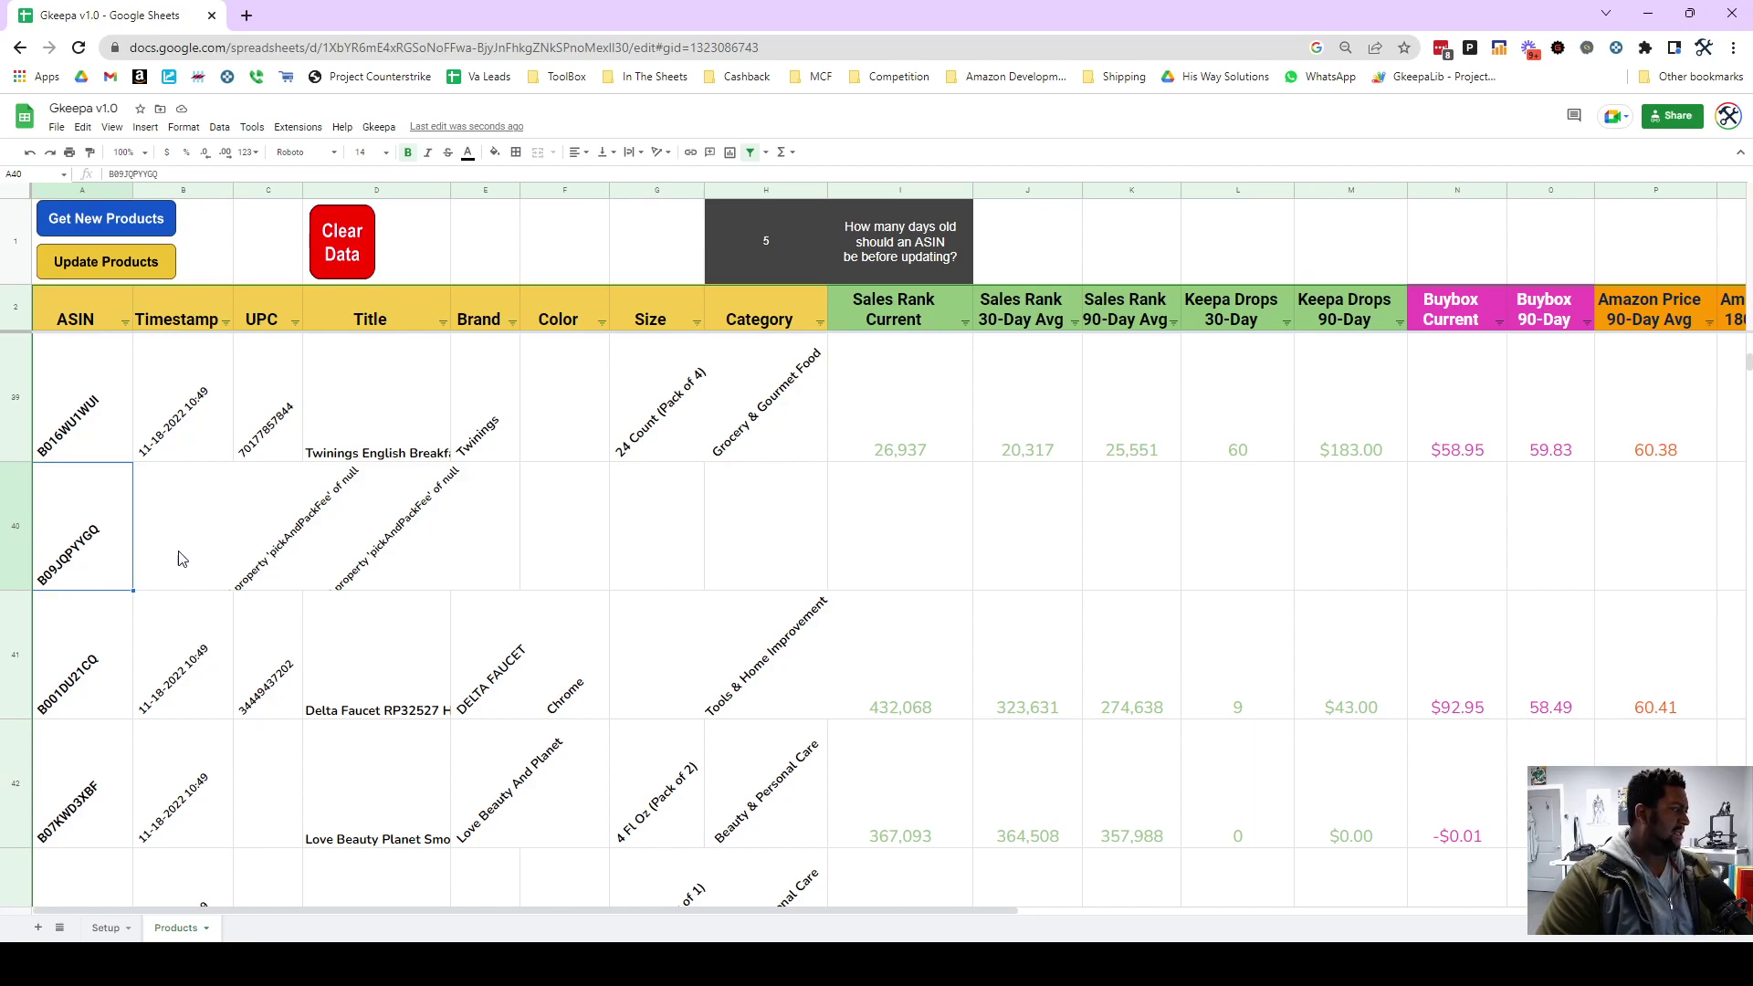
scroll(429, 586, "up", 5)
scroll(423, 595, "up", 8)
scroll(339, 624, "down", 11)
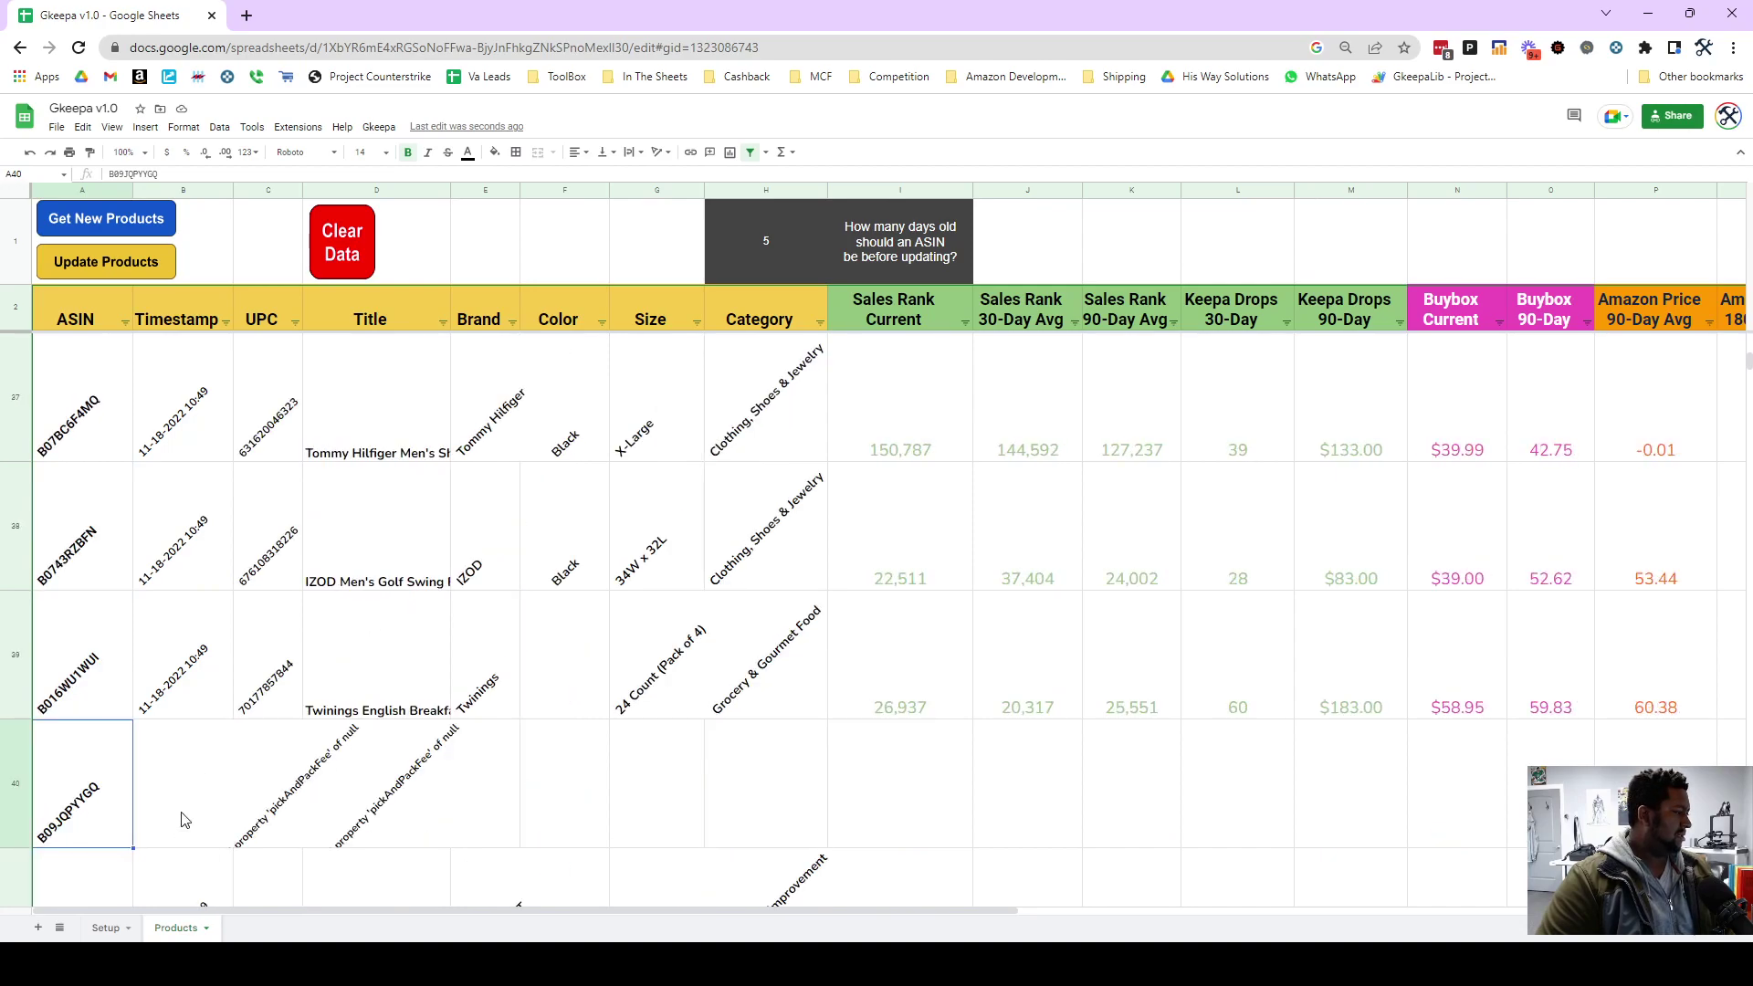
scroll(94, 736, "down", 1)
key("ctrl+c")
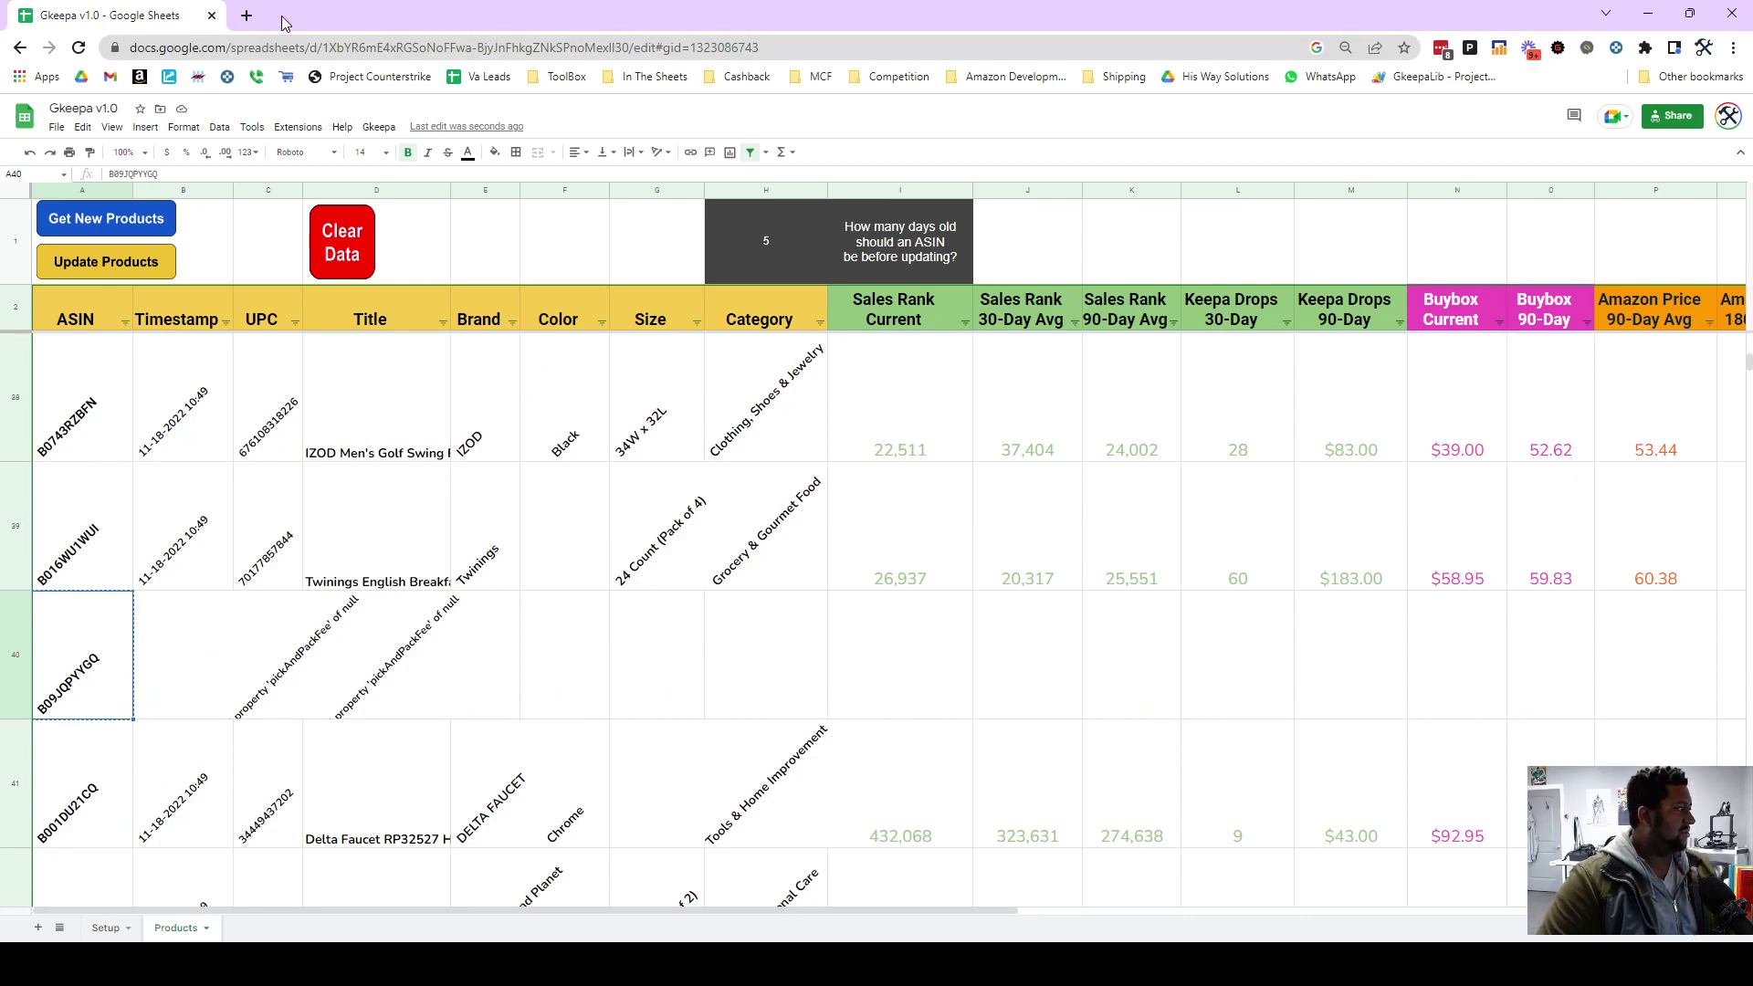
Load amazon.com/dp/B09JQPYYGQ in a new tab, which returns a page-not-found error.
left_click(245, 15)
type("amazon.com")
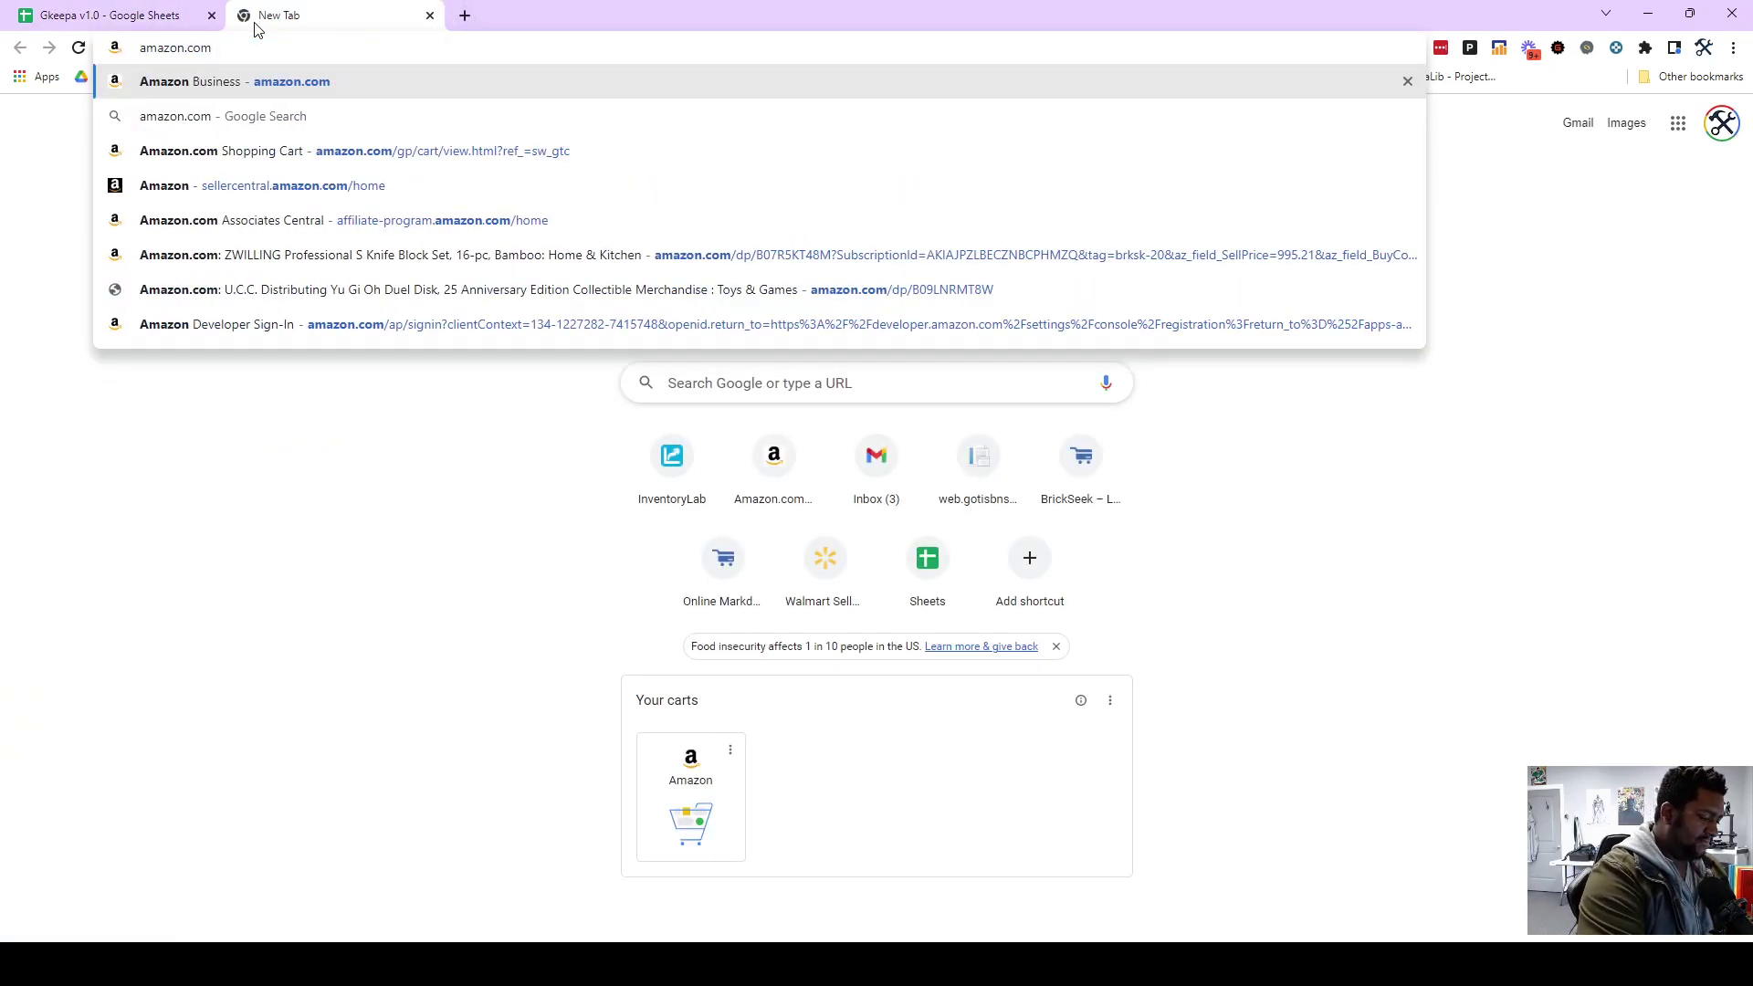
type("/")
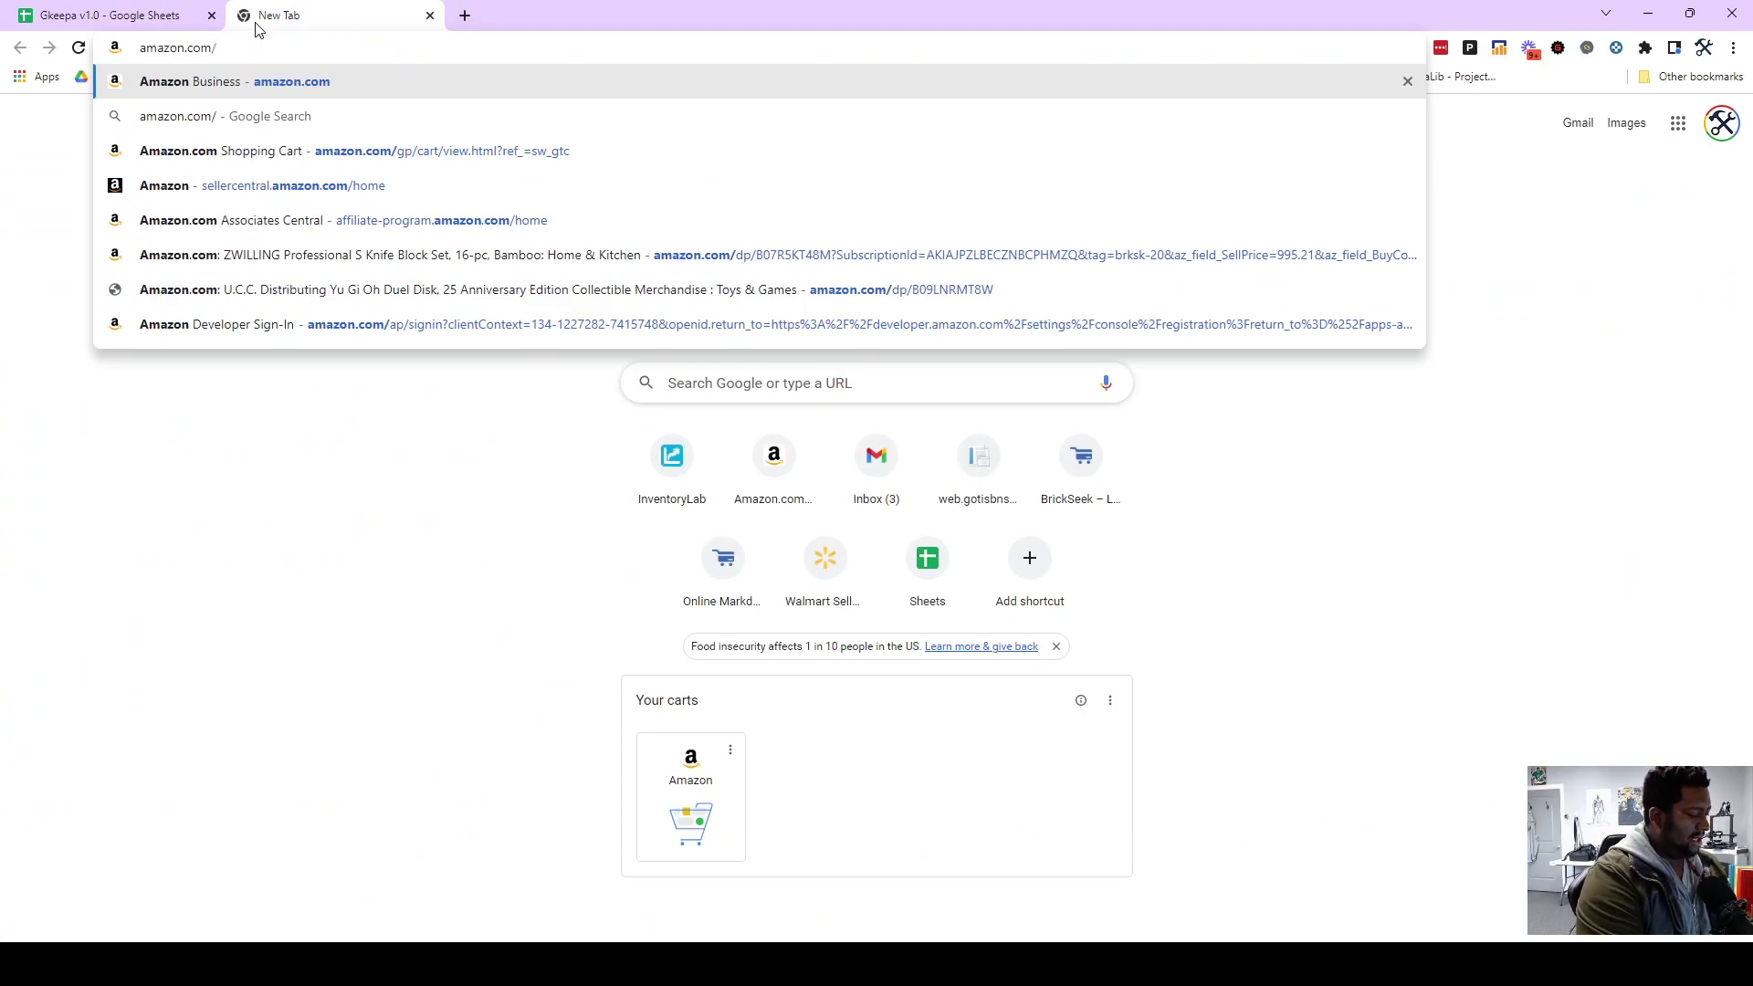
type("dp/")
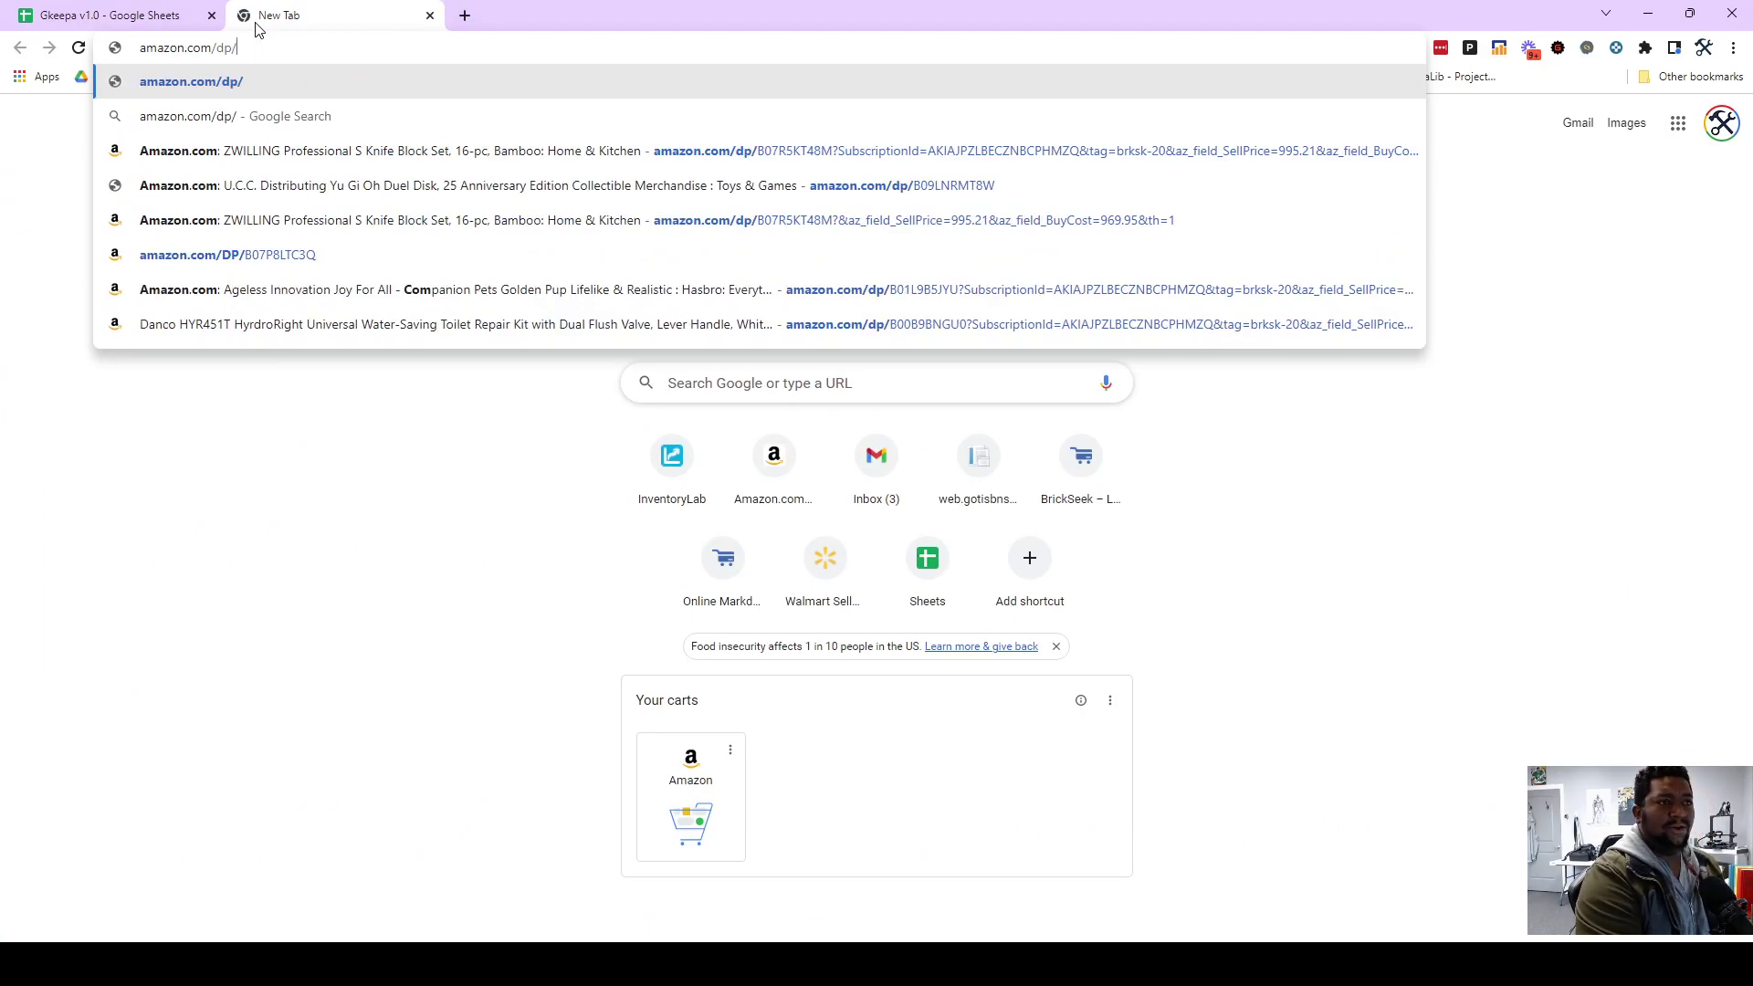
key("ctrl+v")
key("Return")
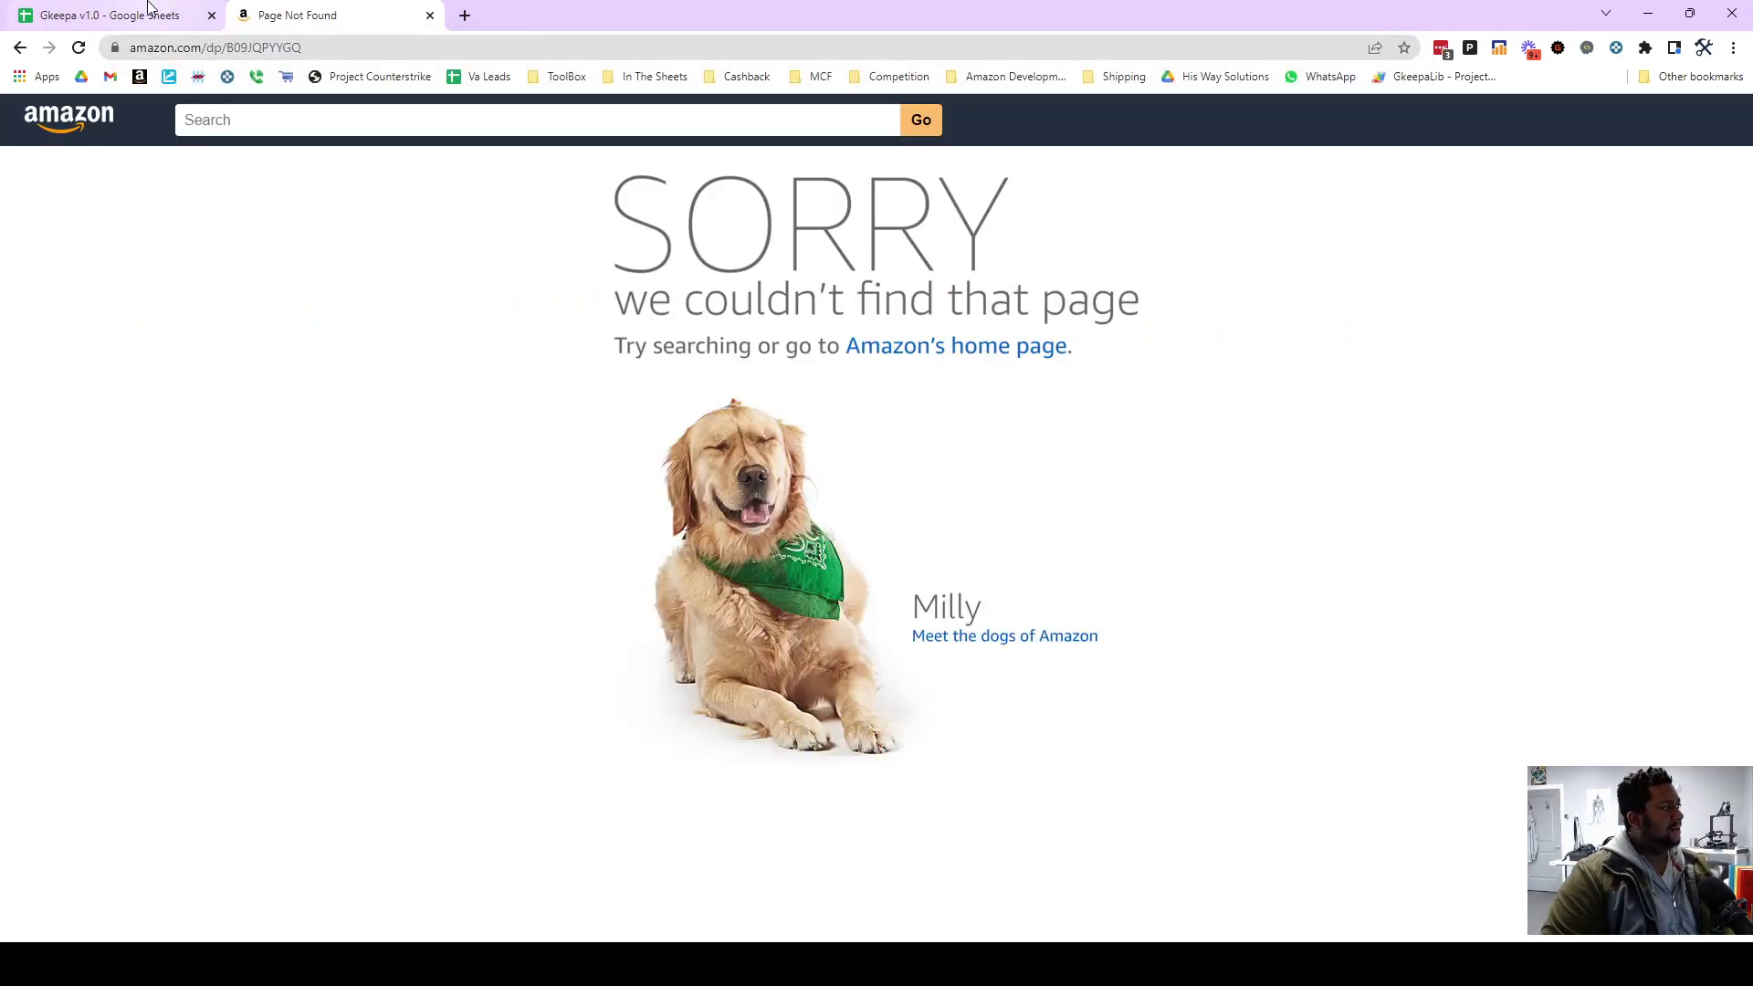
Back in the Gkeepa sheet, inspect the missing-data errors in C40 and D40, then return to the top.
left_click(37, 16)
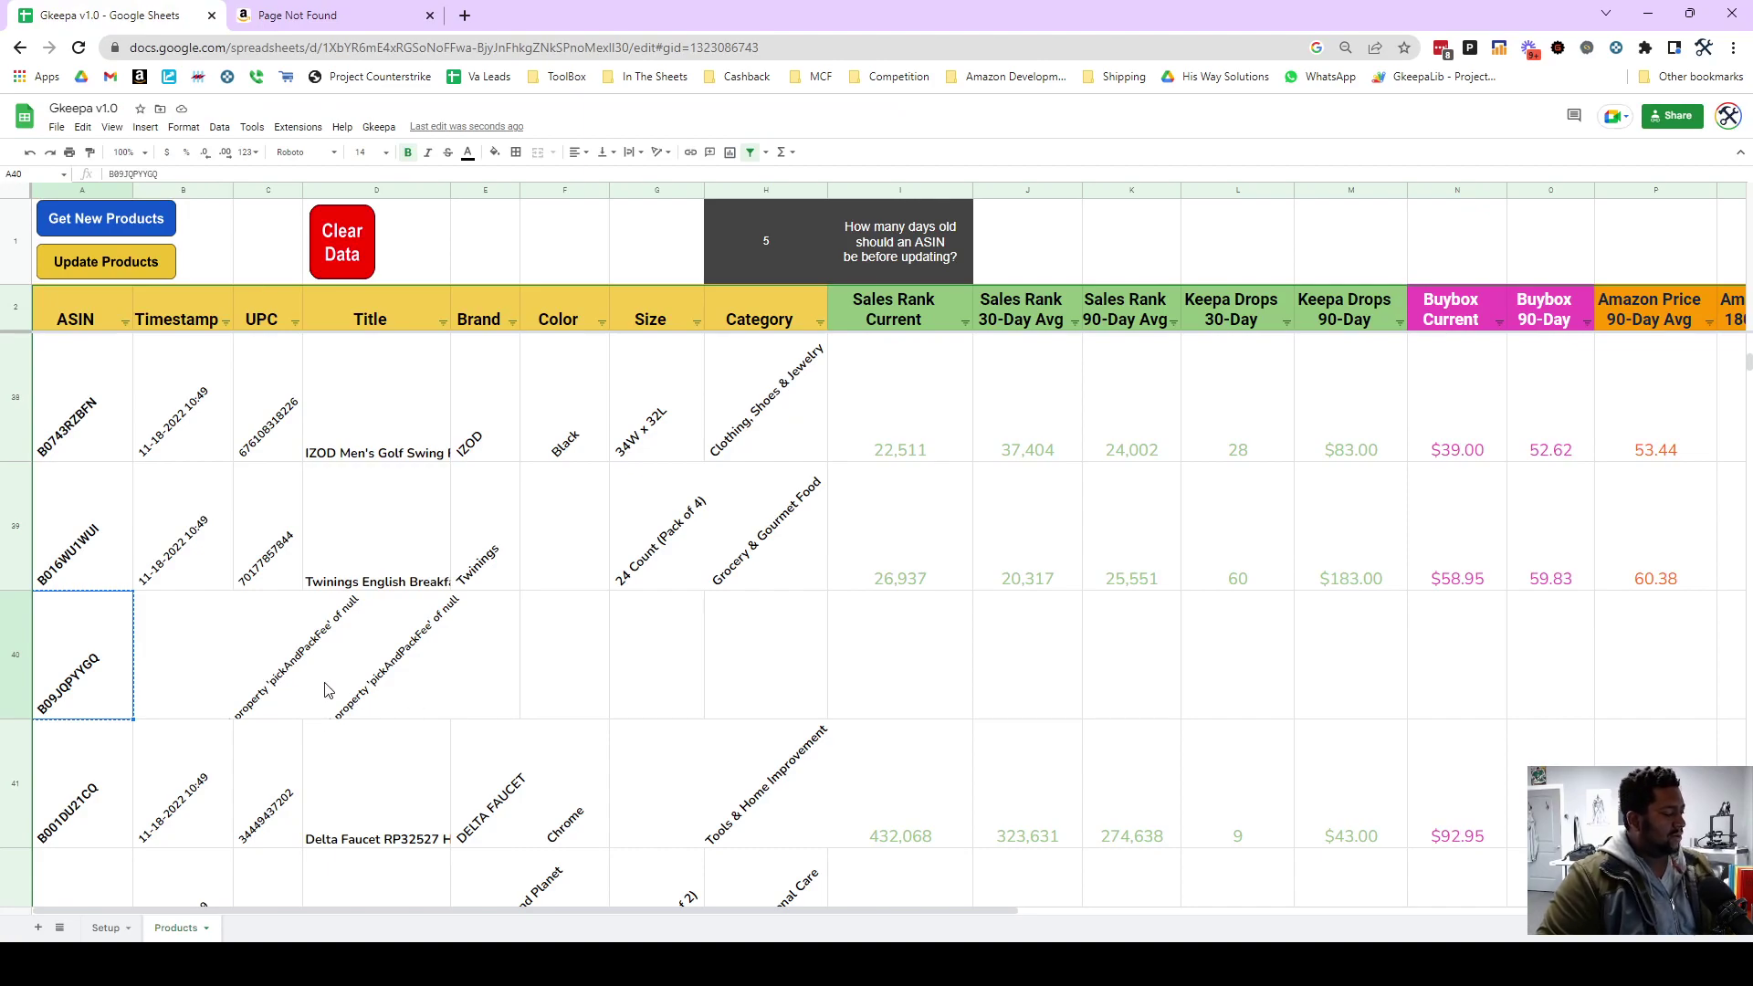
left_click(271, 697)
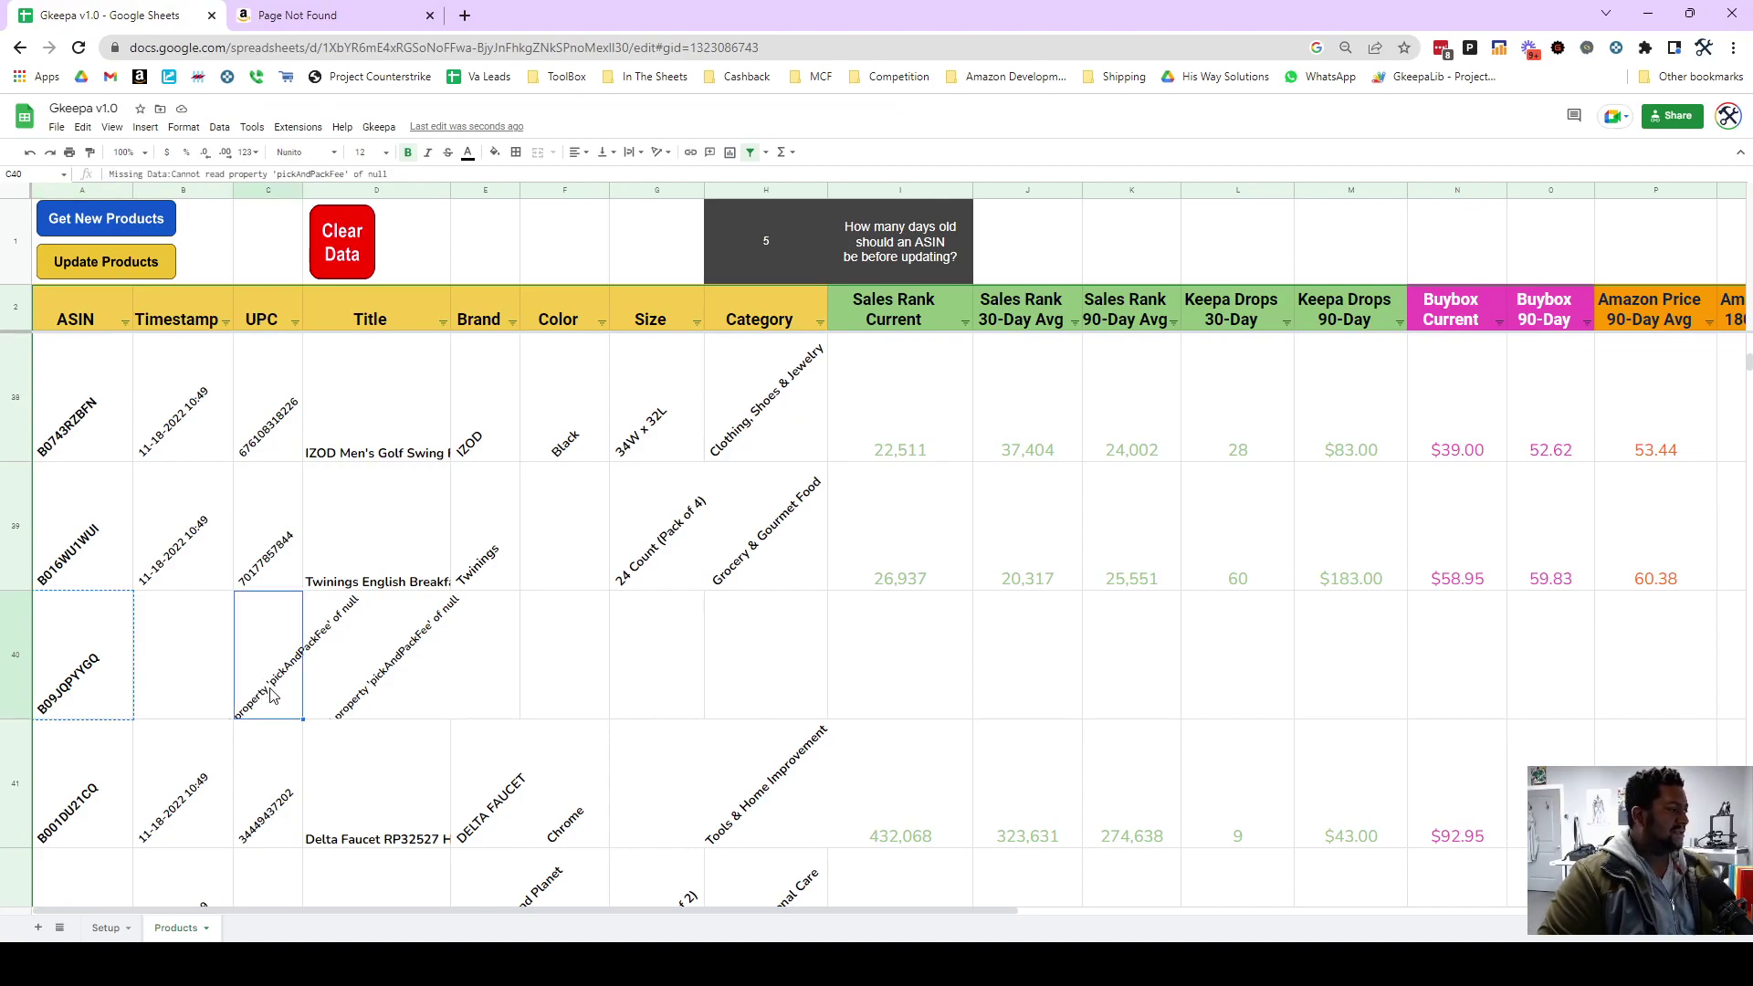
left_click(408, 696)
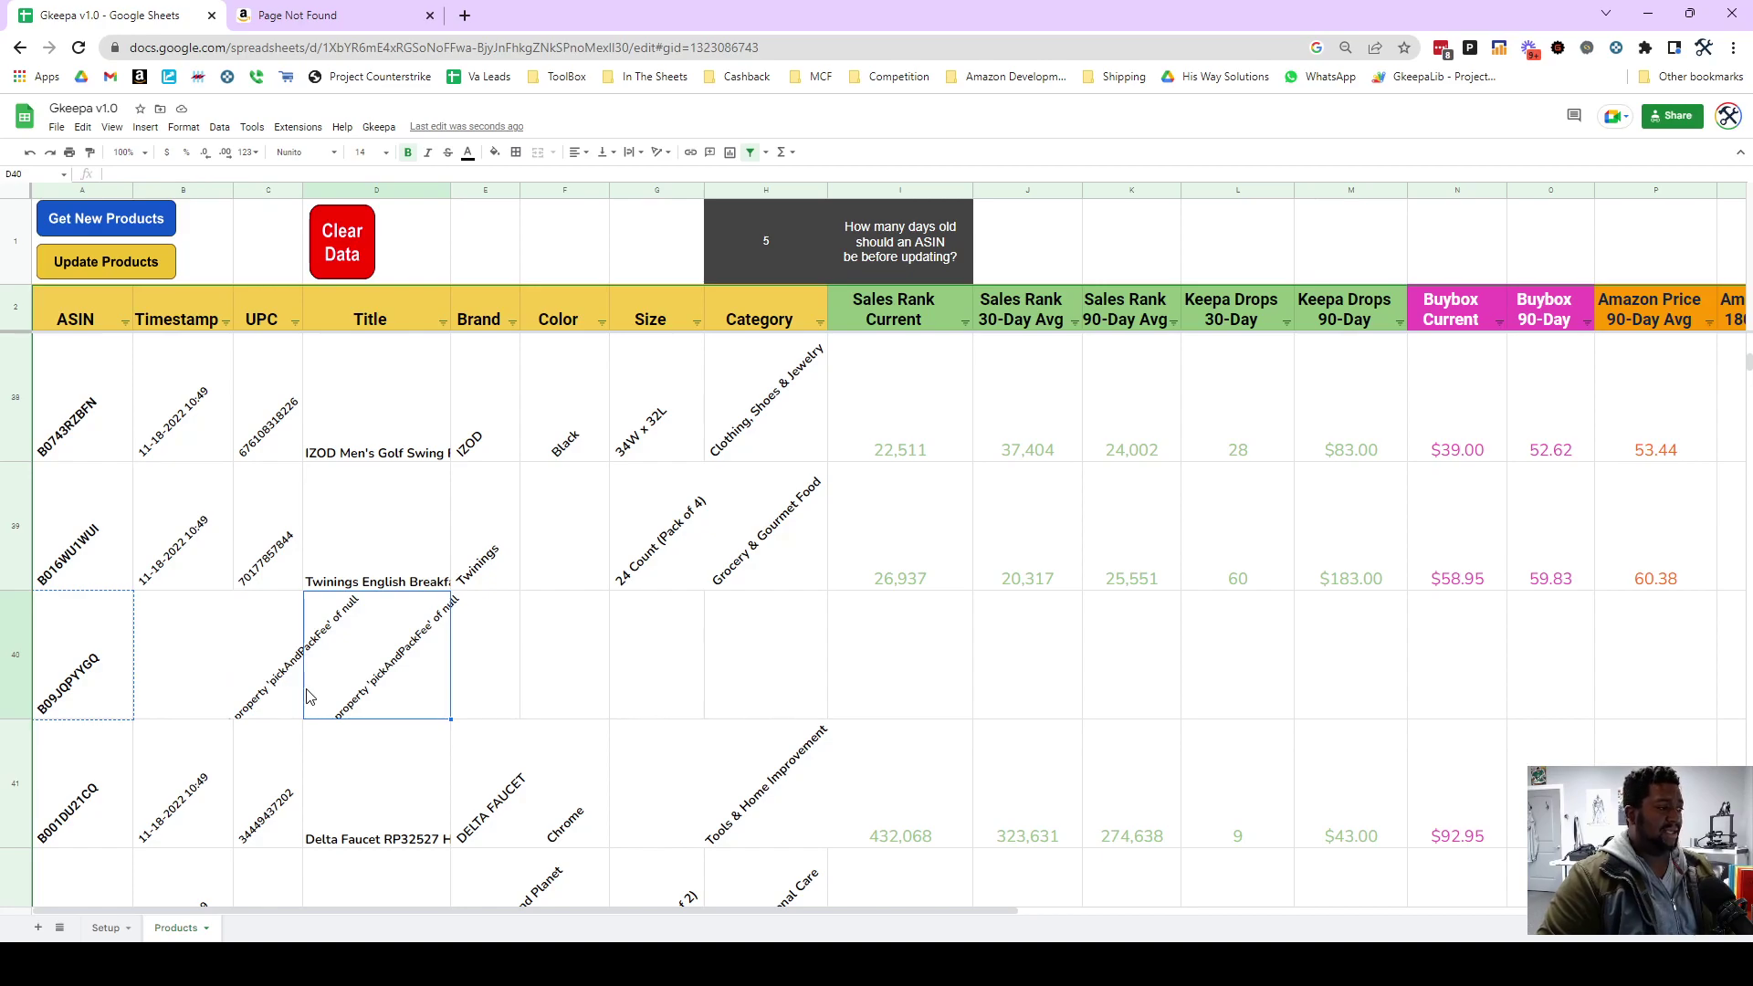
scroll(307, 696, "right", 10)
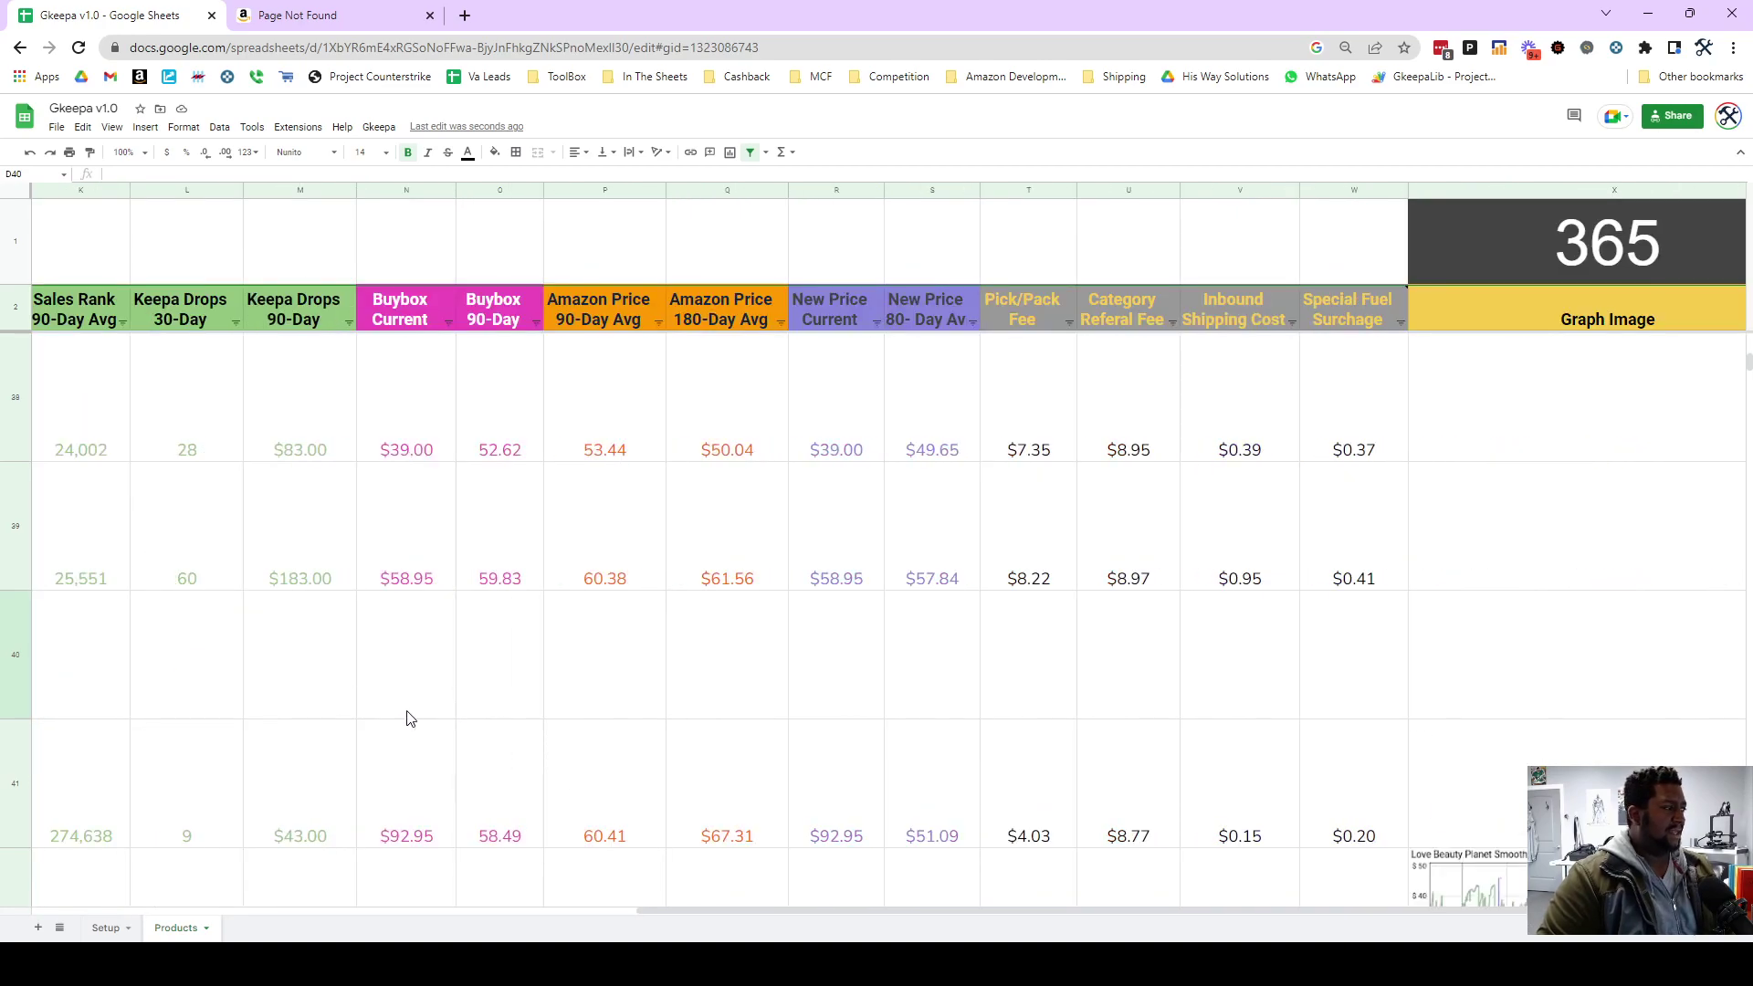
scroll(365, 713, "left", 10)
scroll(301, 712, "up", 5)
scroll(302, 712, "up", 12)
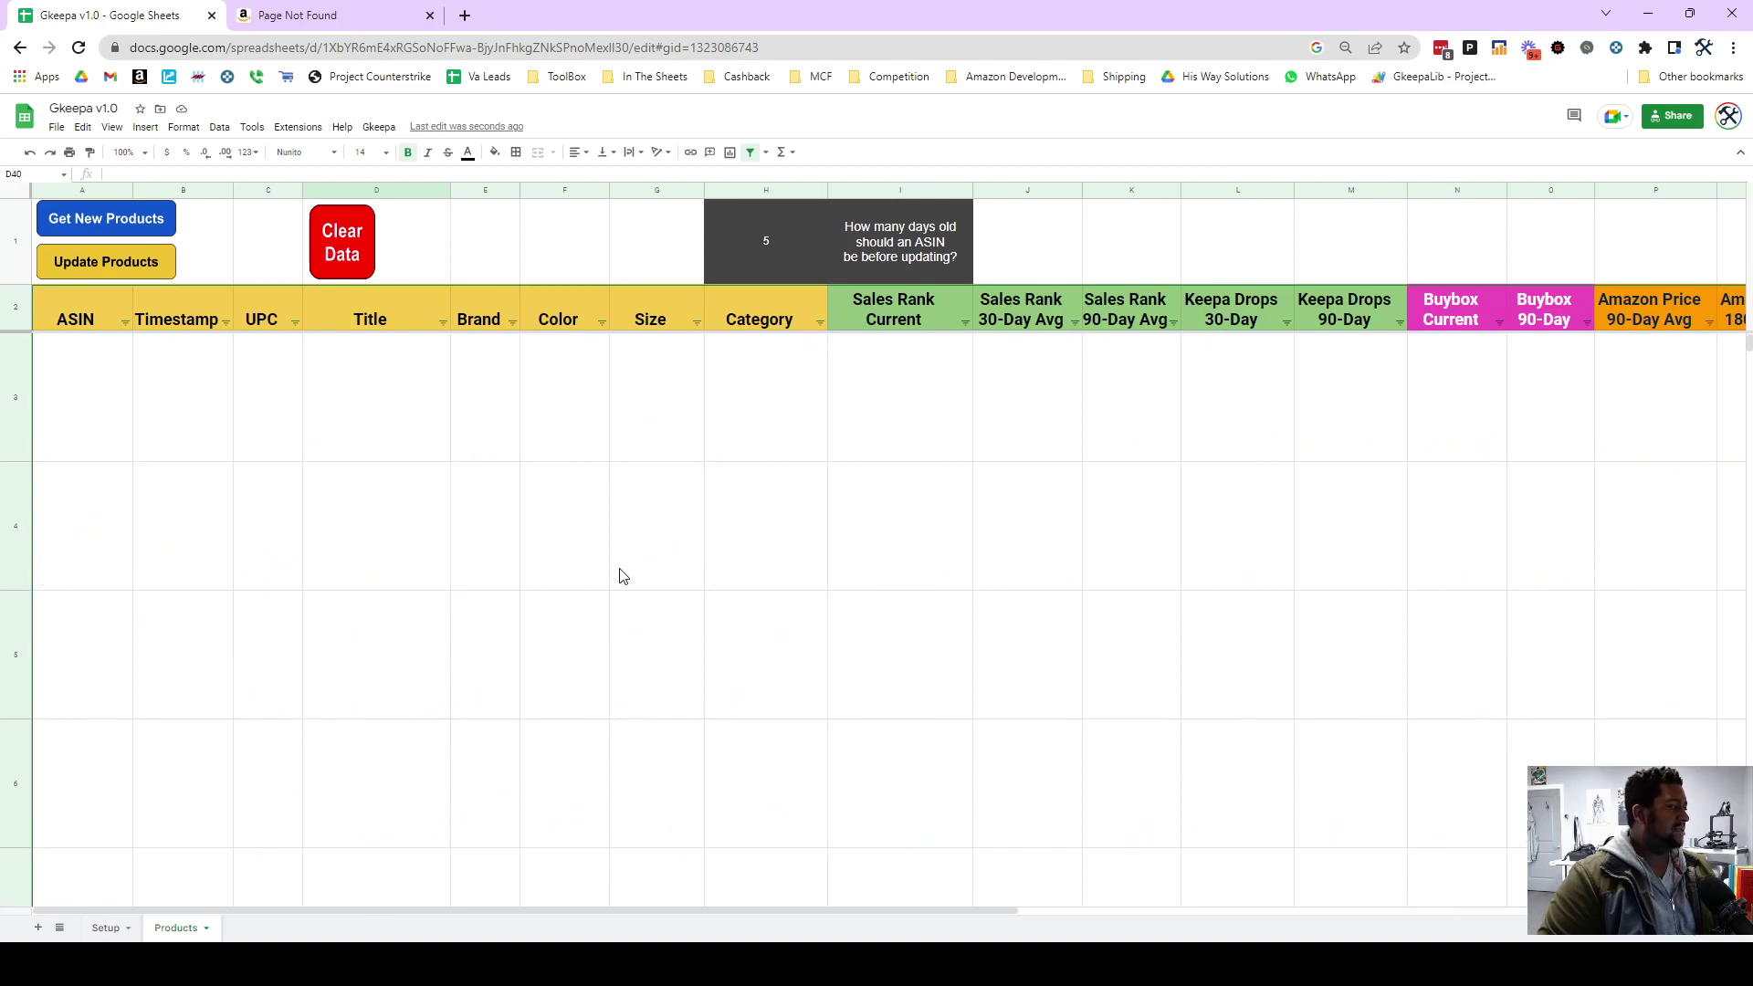
scroll(607, 592, "down", 3)
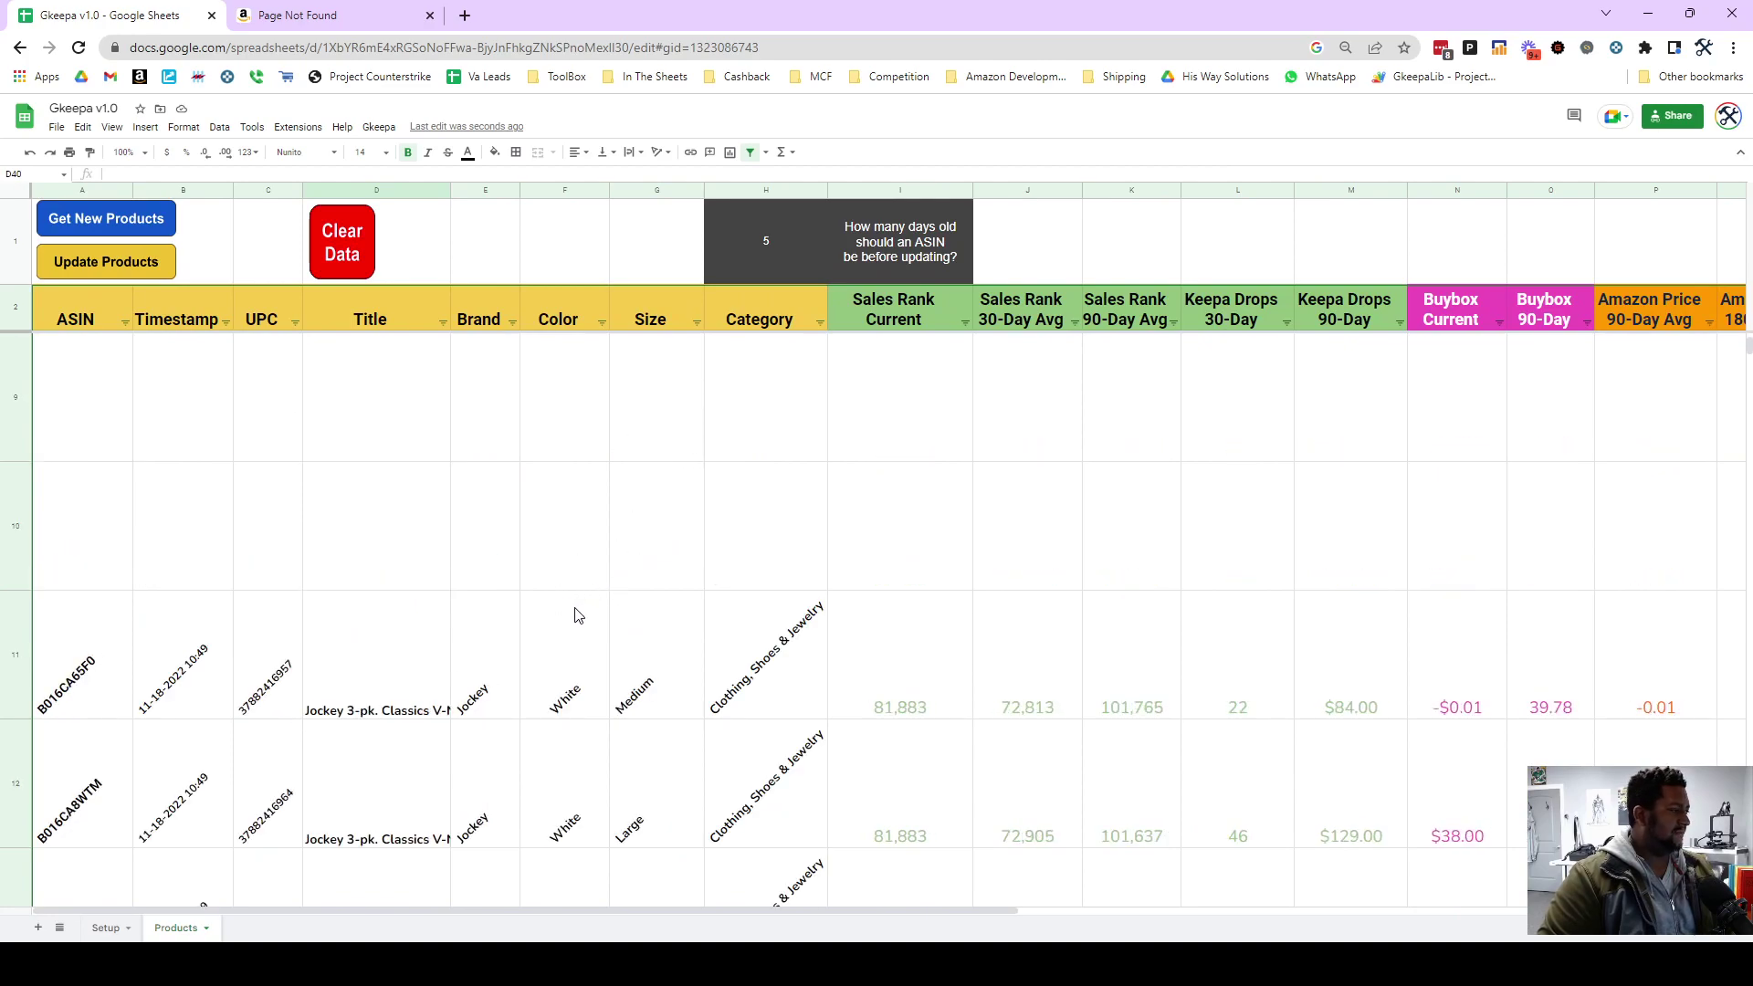
scroll(577, 616, "up", 3)
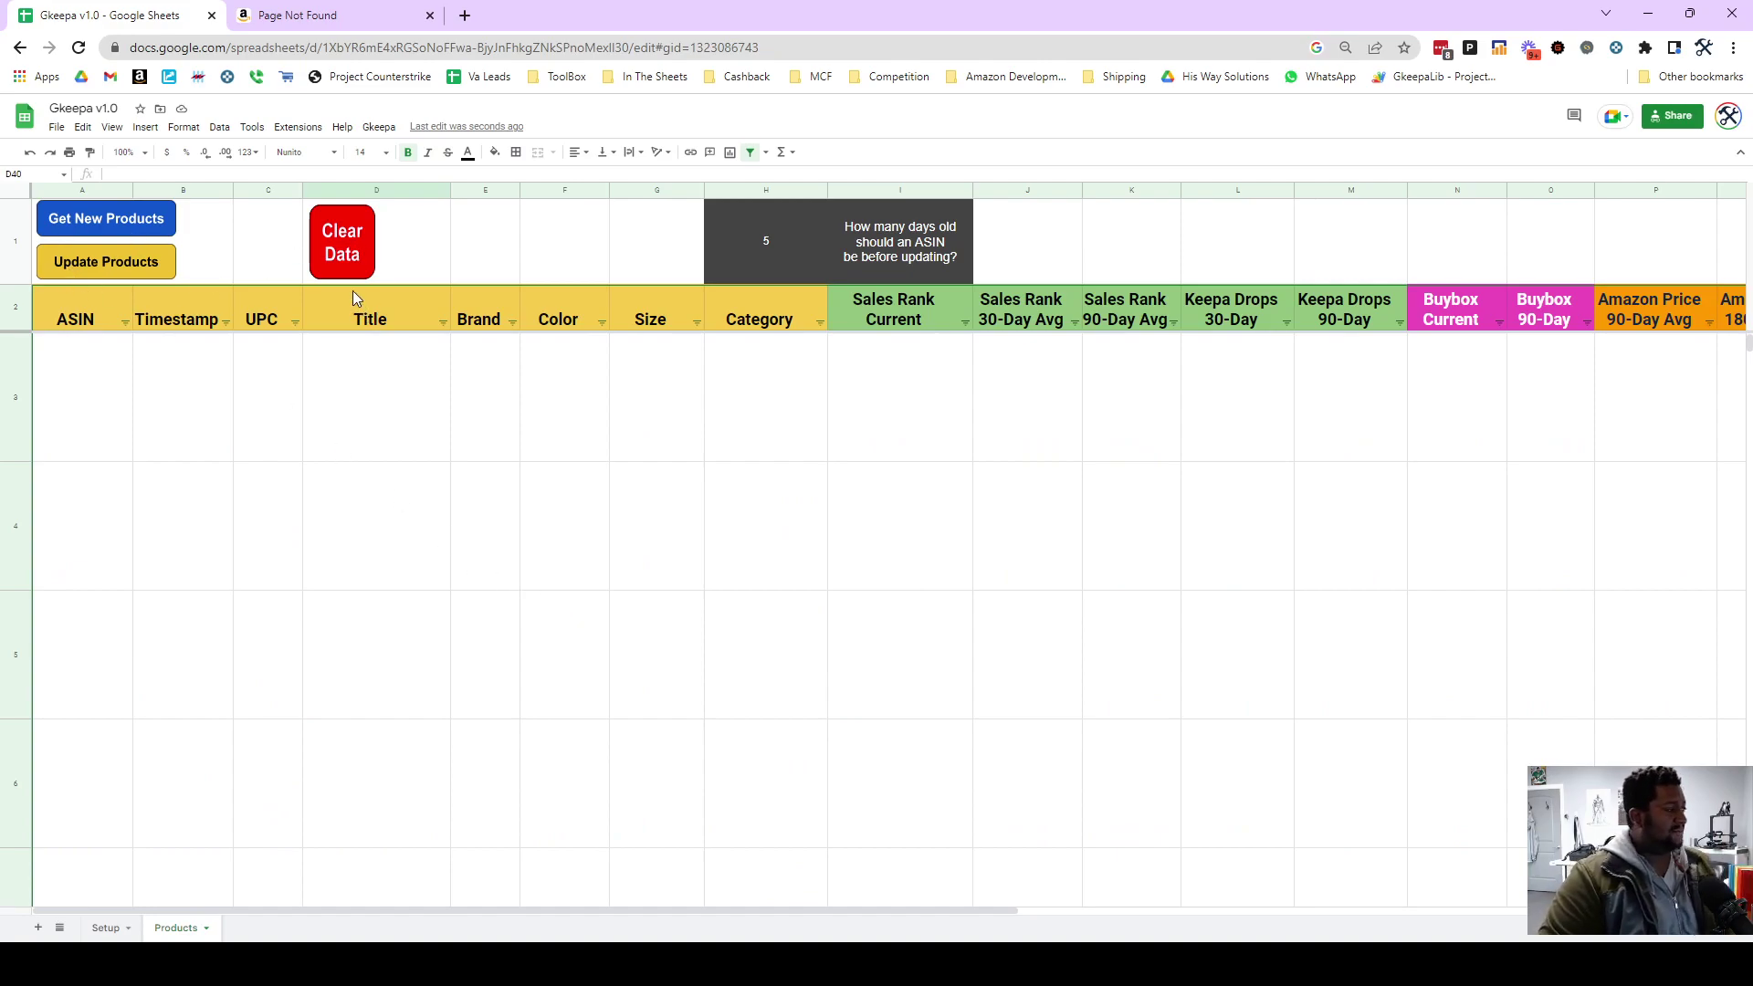
Clear all product data, then paste the full ASIN list into column A from A3.
left_click(328, 242)
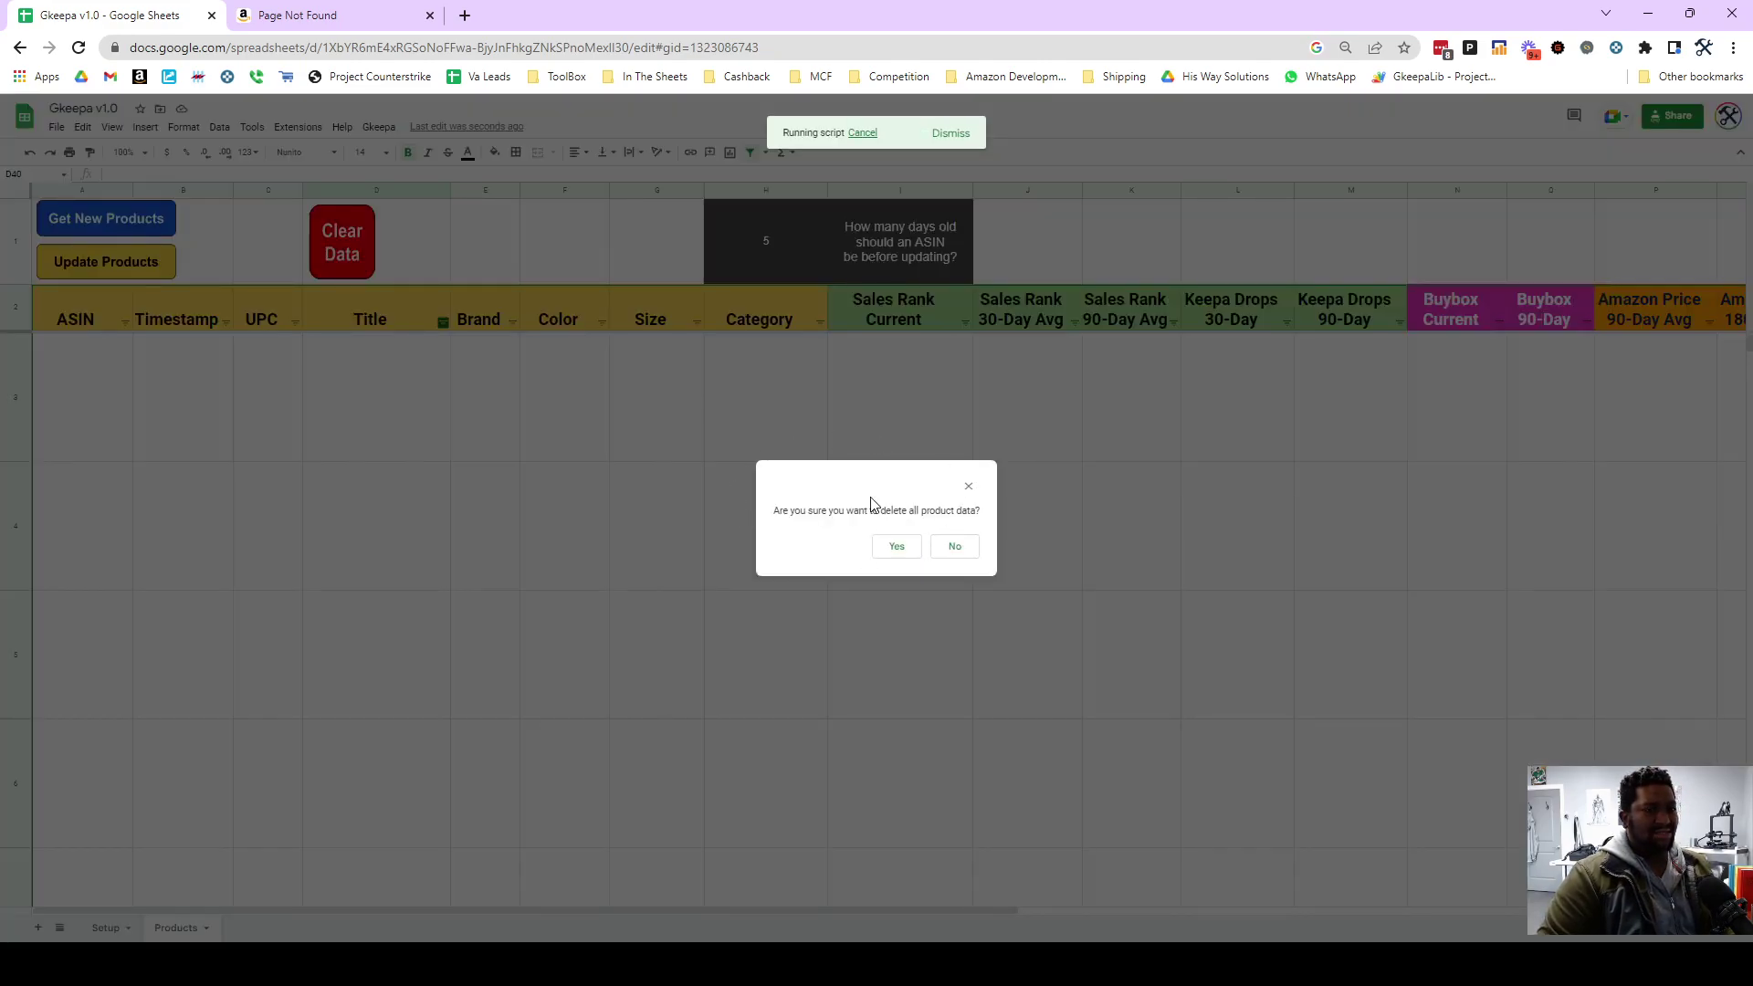
left_click(896, 547)
left_click(102, 414)
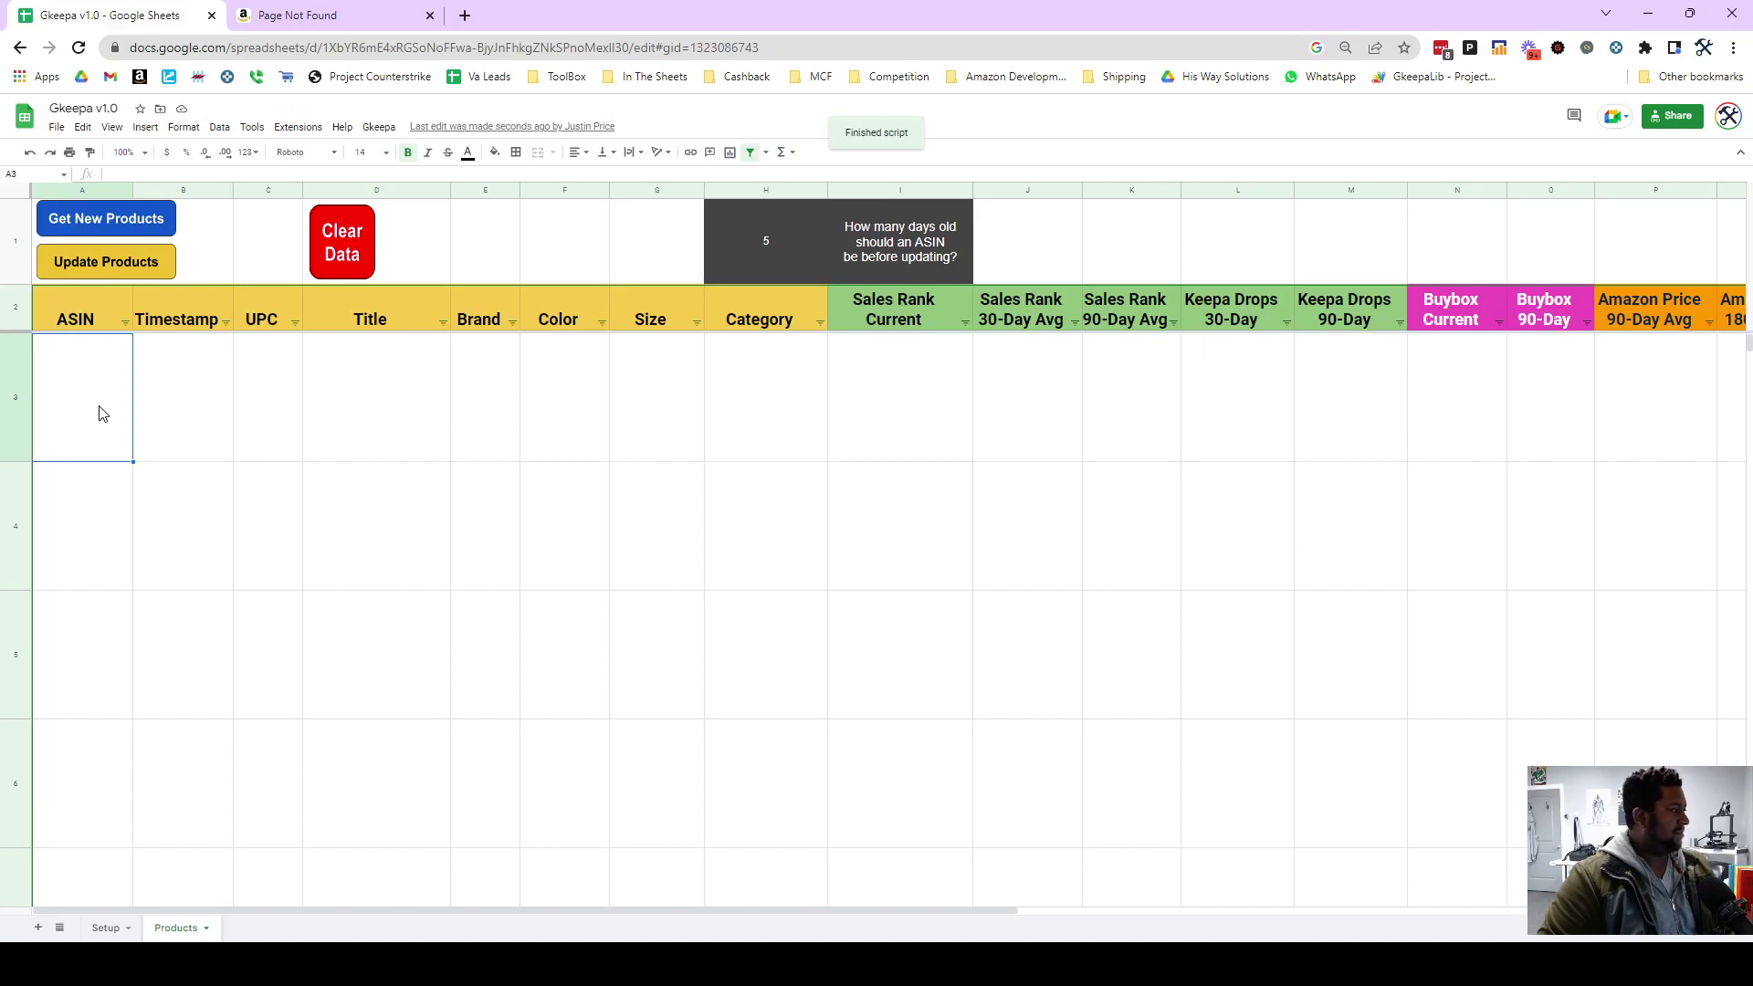
type("B09JQPYYGQ")
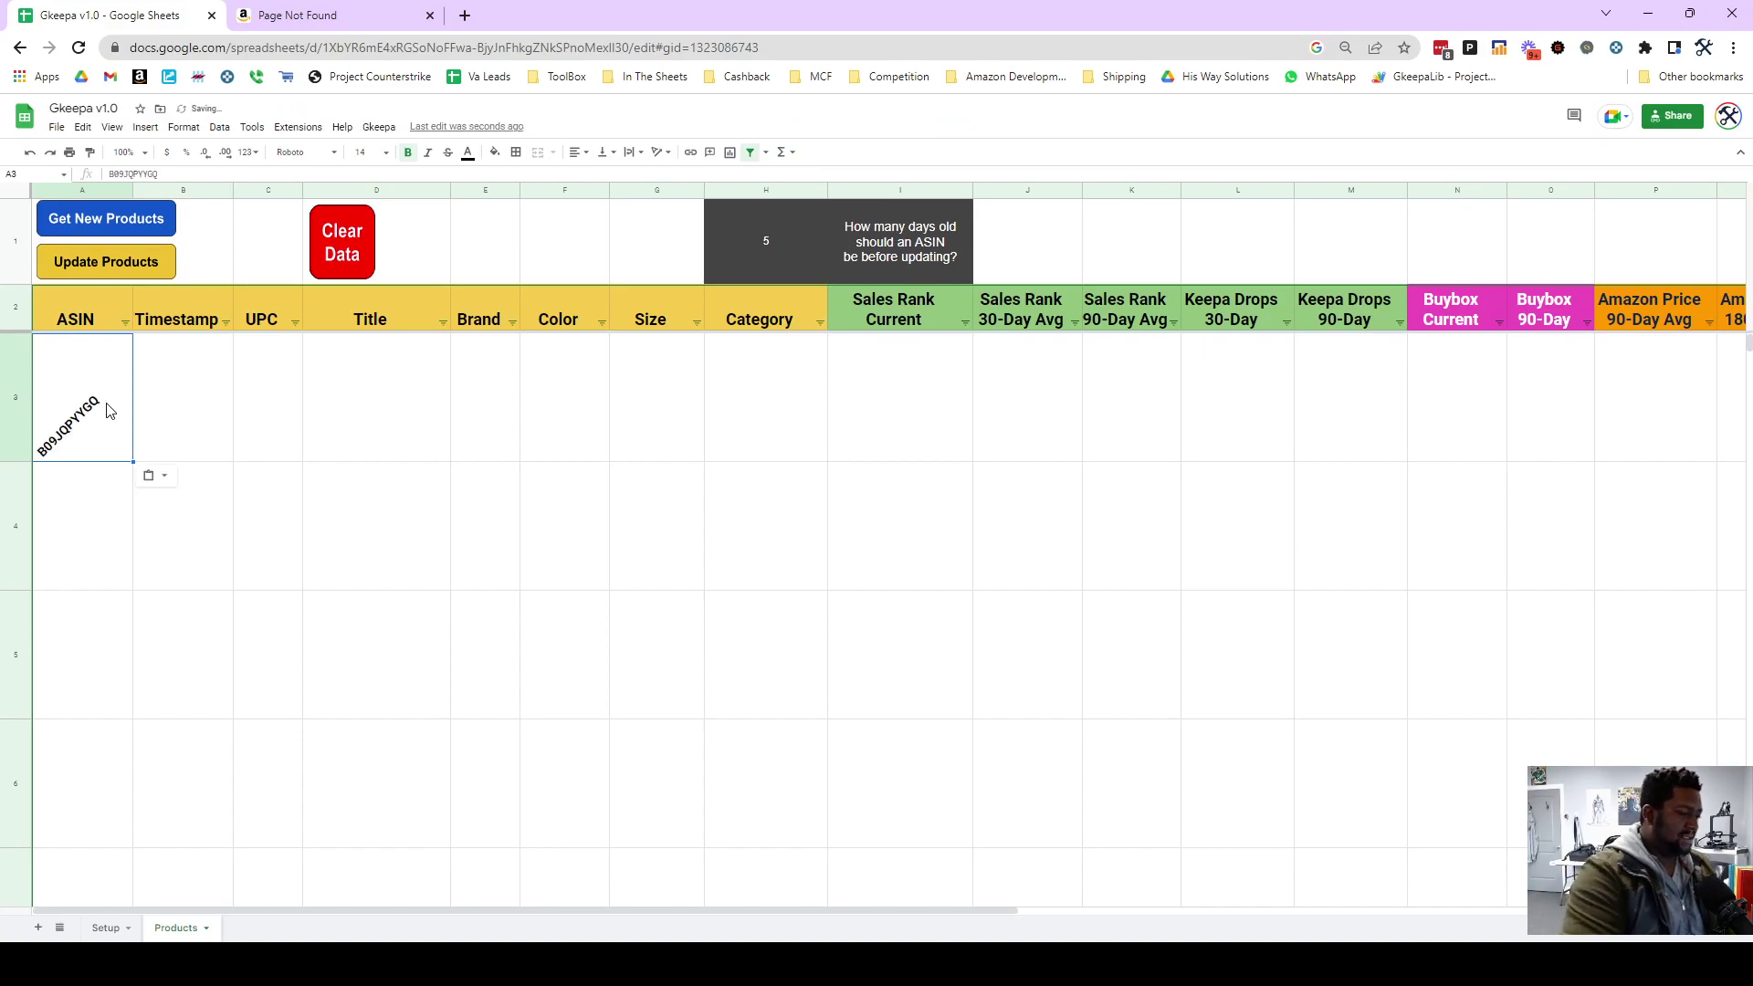
key("Delete")
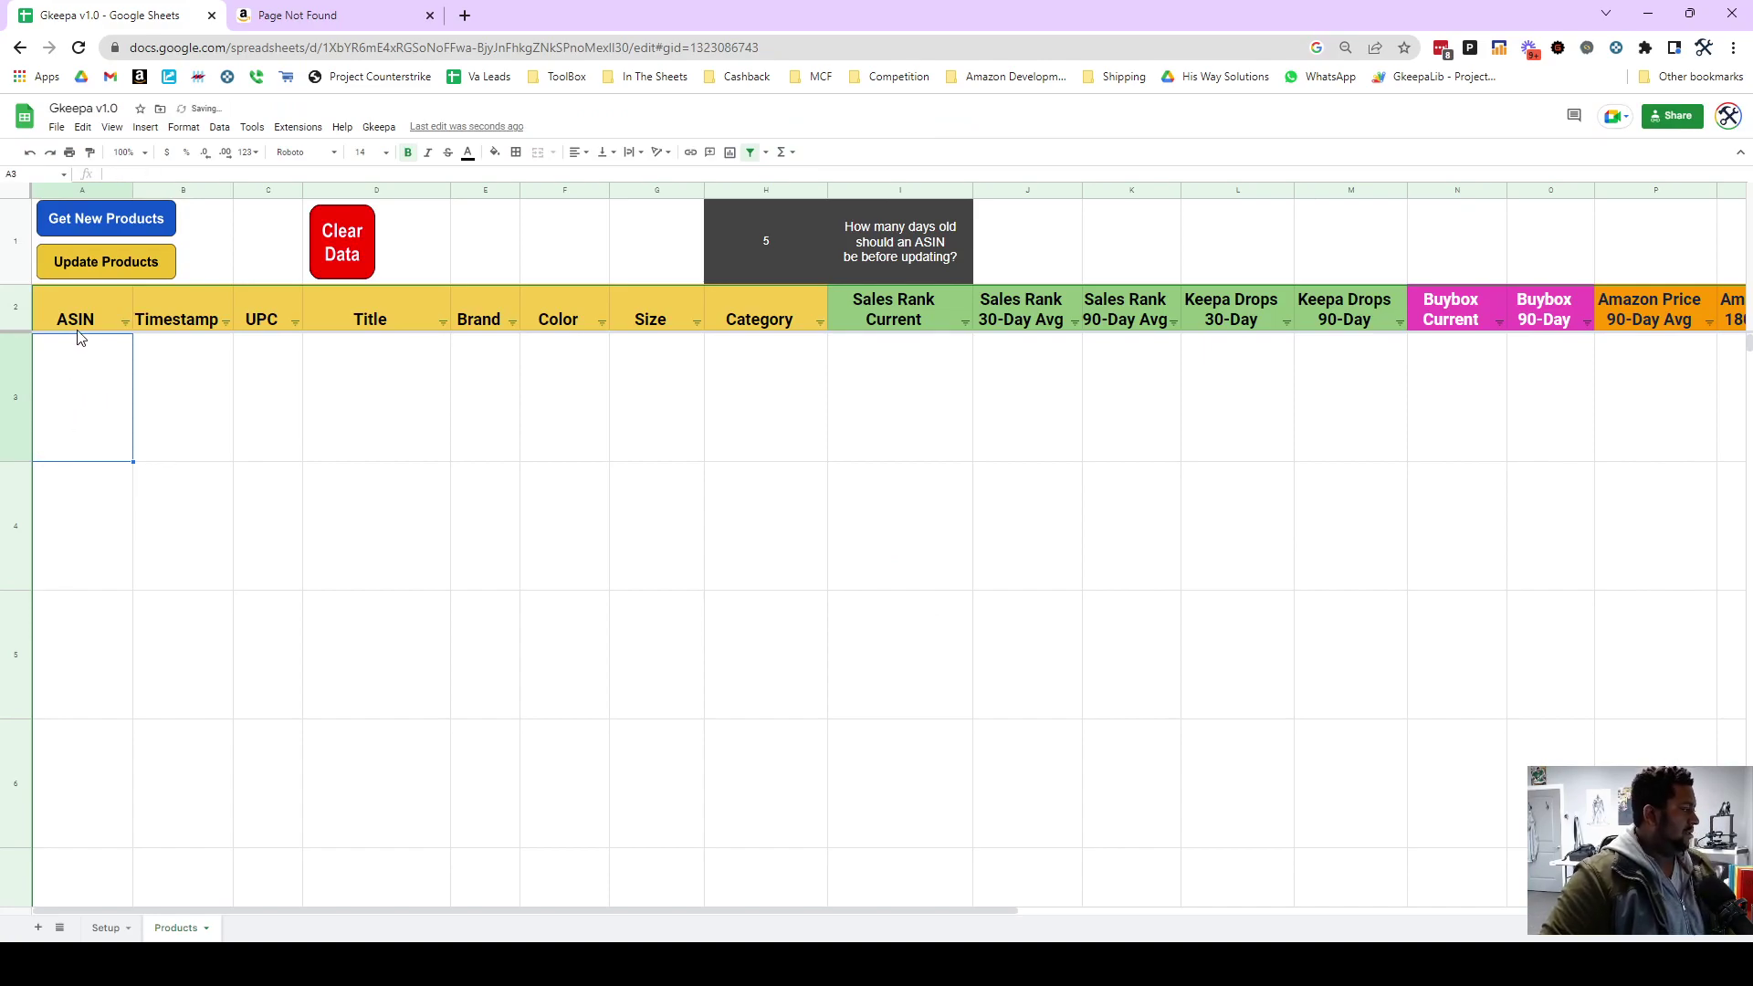
key("ctrl+v")
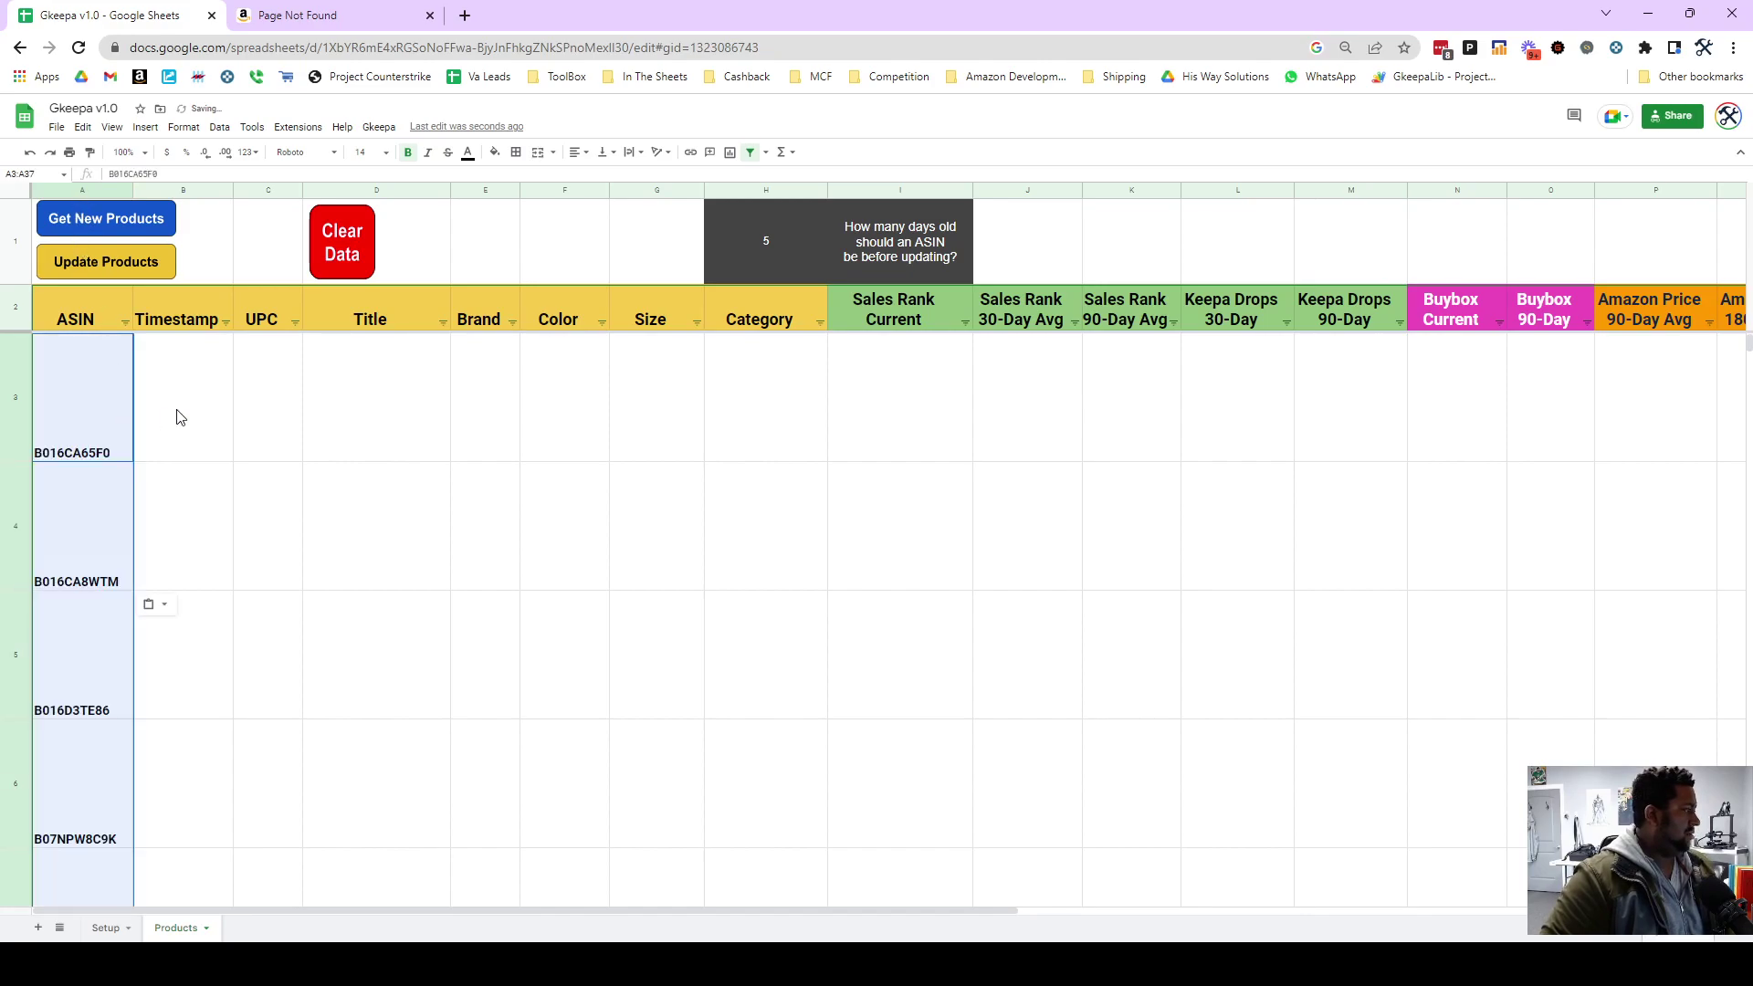
left_click(196, 411)
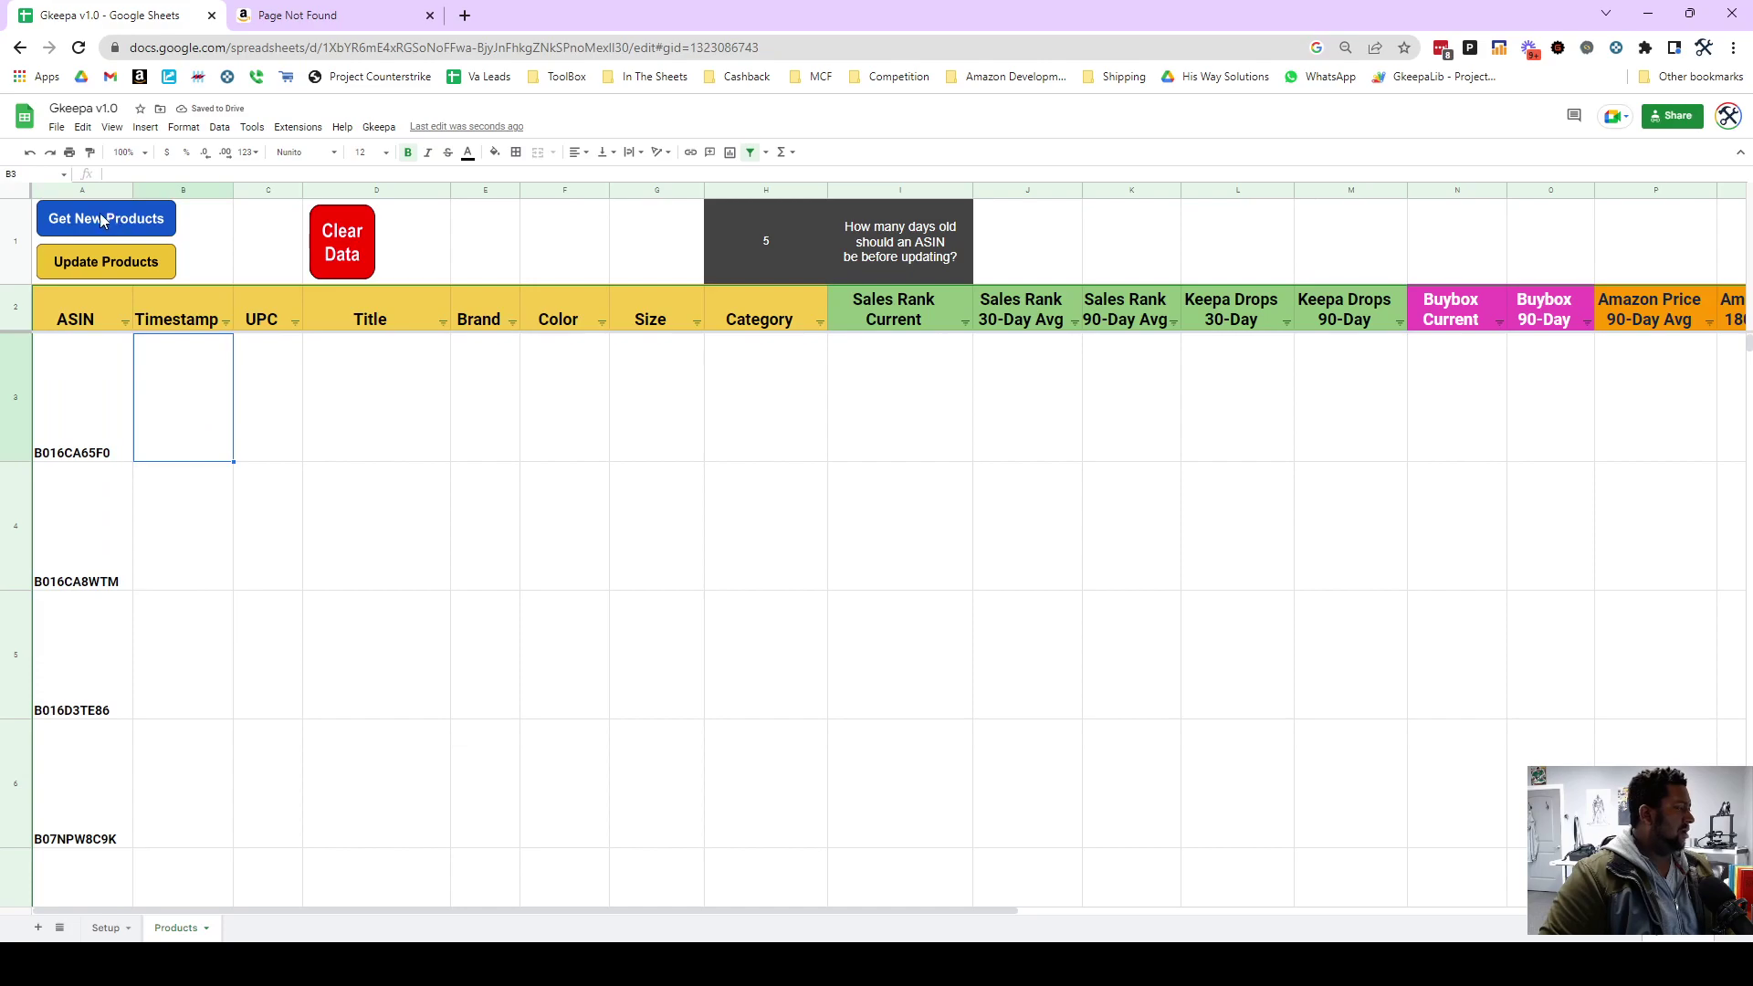
Run Get New Products to refill the ASIN rows, checking the 5-day threshold in H1.
left_click(73, 223)
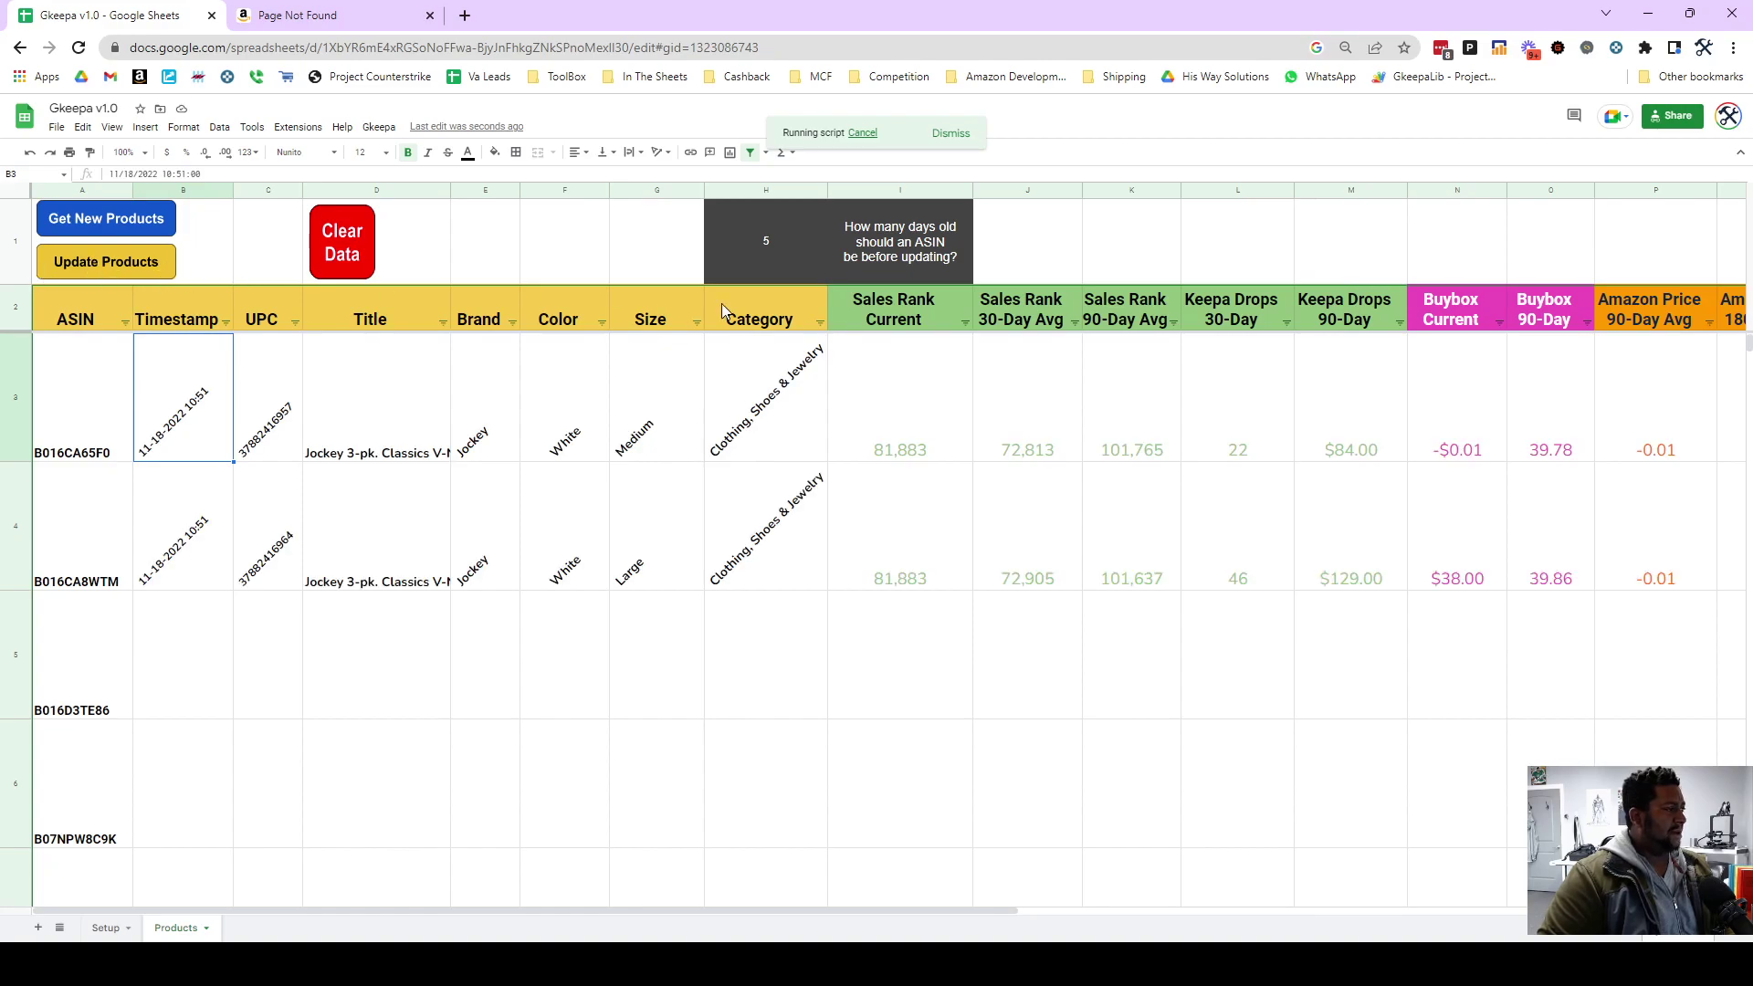
left_click(778, 257)
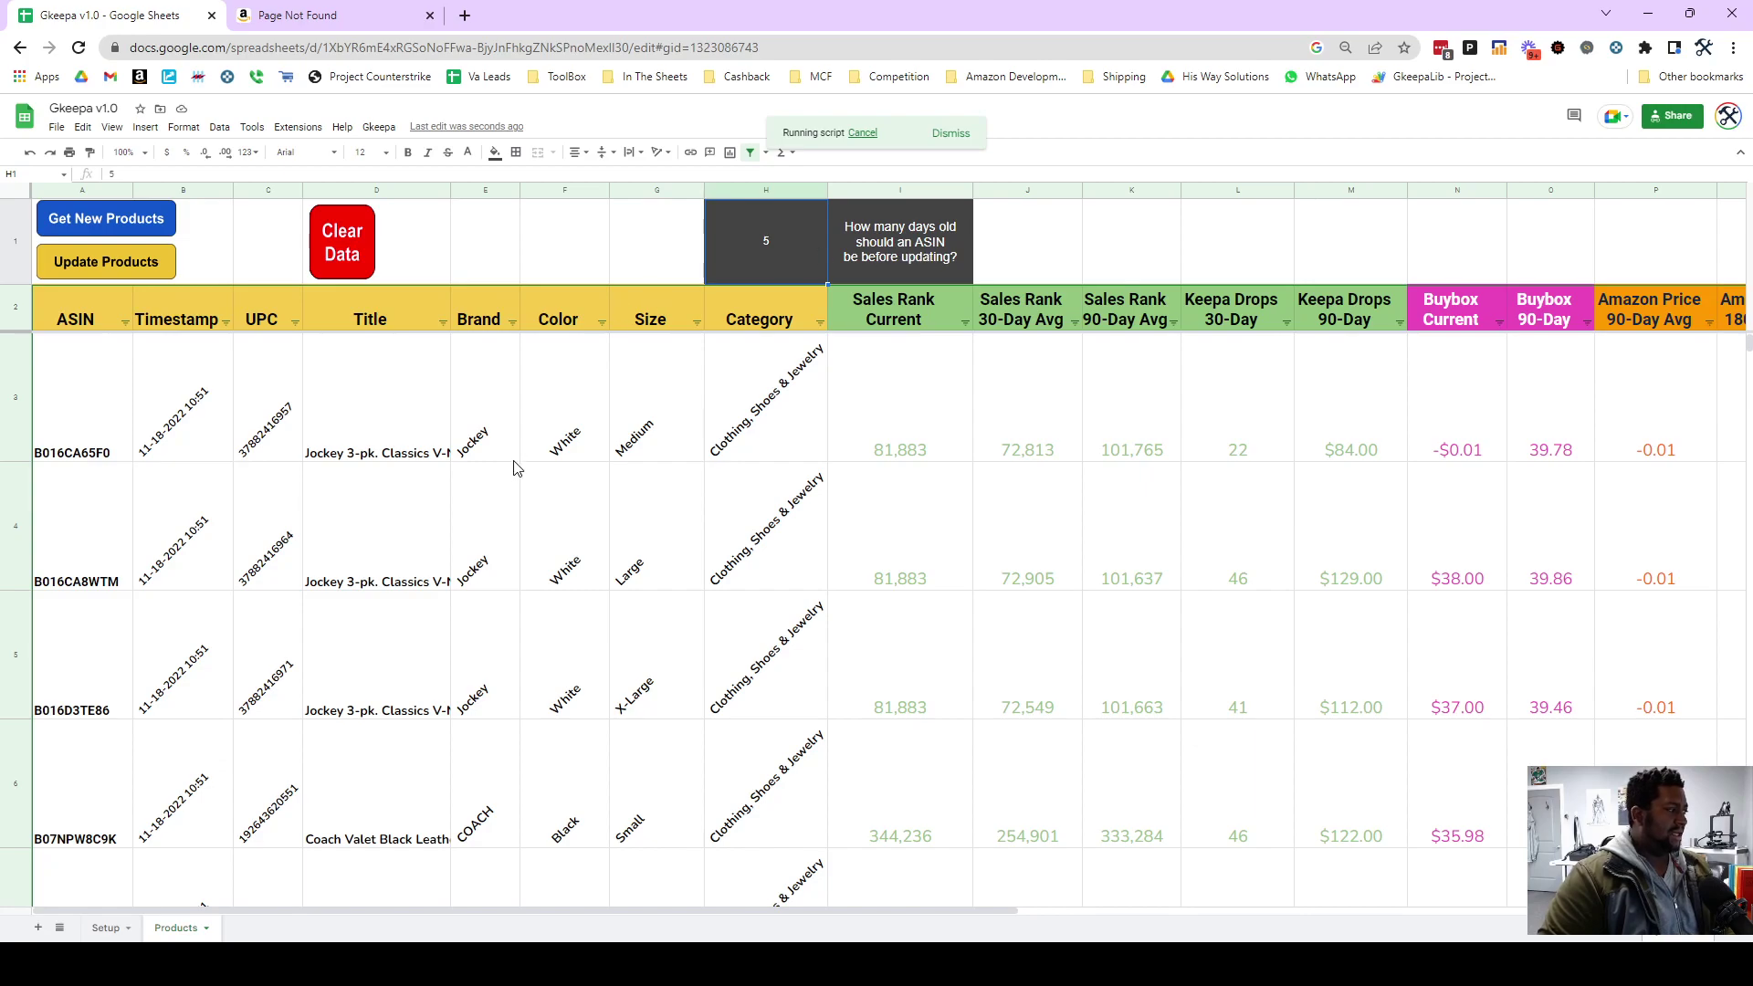
Backdate cell B3's timestamp to 2022-11-06 so the first row exceeds the 5-day threshold.
double_click(154, 430)
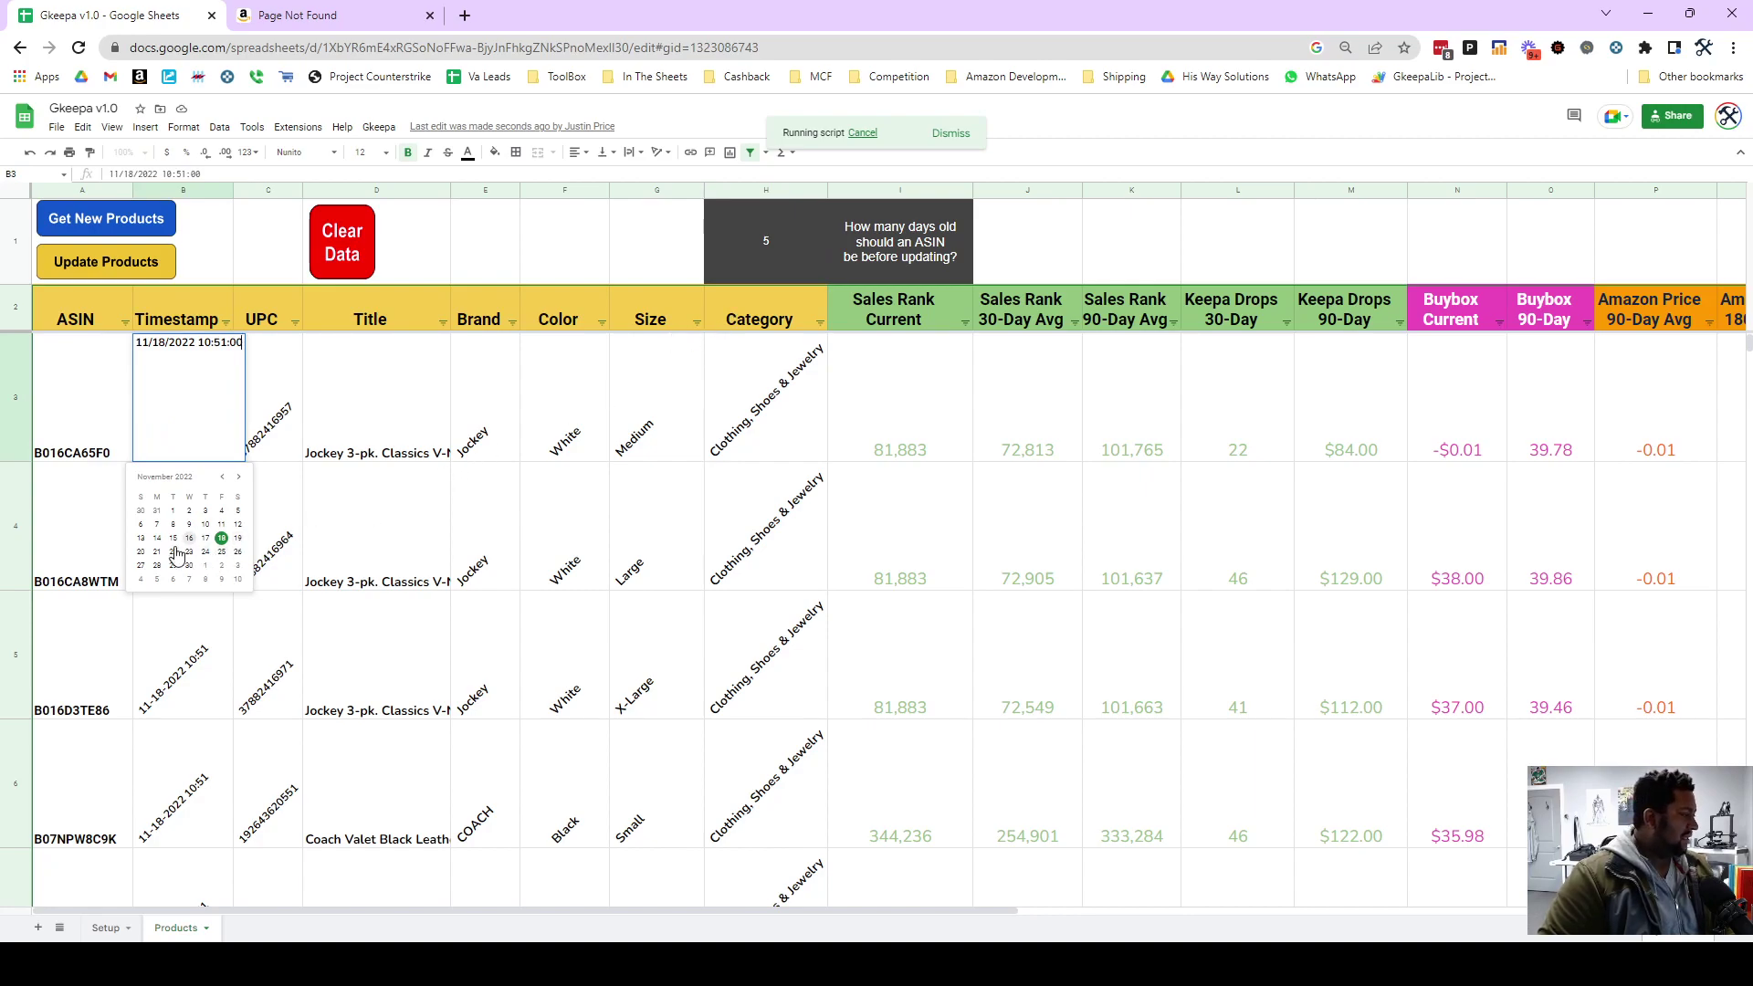
left_click(141, 526)
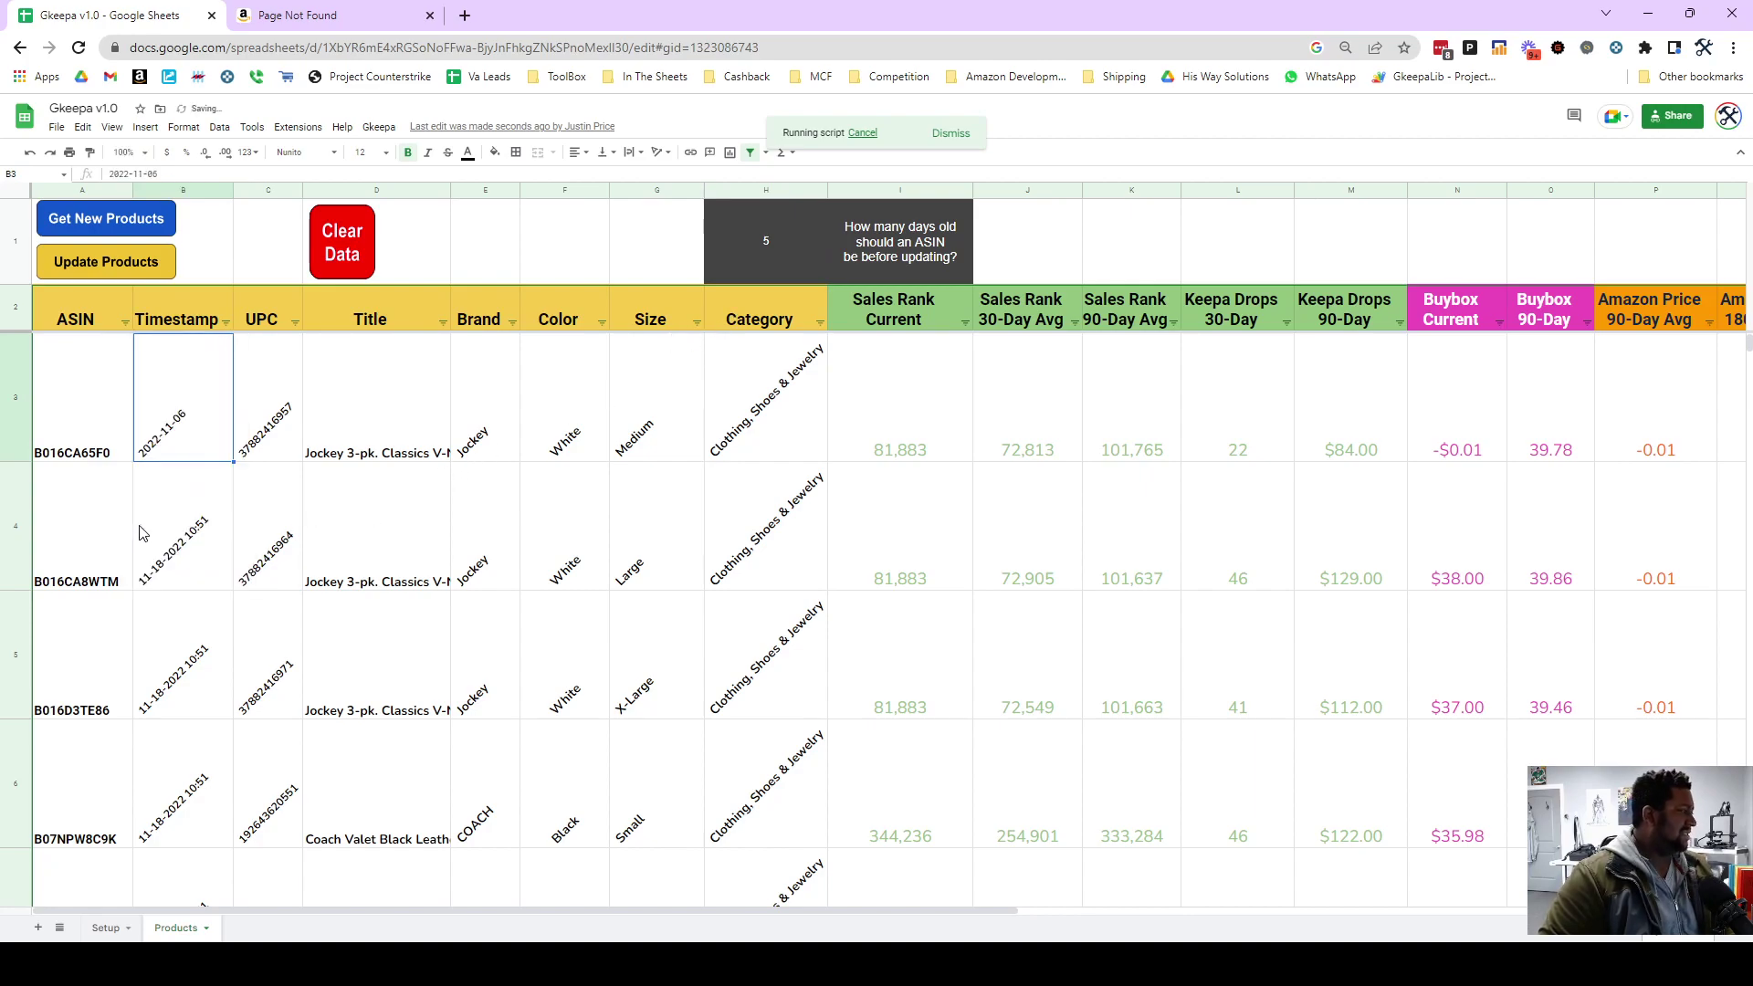
left_click(202, 568)
scroll(460, 639, "down", 4)
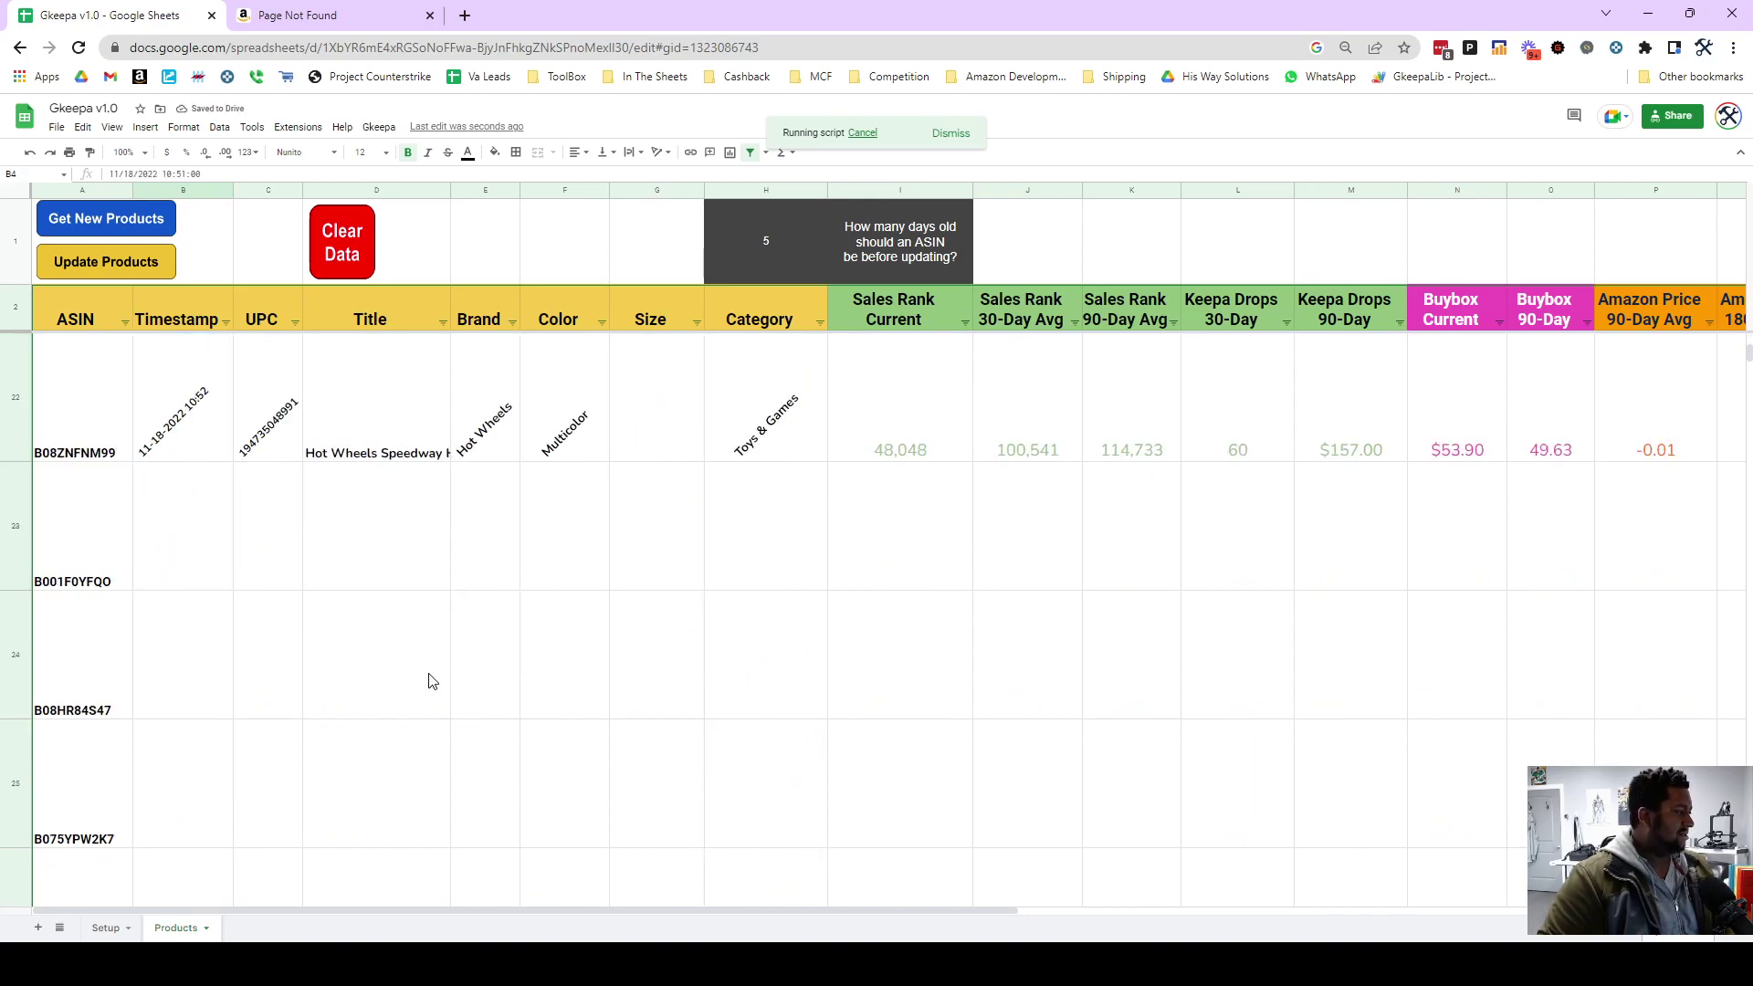
scroll(422, 674, "up", 4)
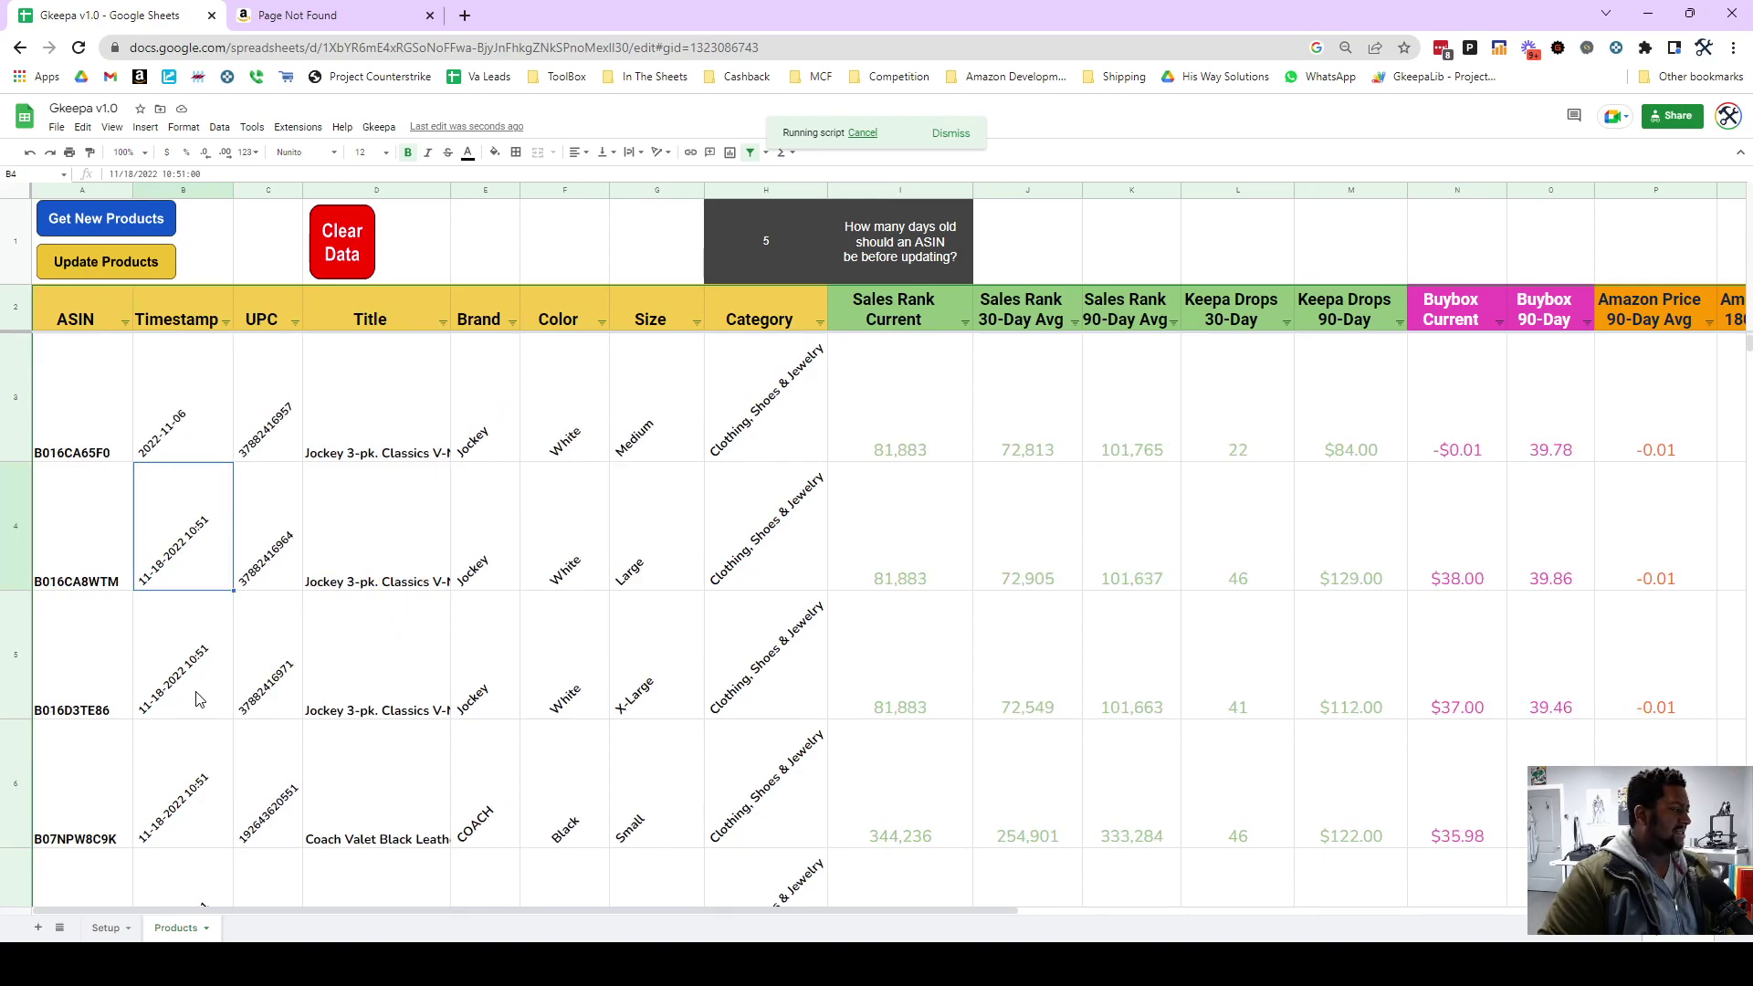
Set the H1 threshold 5 to font size 36, then run Update Products to refresh B3.
left_click(774, 249)
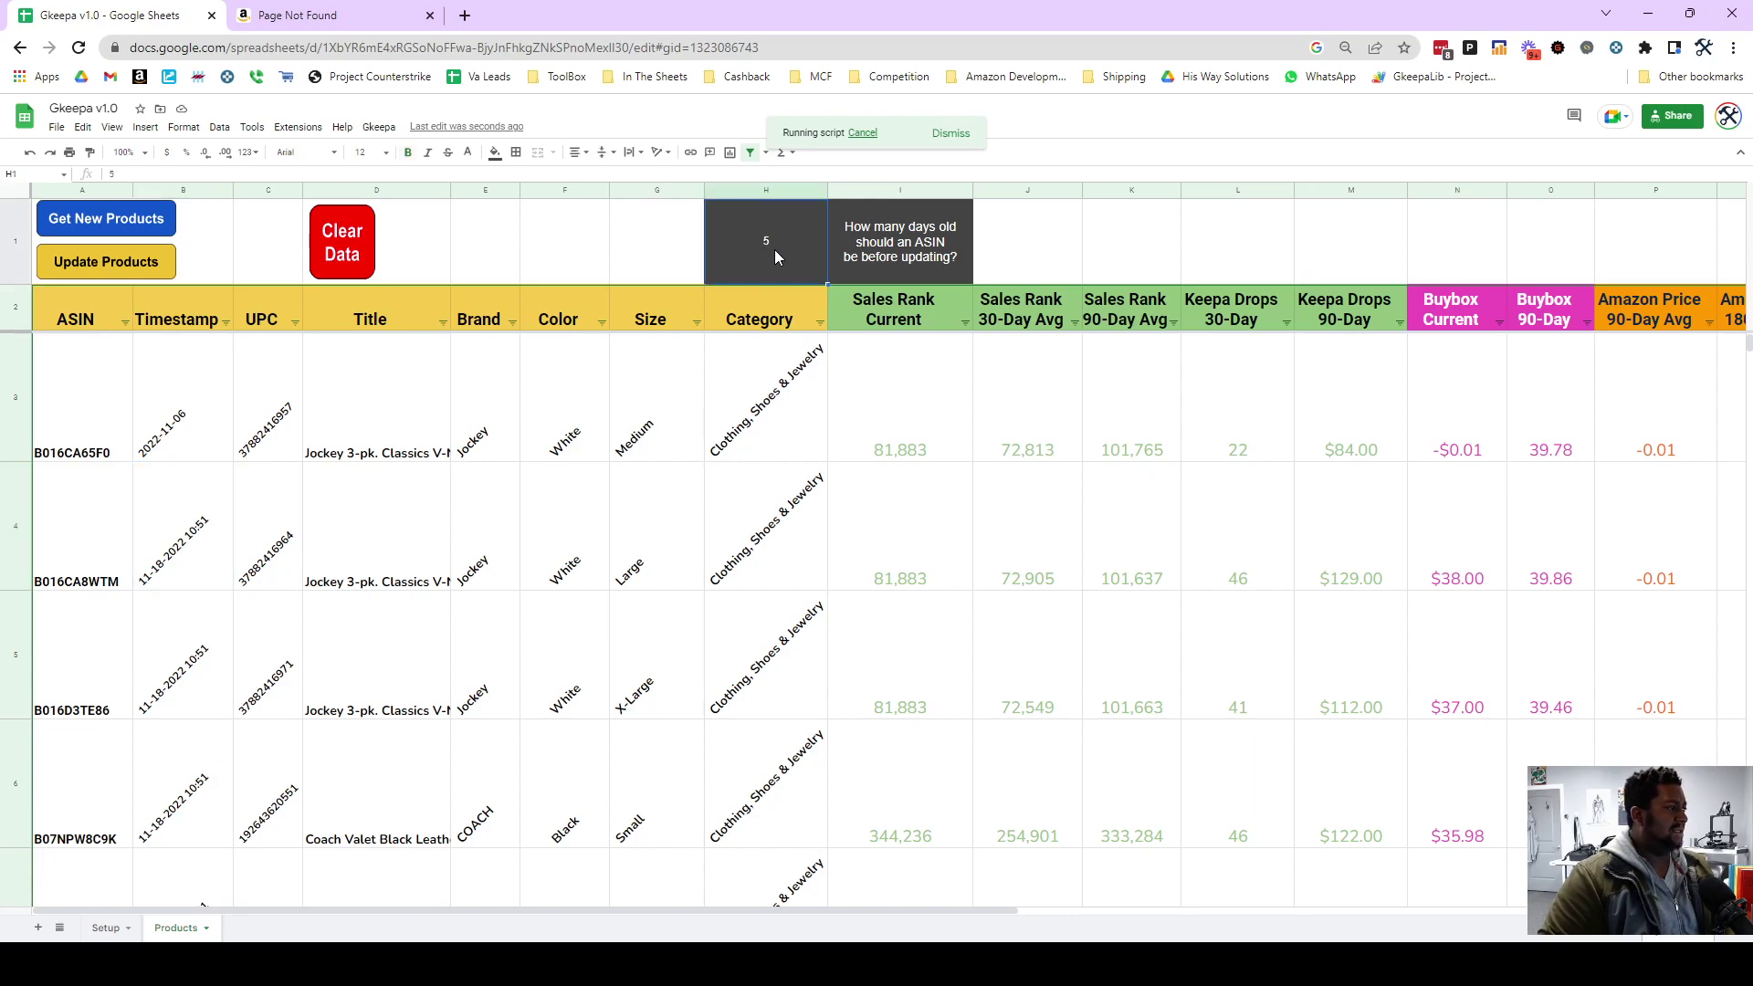
left_click(365, 152)
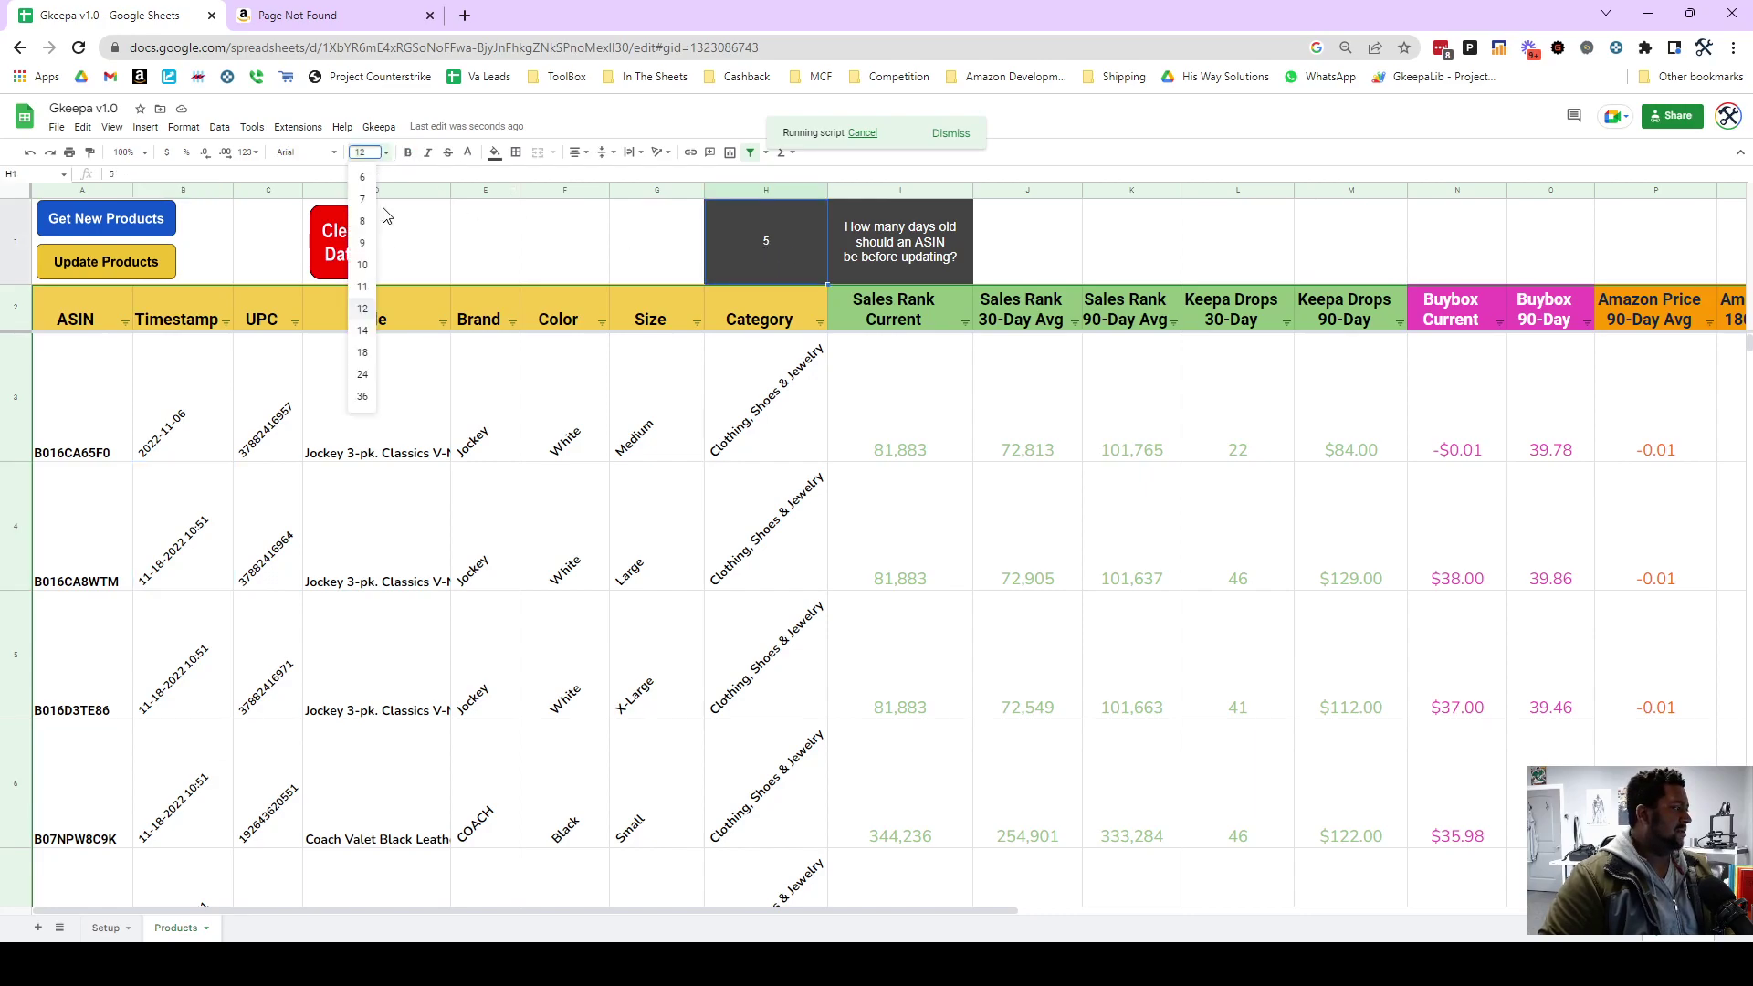
left_click(362, 399)
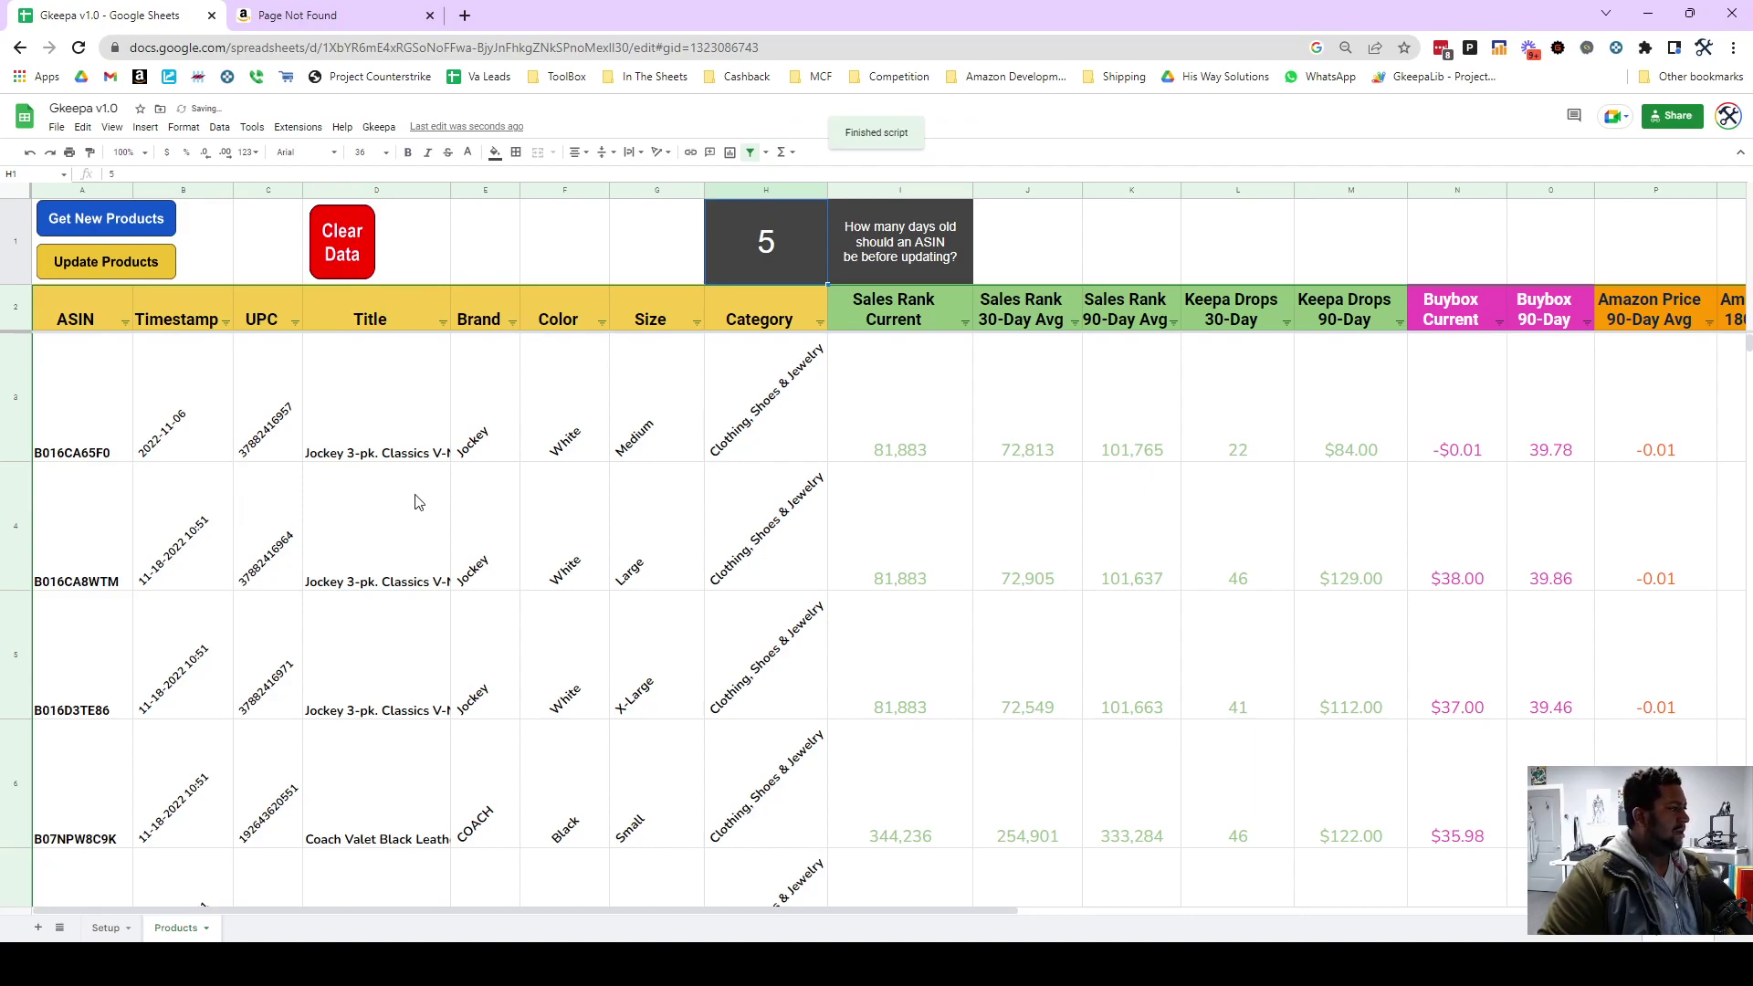
left_click(180, 438)
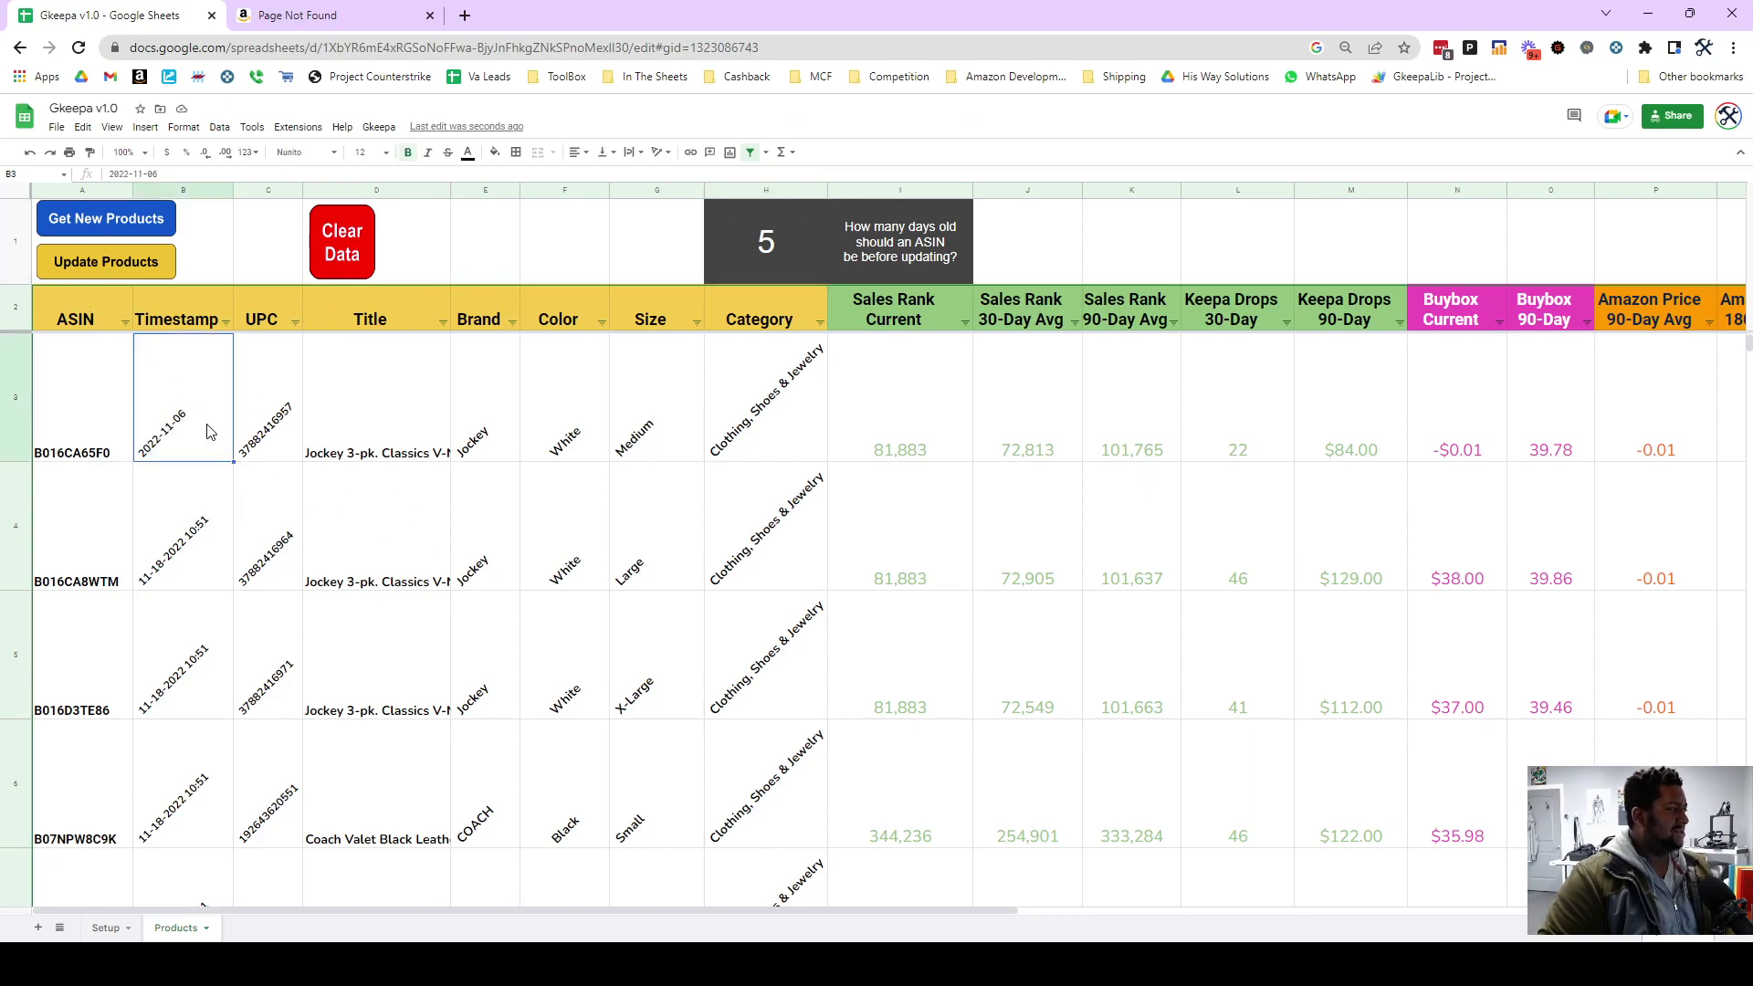
left_click(103, 263)
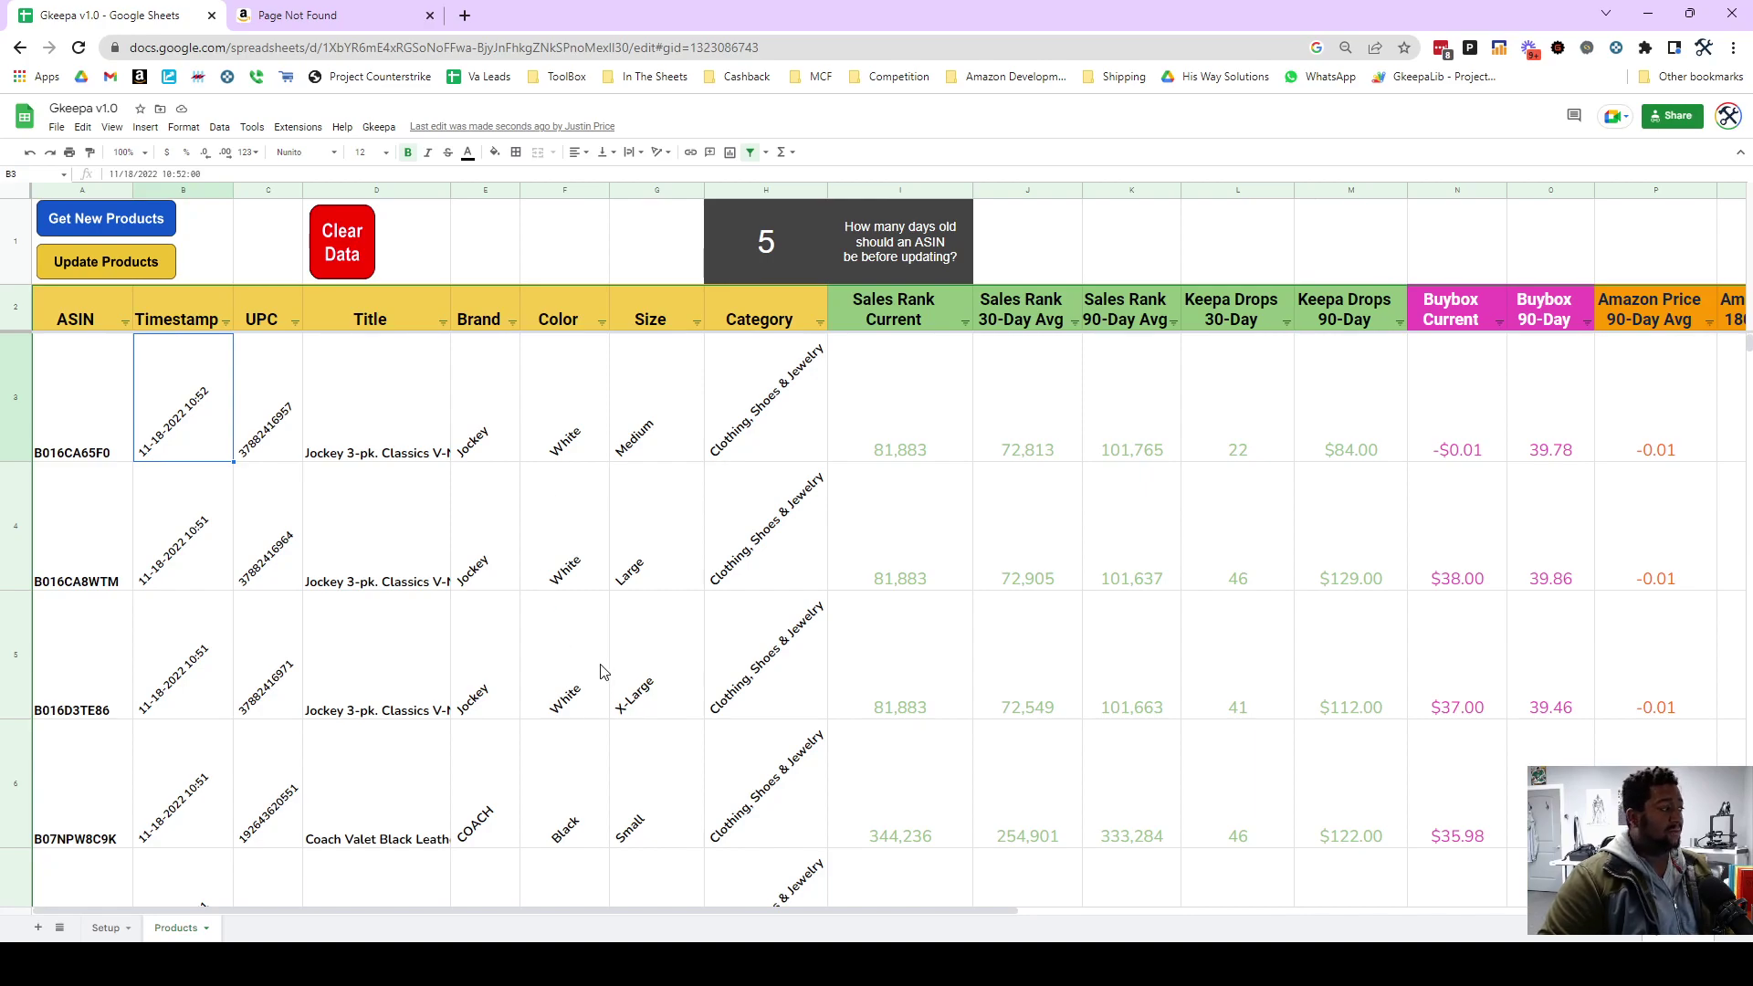
Apply Tilt up text rotation to the ASINs in A3:A37 to match the other rotated columns.
left_click(106, 419)
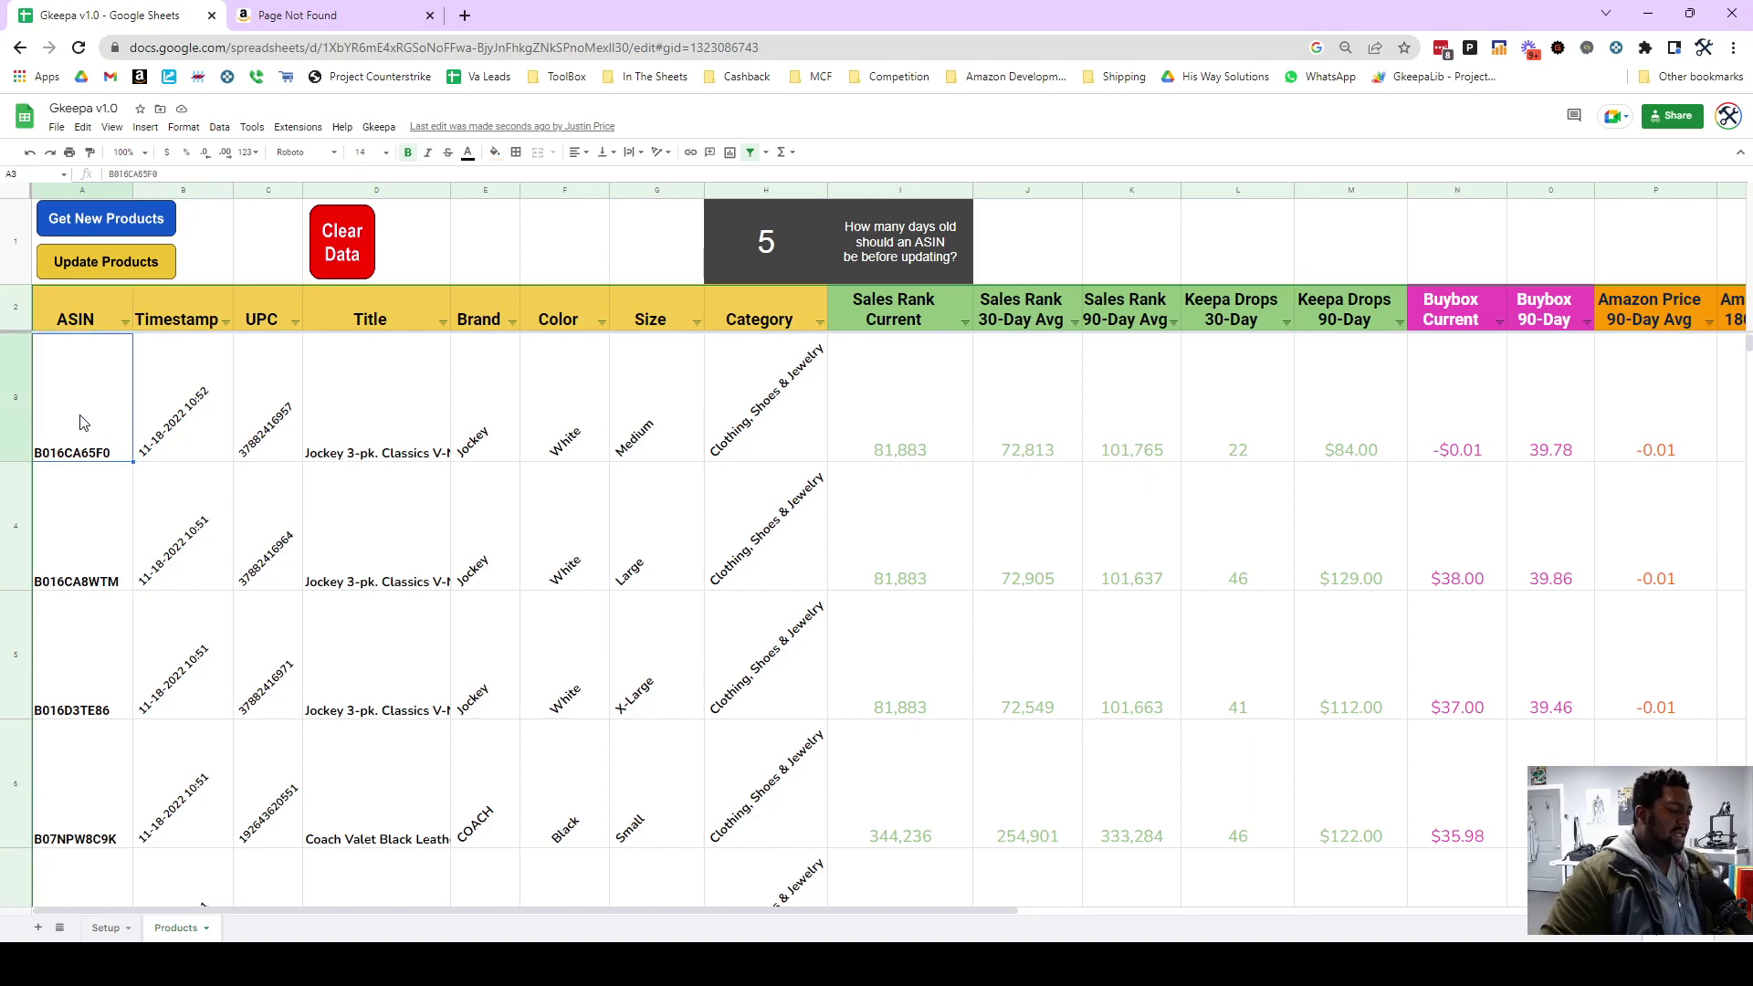
key("ctrl+shift+Down")
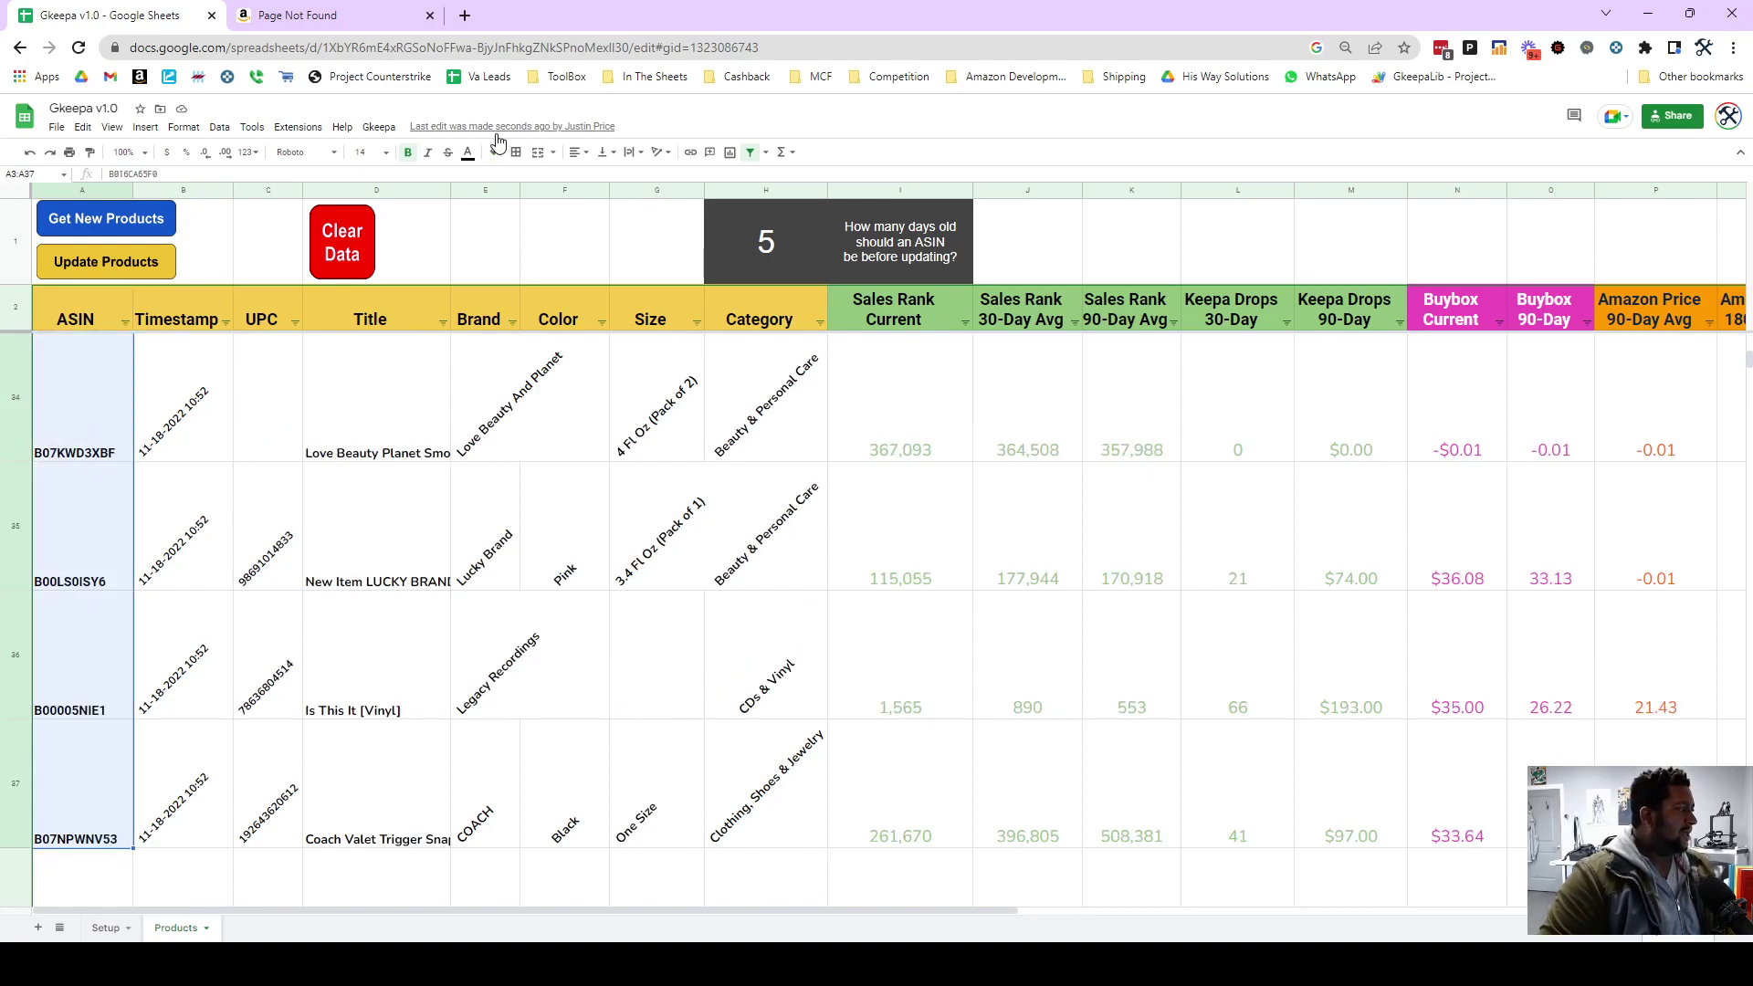
left_click(611, 152)
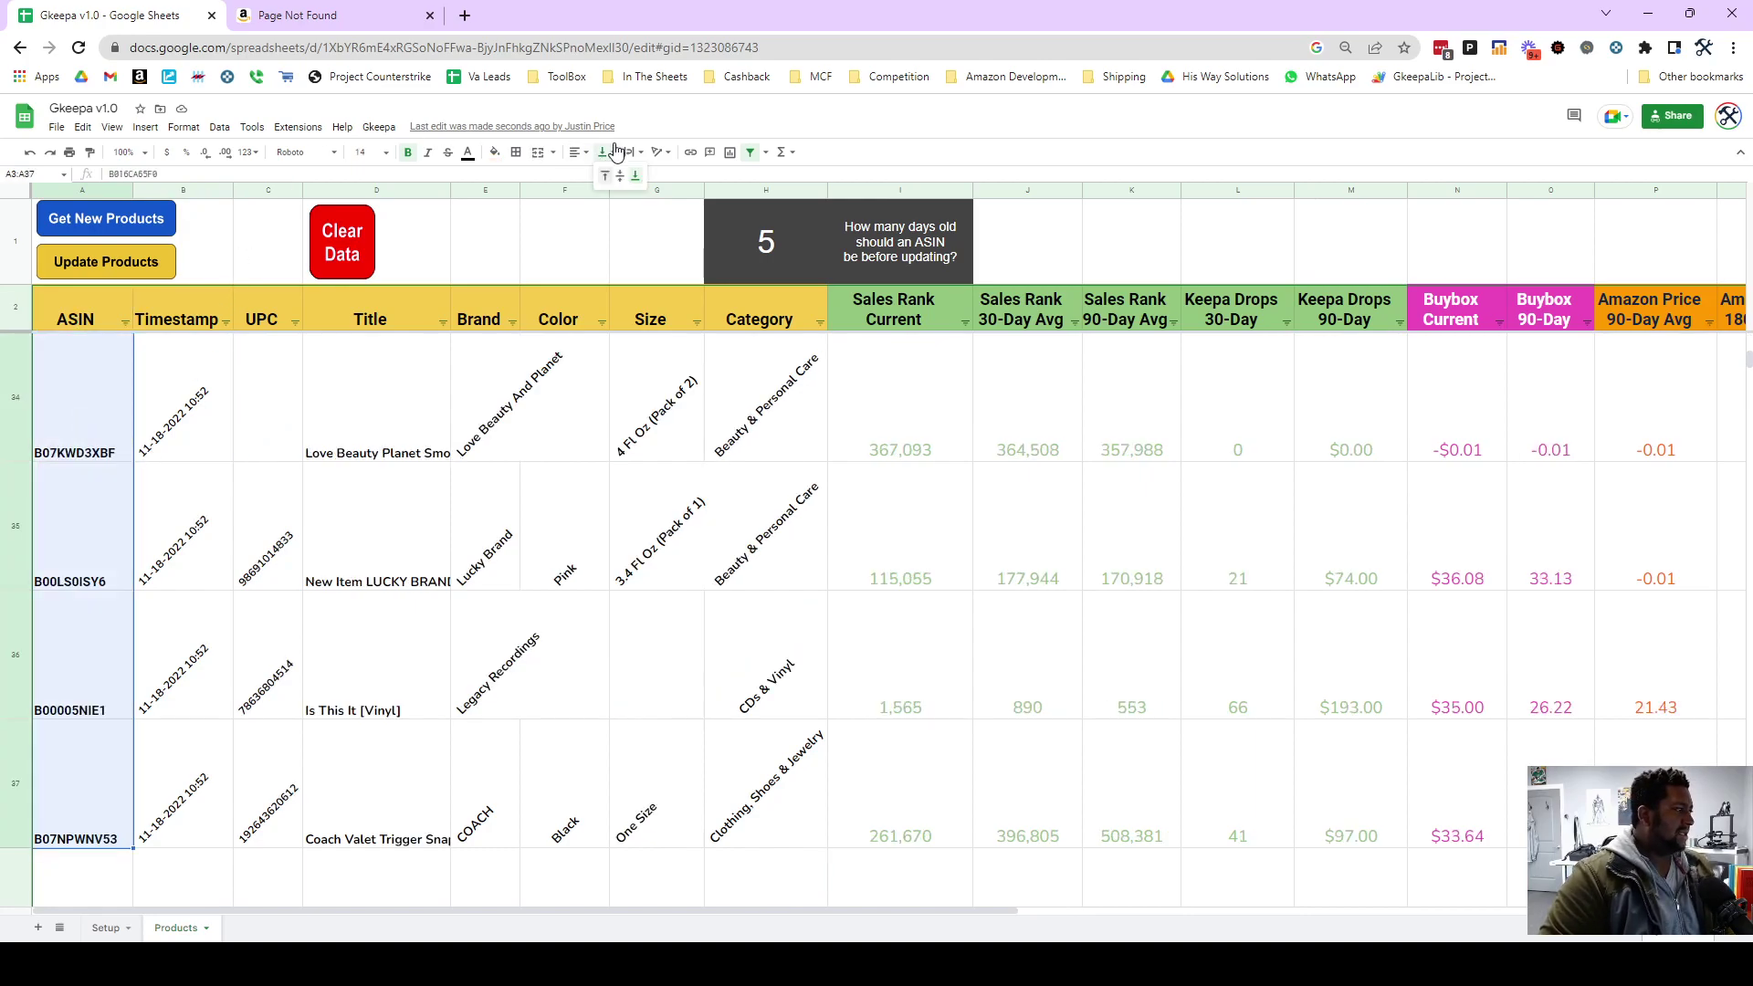
left_click(669, 153)
left_click(676, 181)
left_click(346, 555)
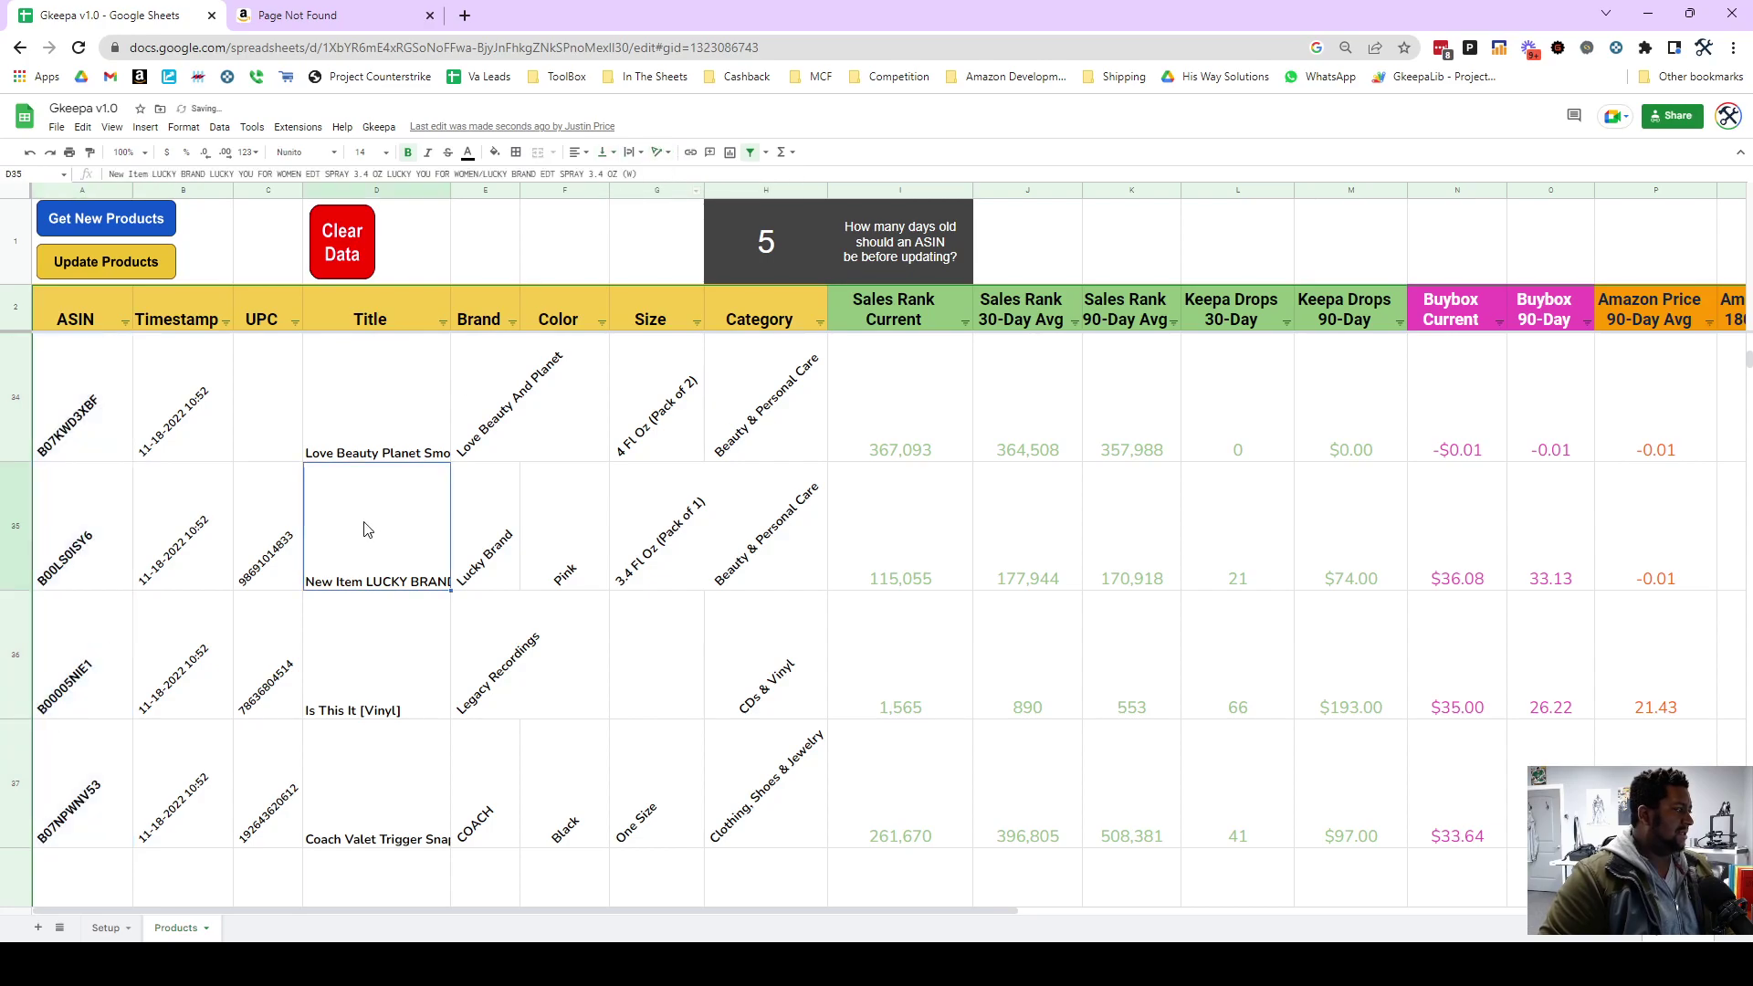
Bring the Keepa graph images into view and select the Graph Image column X.
scroll(346, 584, "up", 10)
scroll(337, 614, "right", 10)
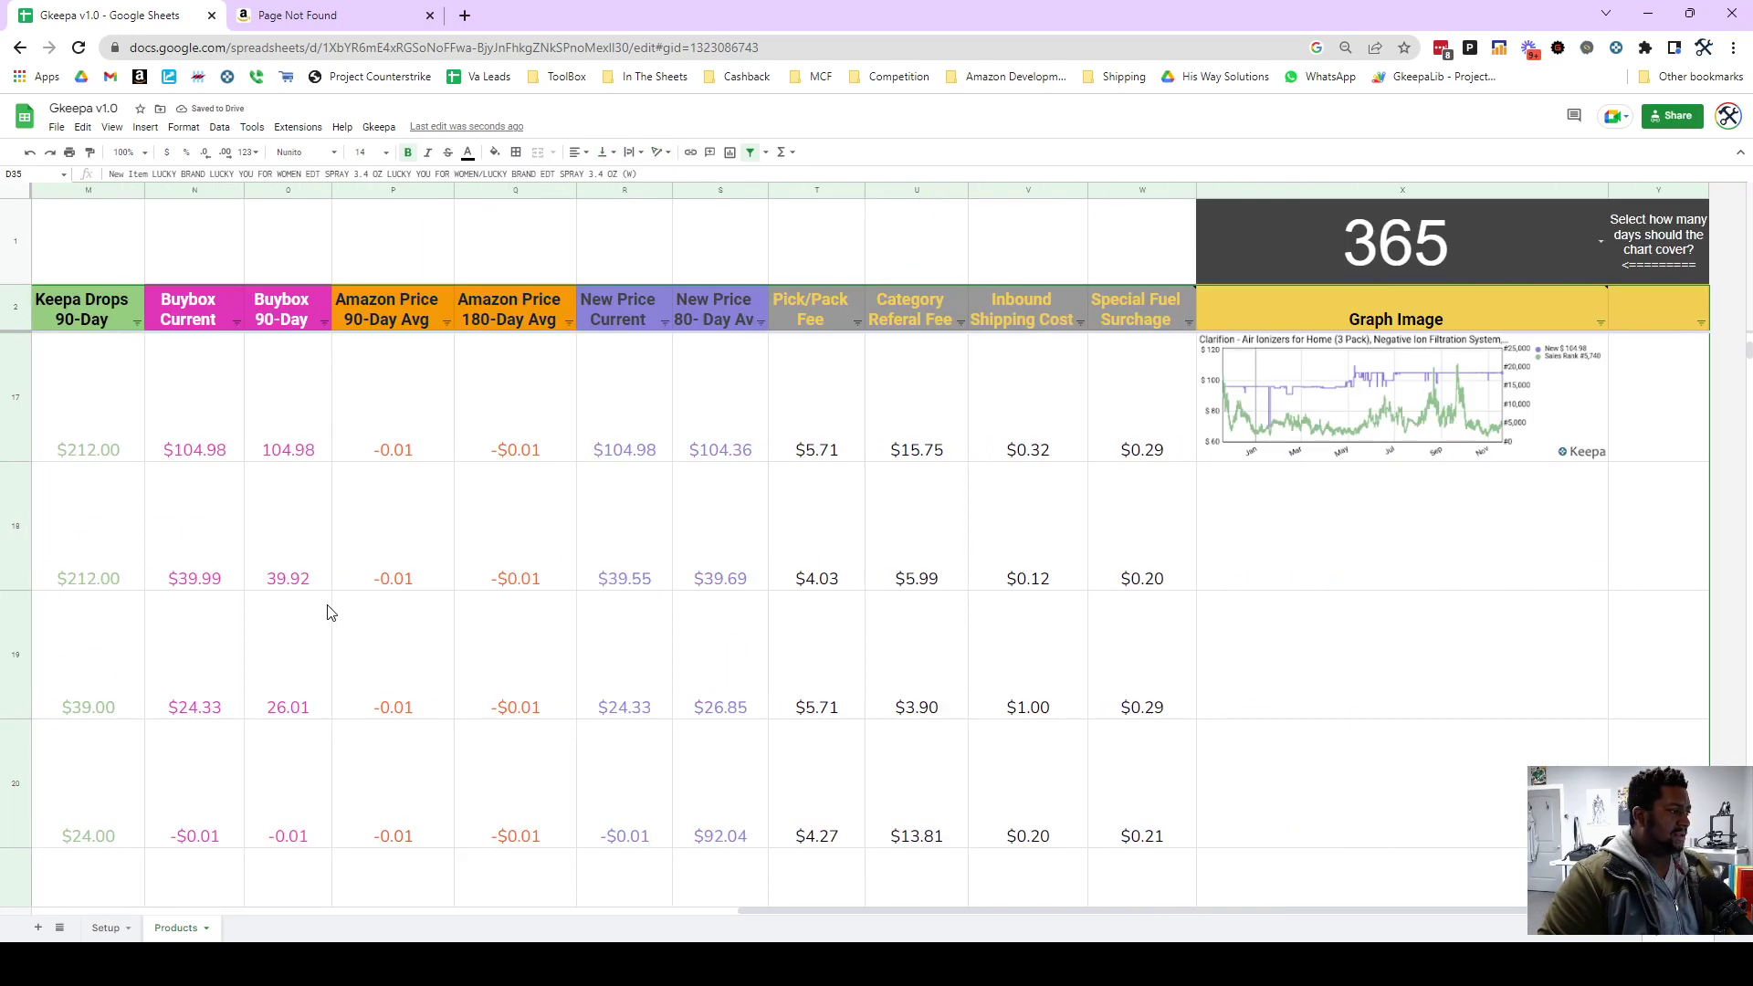
scroll(1378, 566, "down", 5)
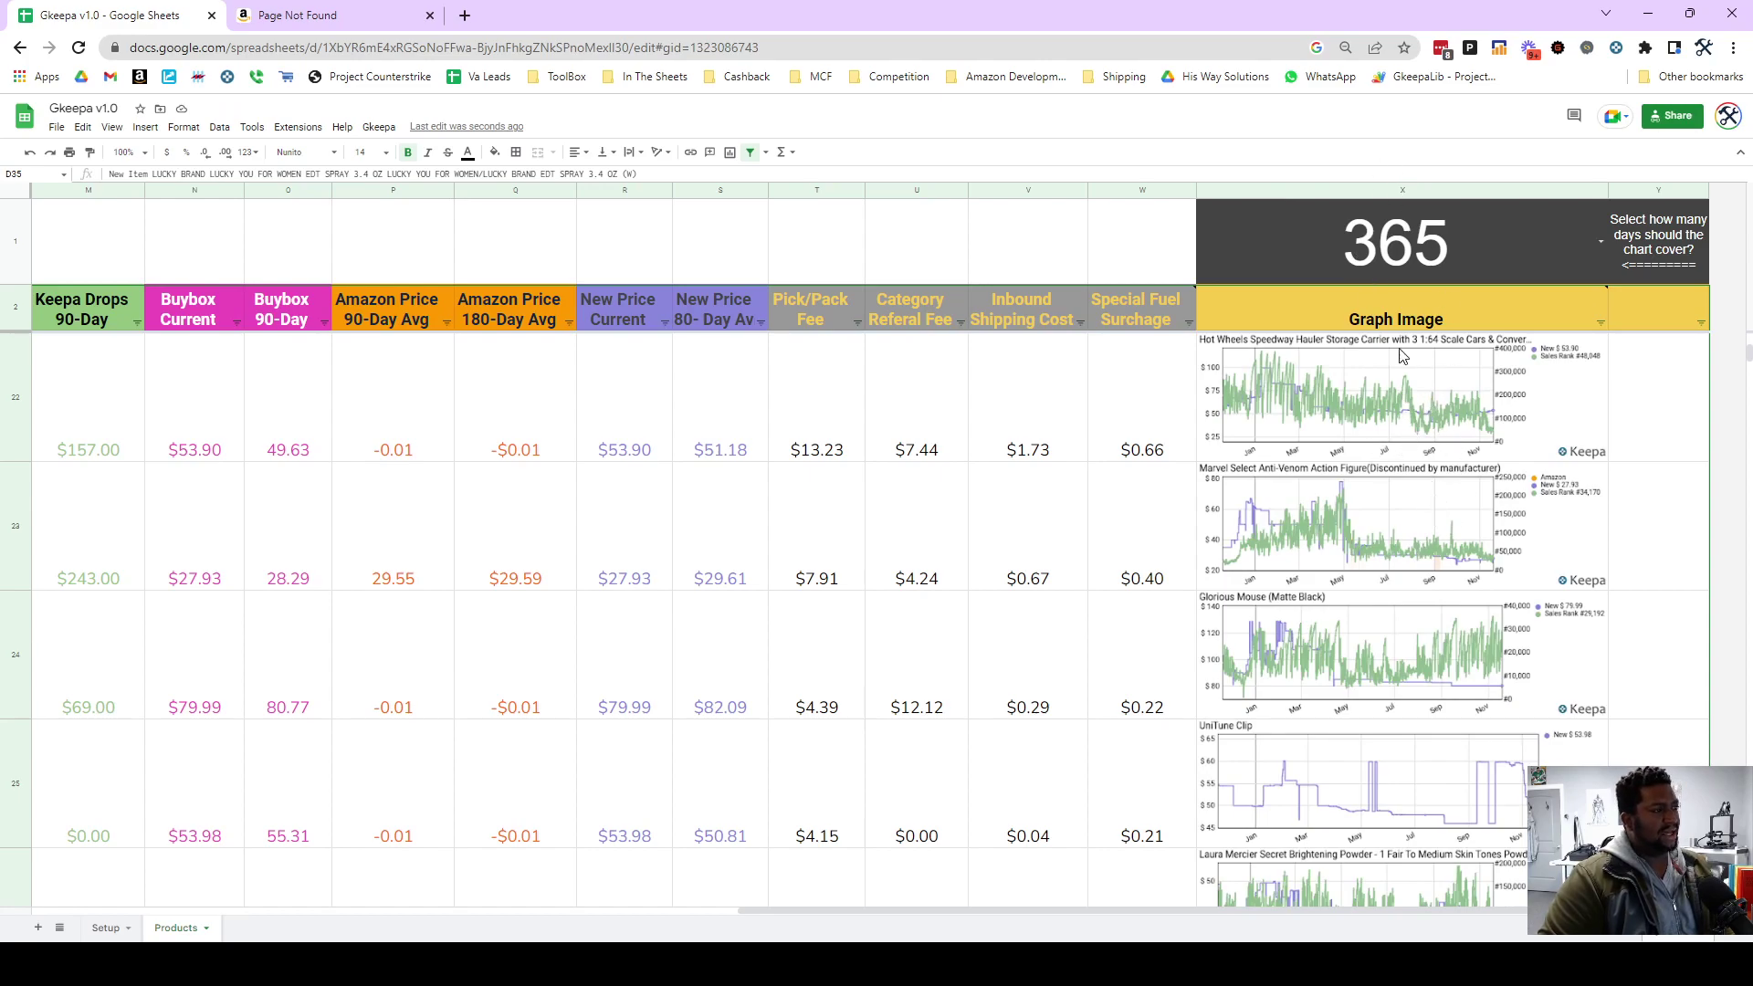
left_click(1412, 191)
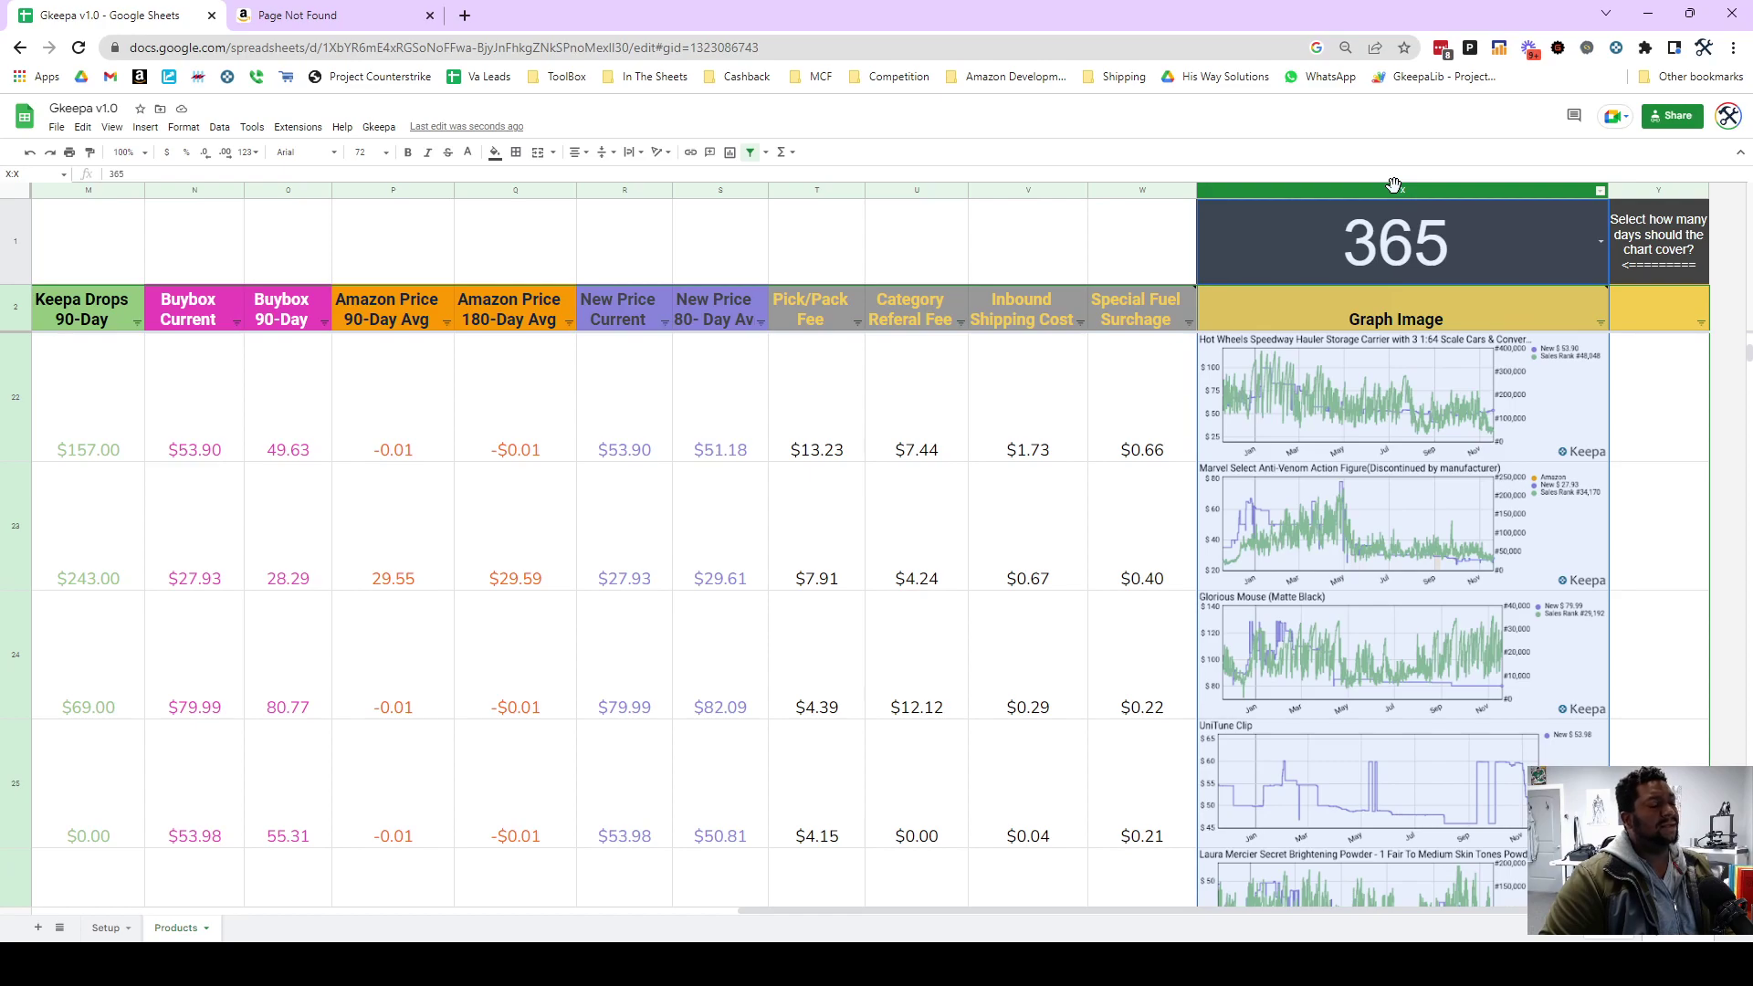
Resize the Graph Image column X to fit the Keepa graph images.
right_click(1394, 186)
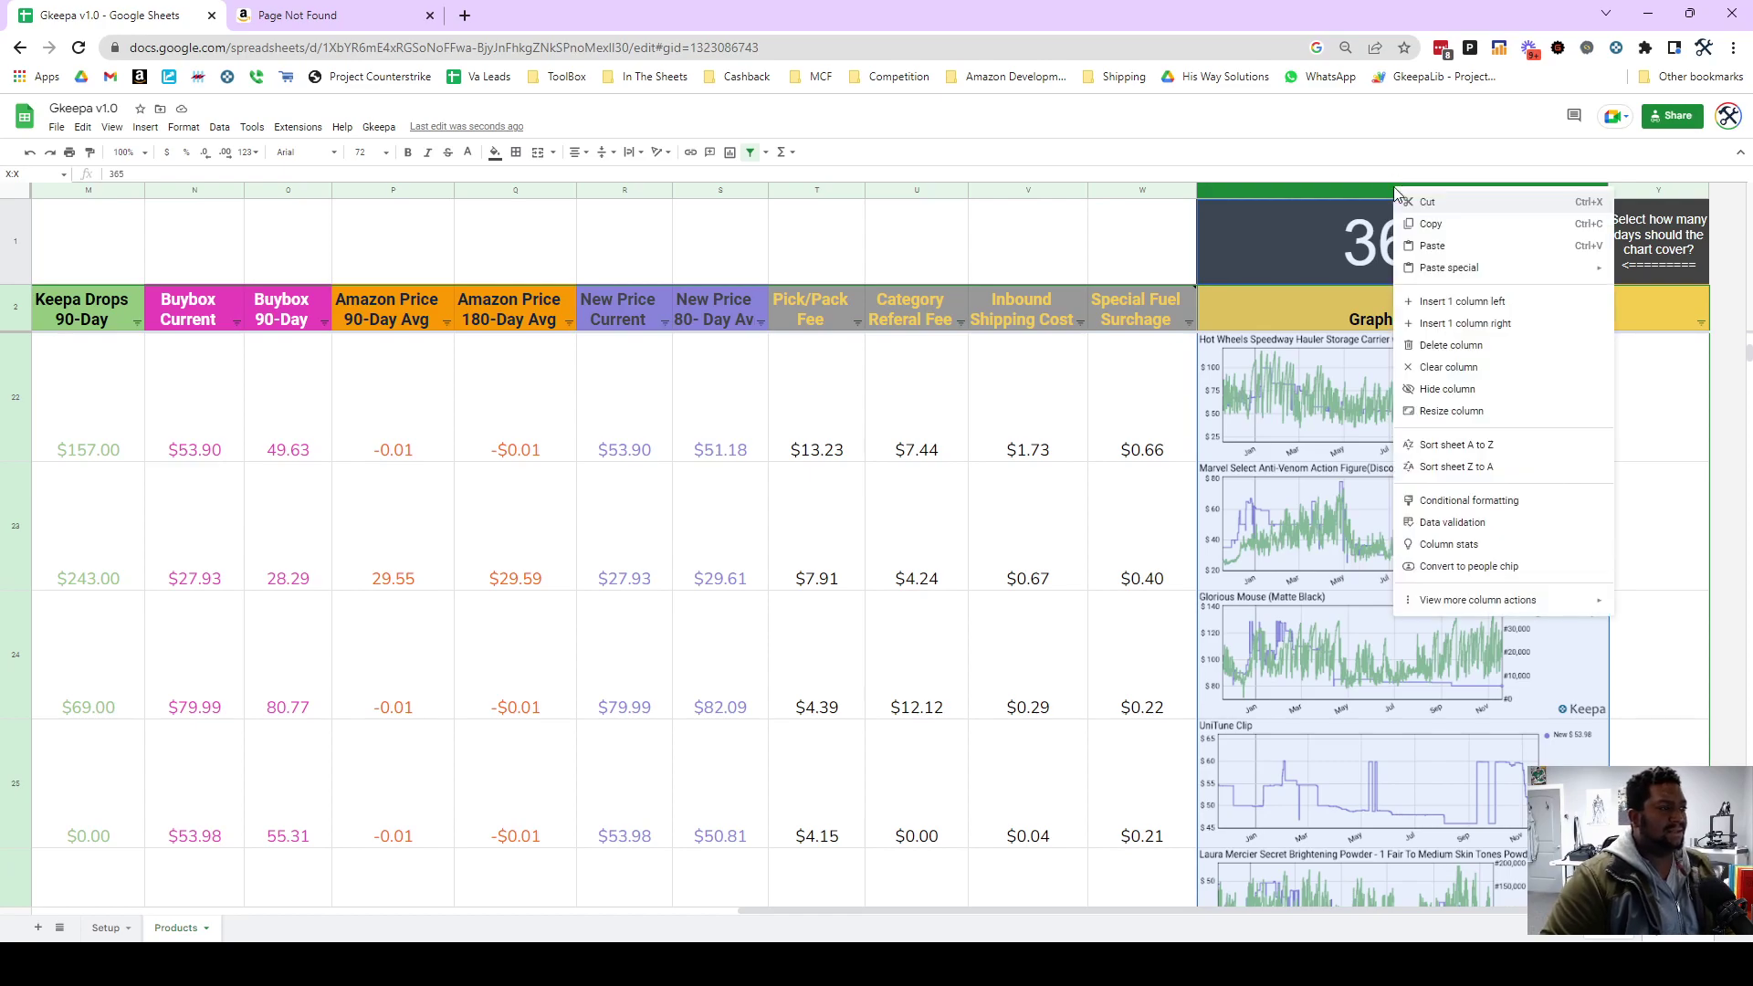
left_click(1471, 411)
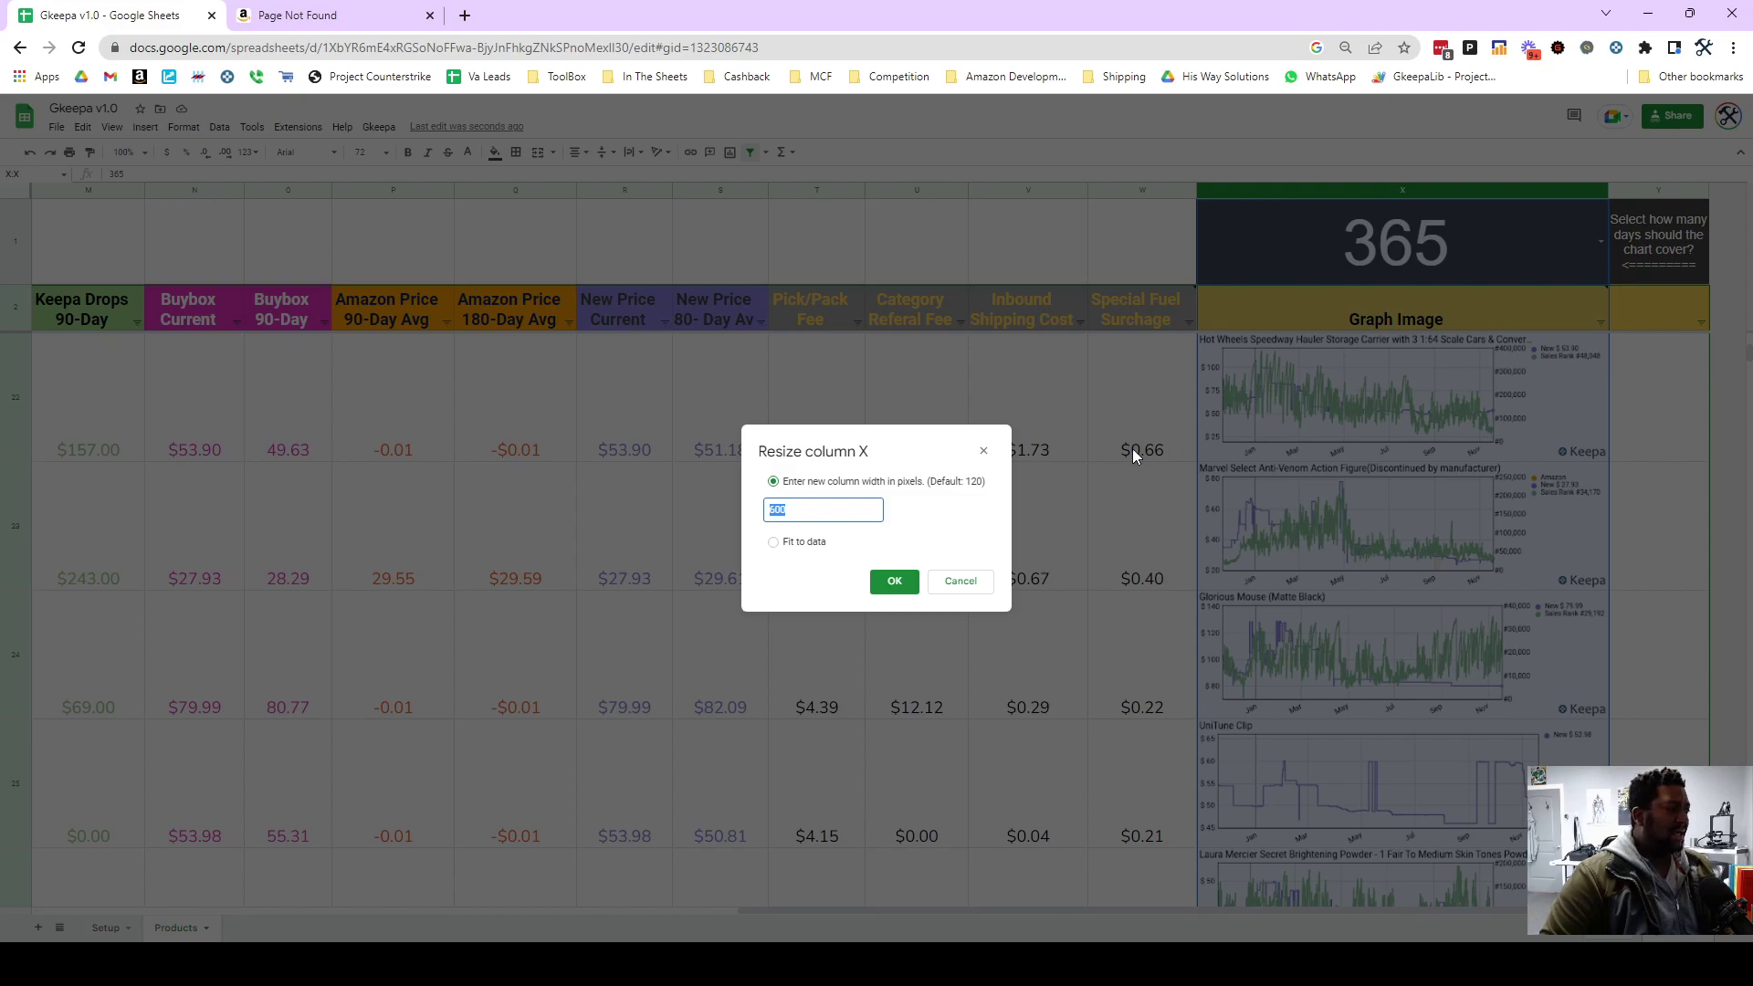
left_click(894, 583)
Set row 22's height to 188 pixels.
left_click(16, 399)
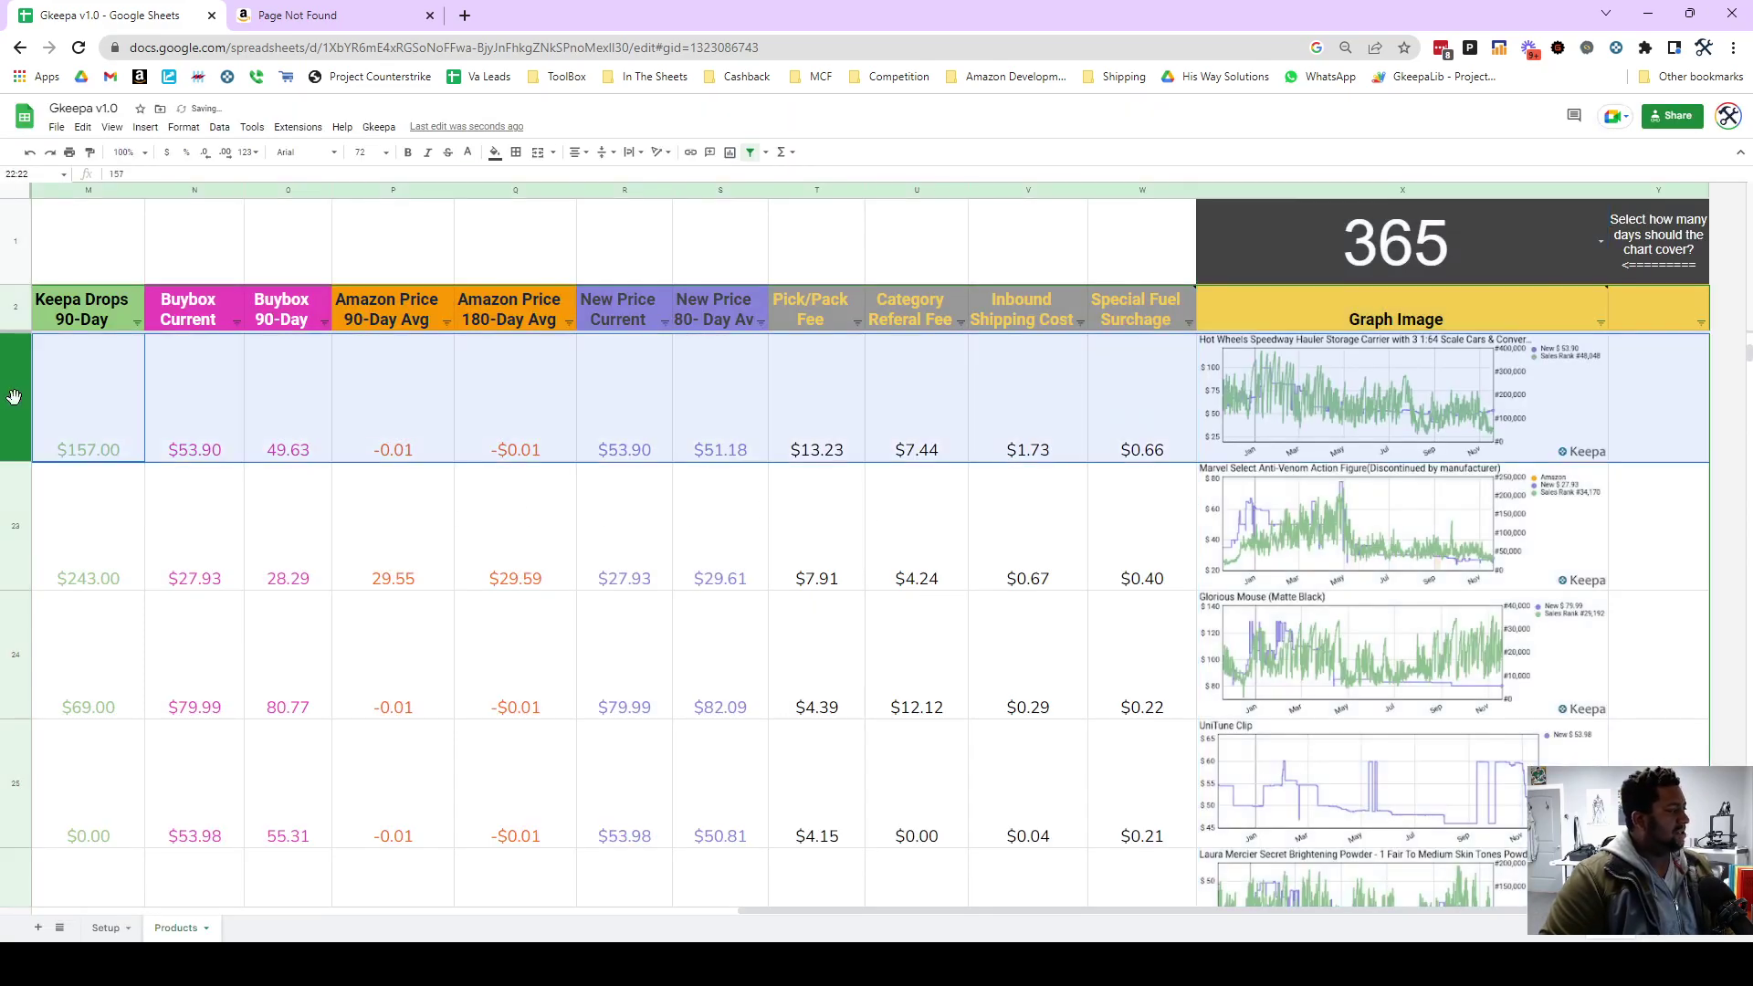
right_click(17, 403)
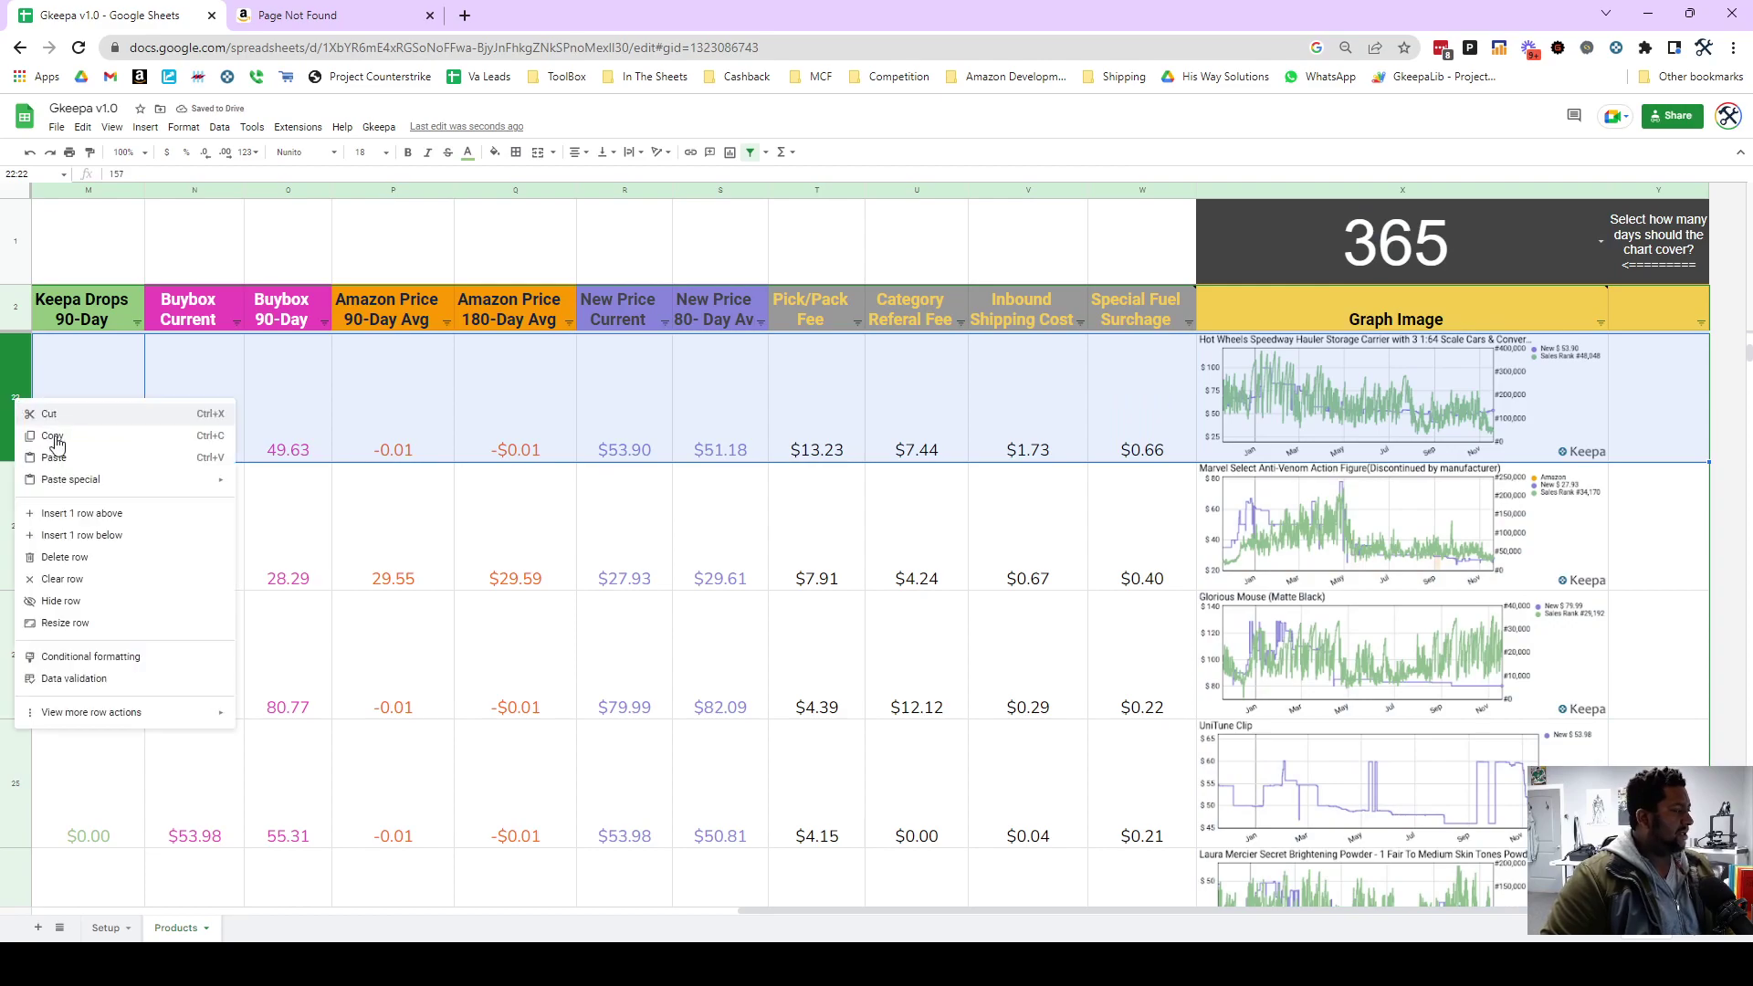
left_click(85, 623)
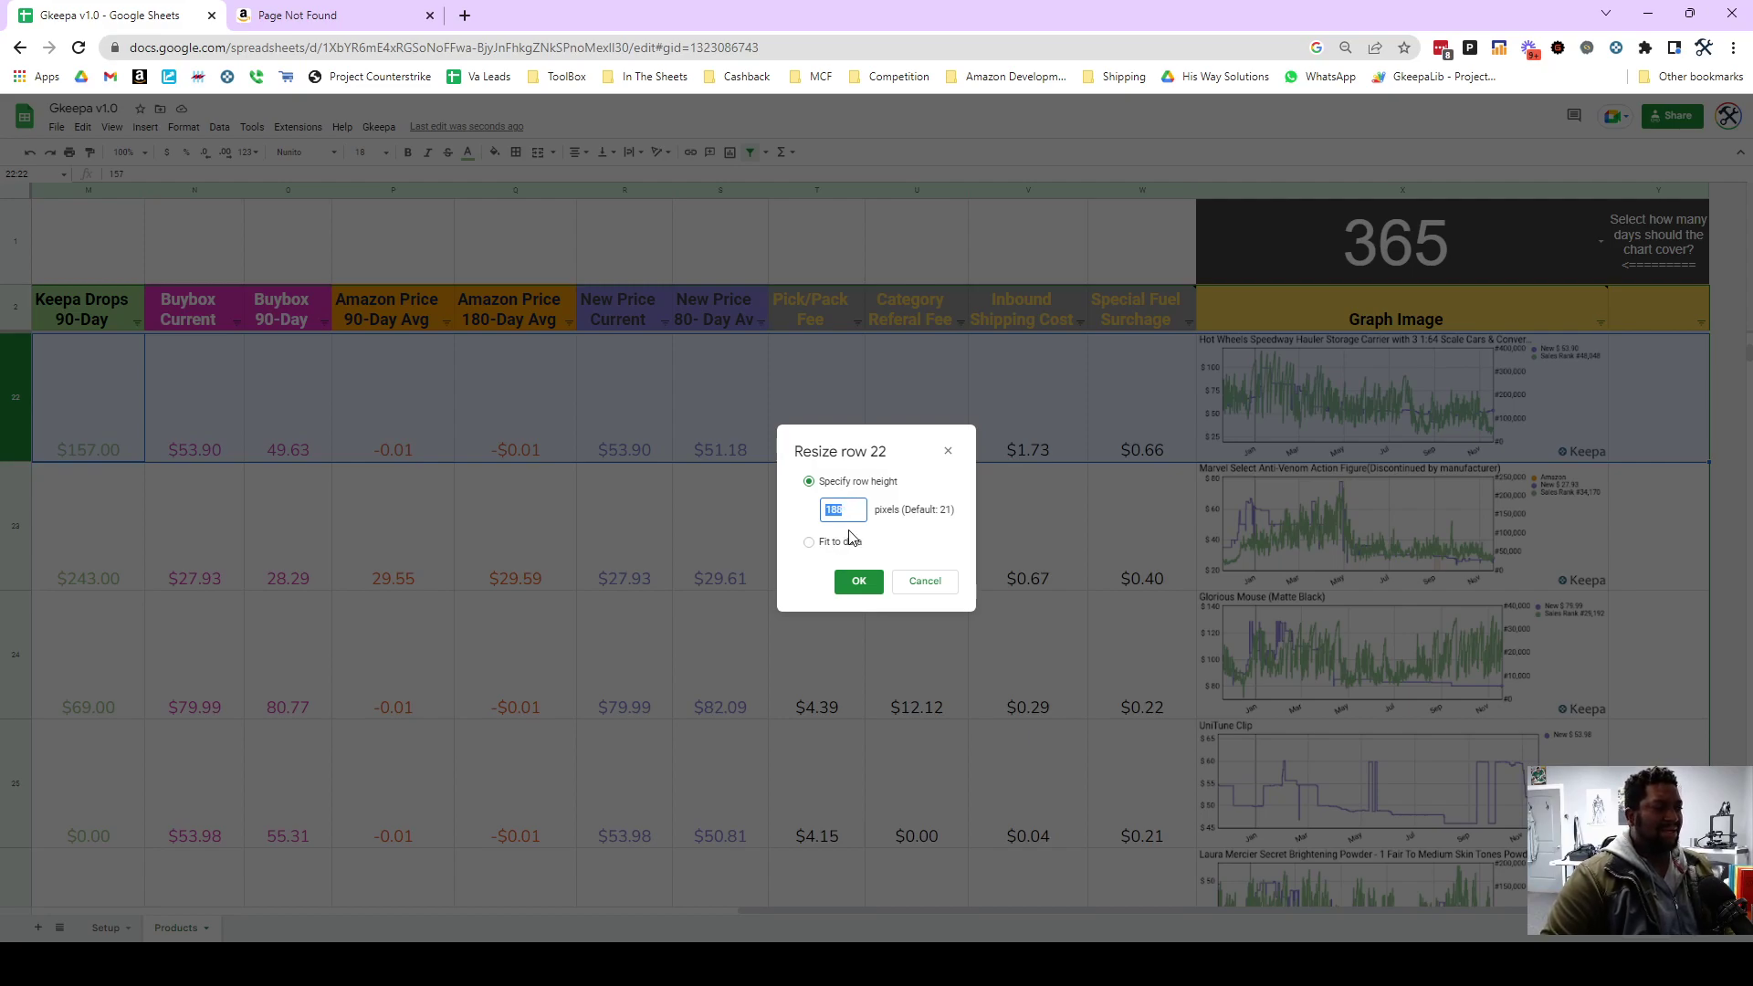
left_click(852, 593)
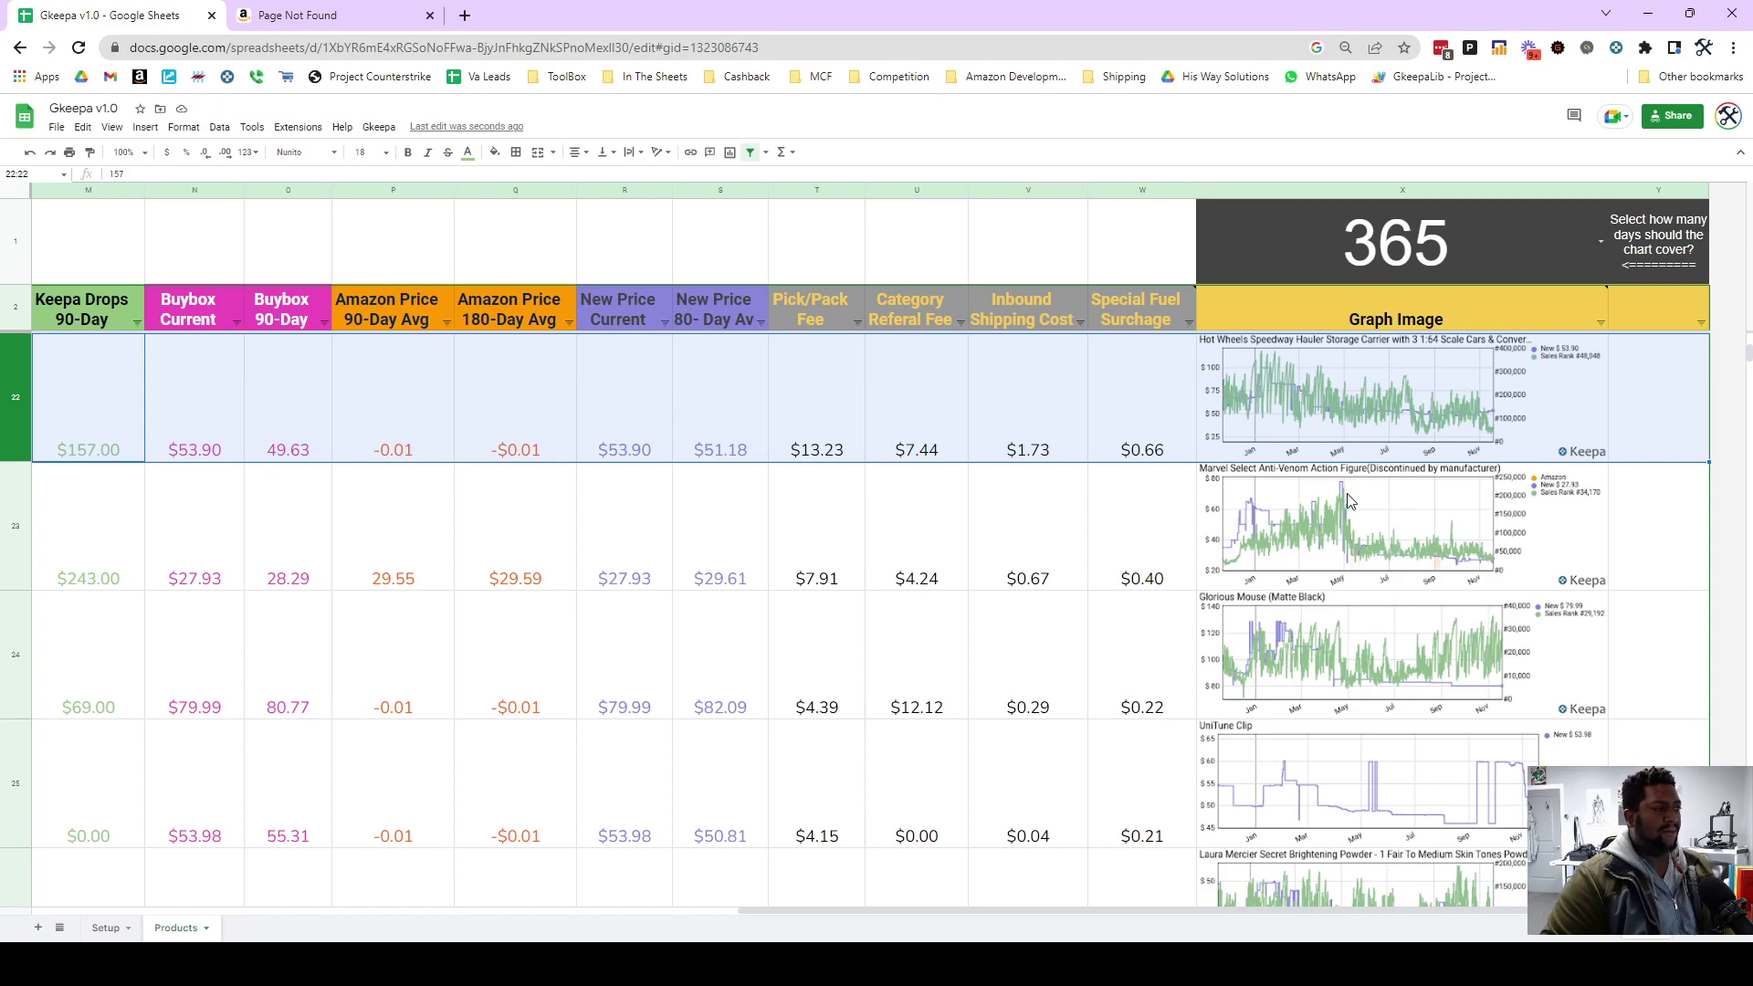
Check the Marvel chart's IMAGE formula in X23, then go to the Setup sheet.
scroll(1347, 508, "down", 3)
scroll(1357, 501, "up", 4)
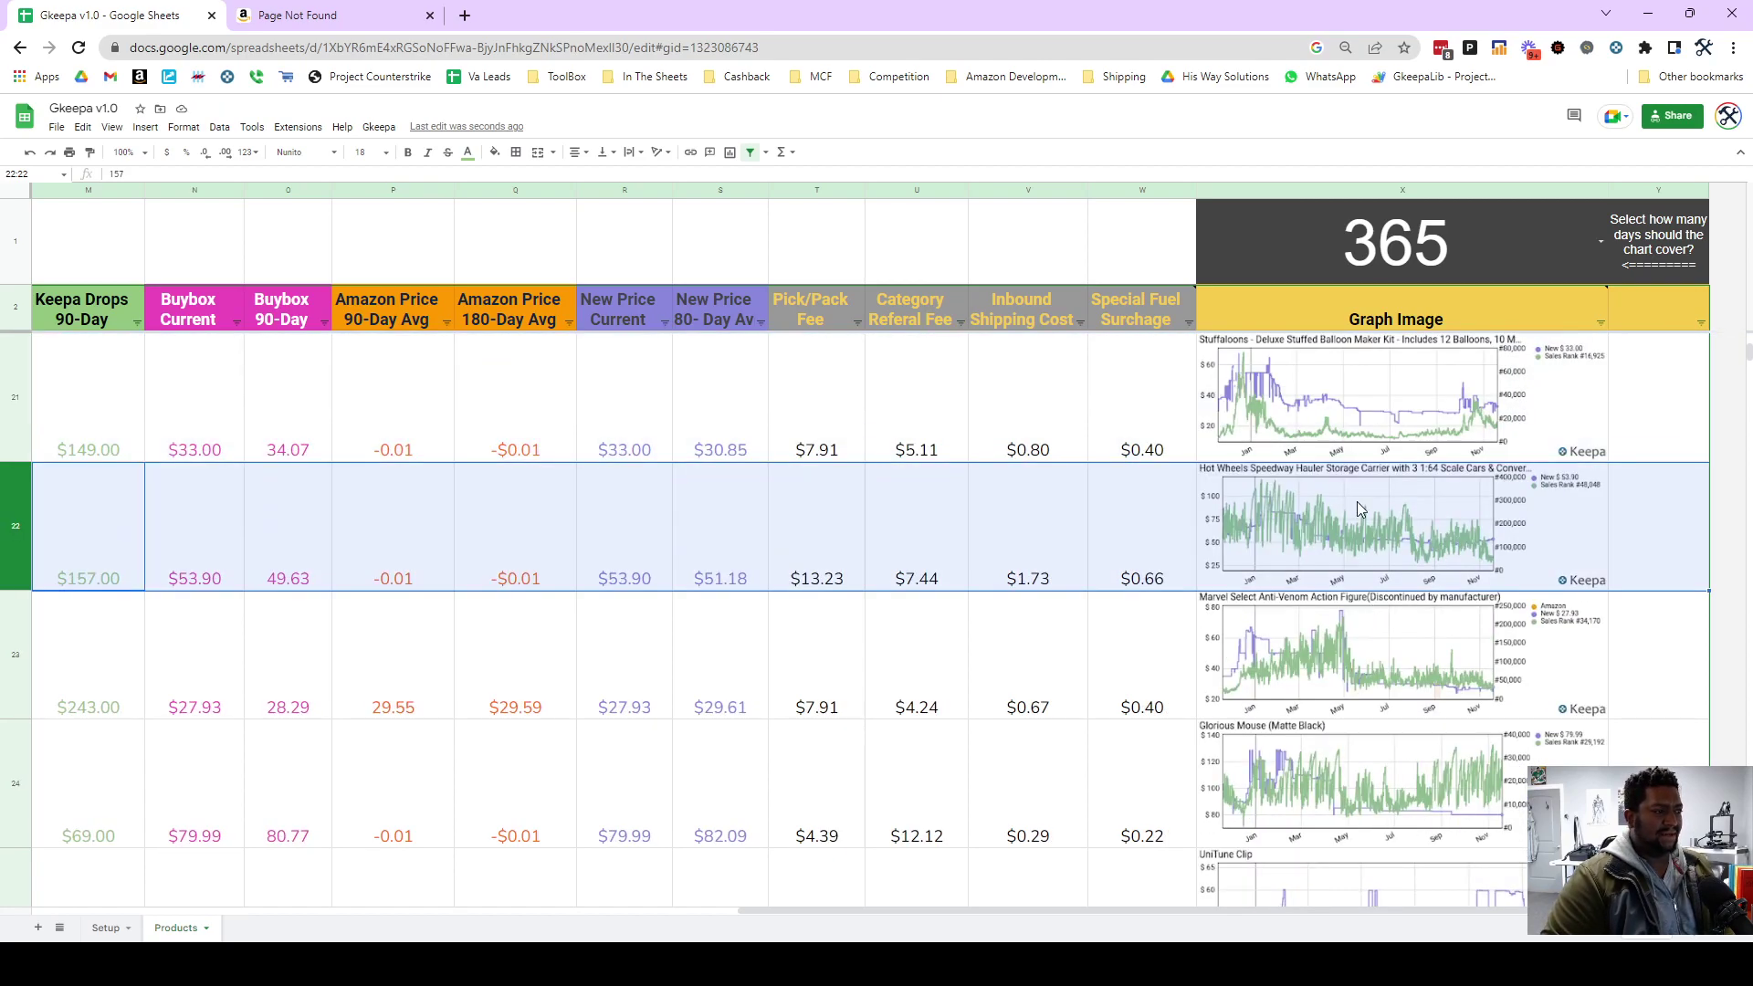
left_click(1355, 698)
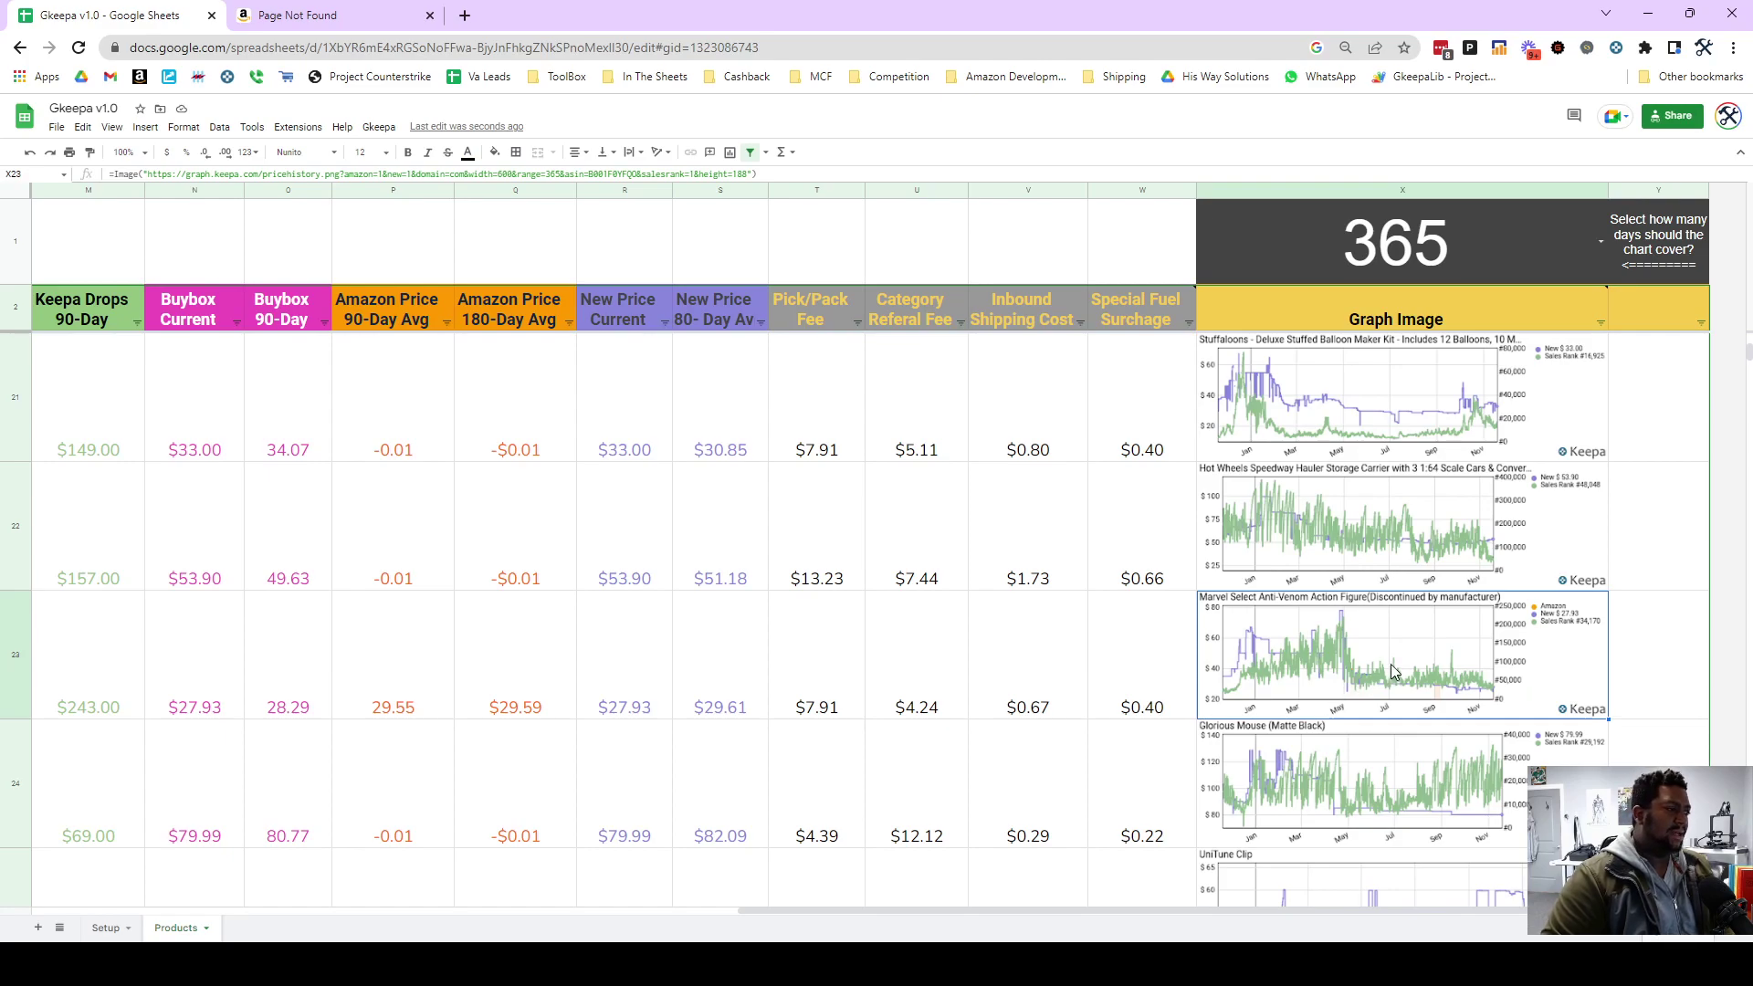
scroll(1392, 672, "down", 3)
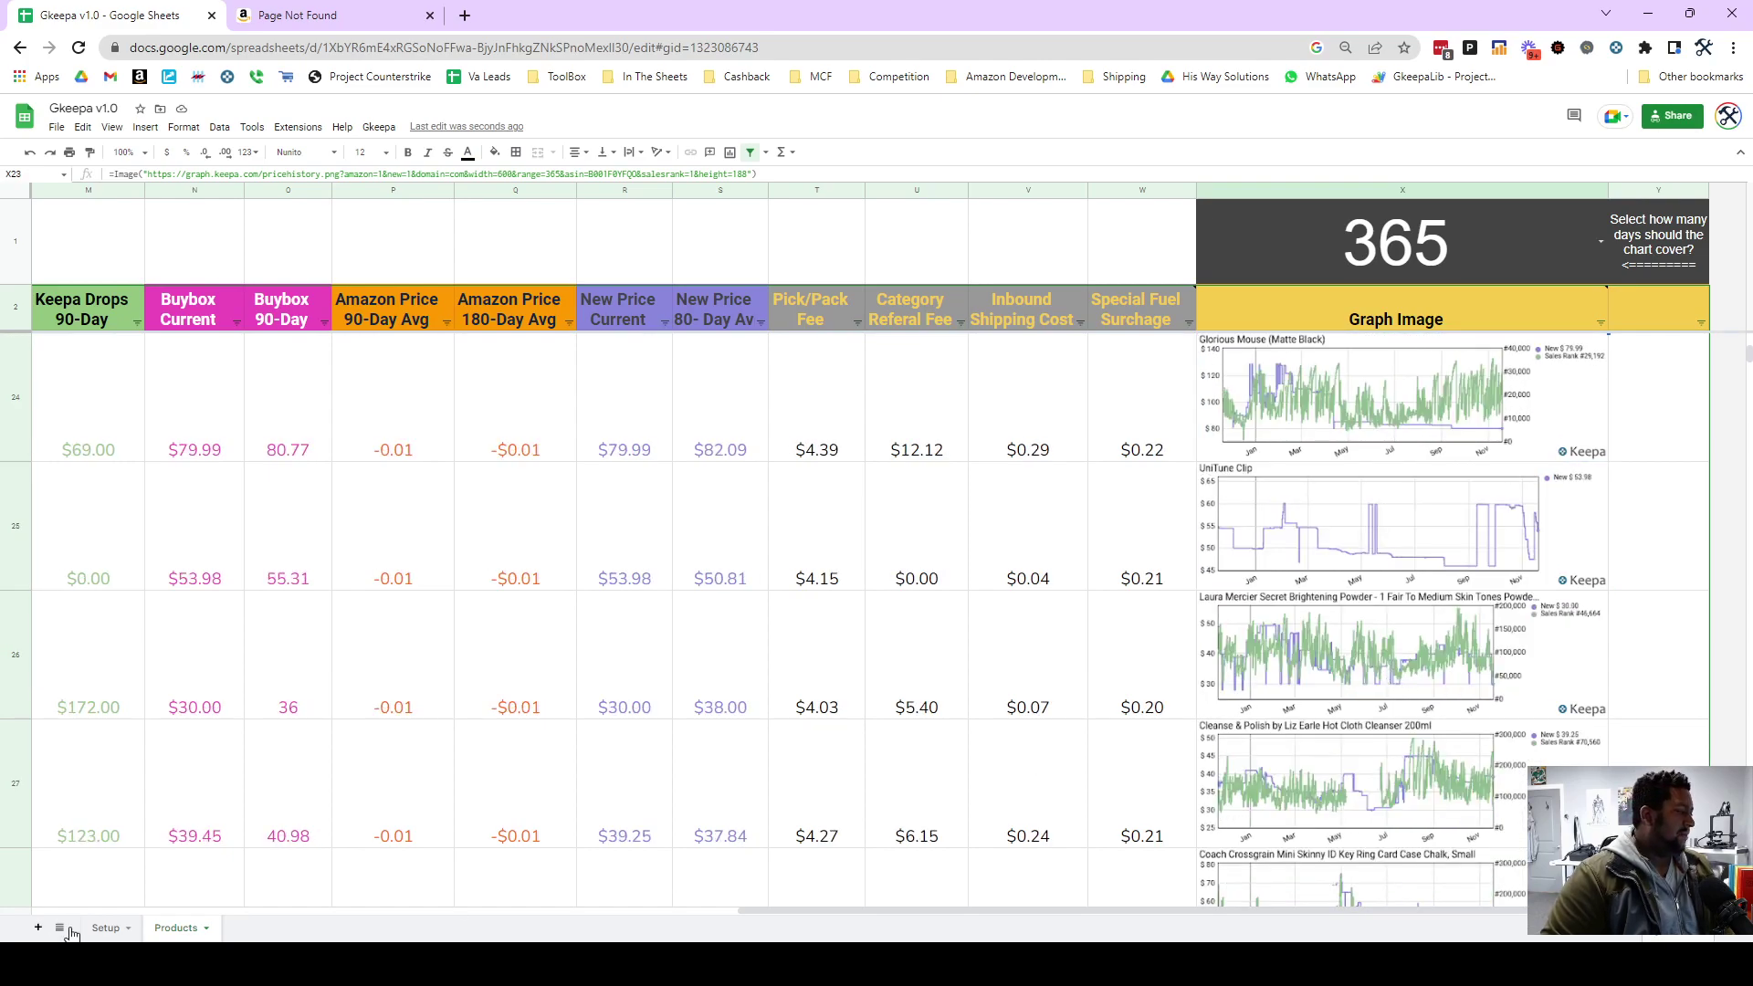
left_click(105, 927)
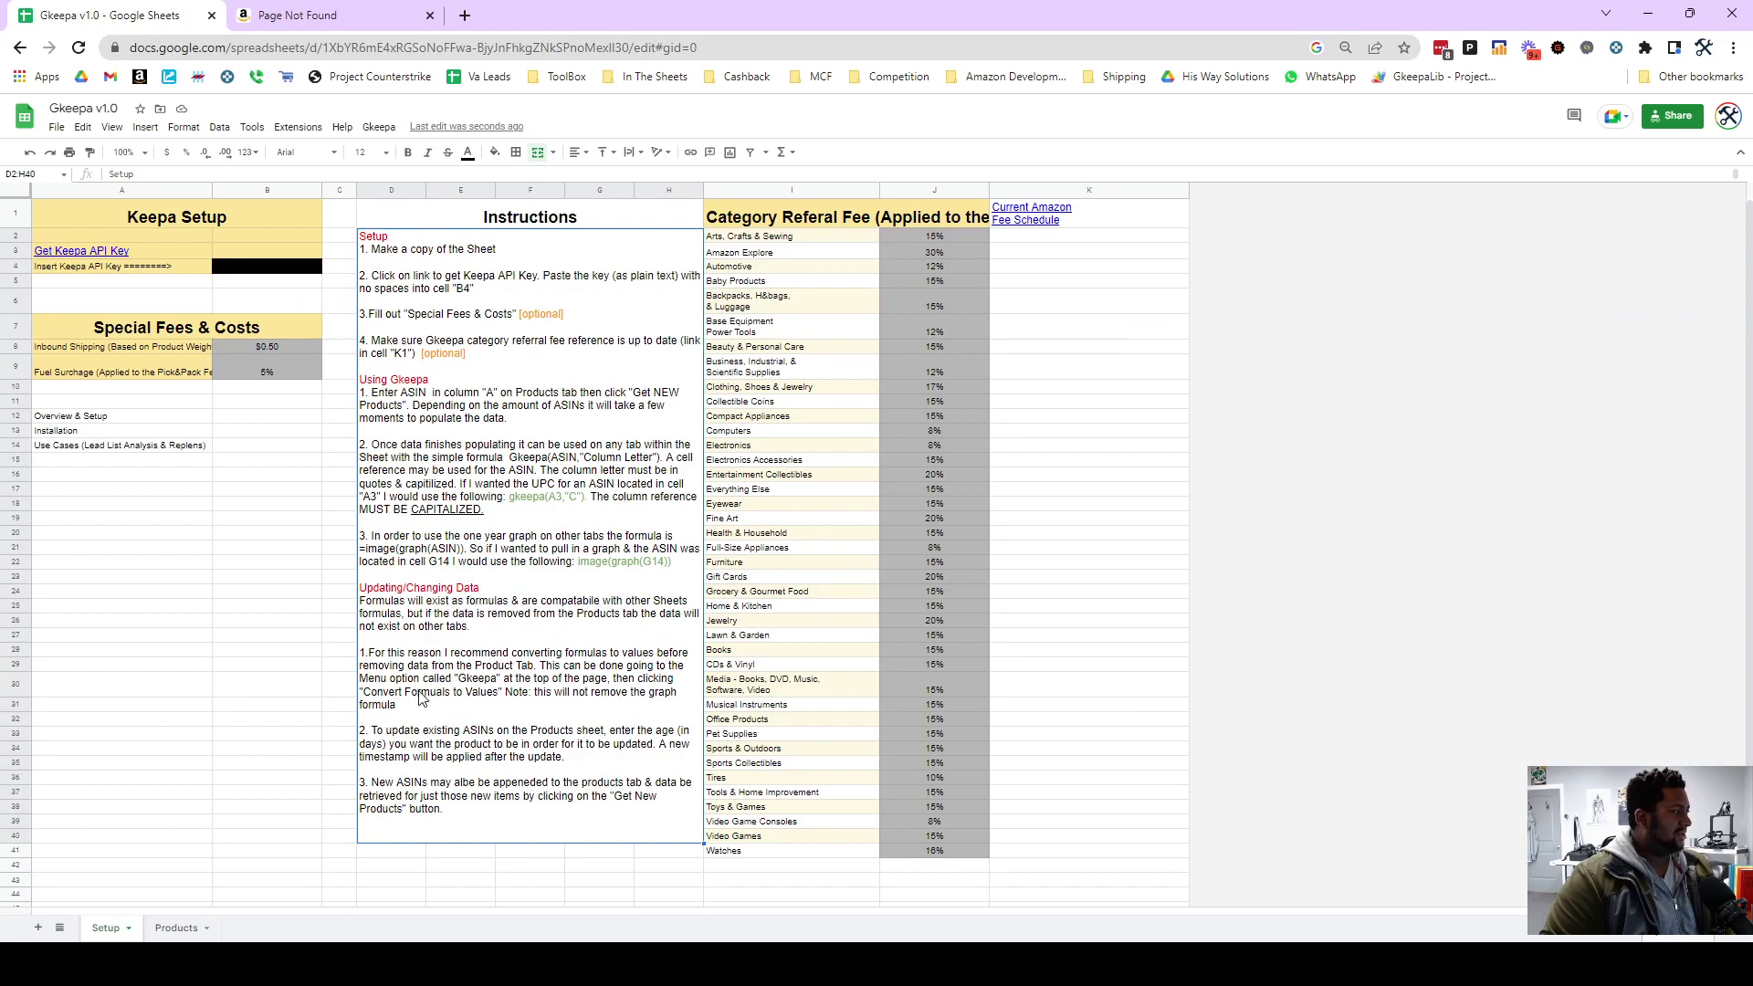